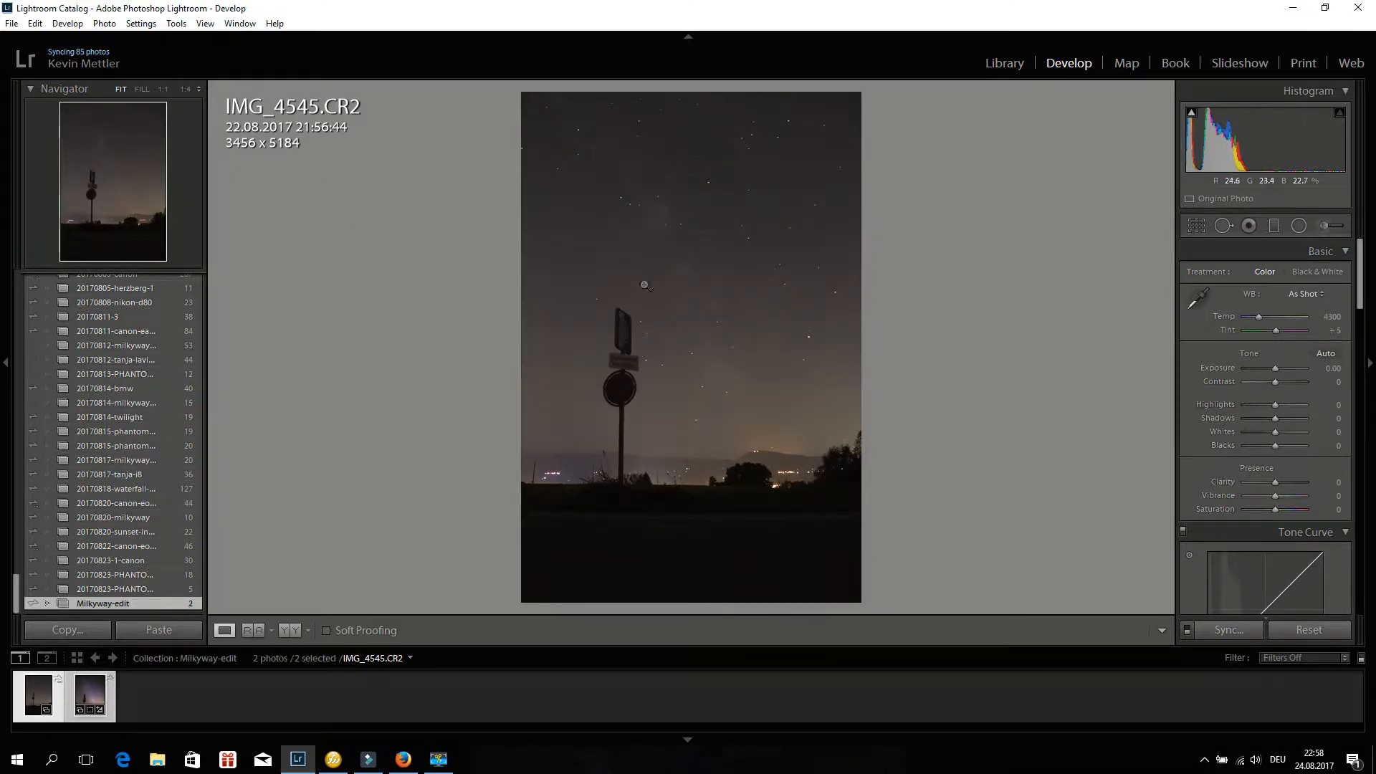
# Preview the edited copy, return to the original photo and set its Exposure to +0.83.
pyautogui.click(88, 689)
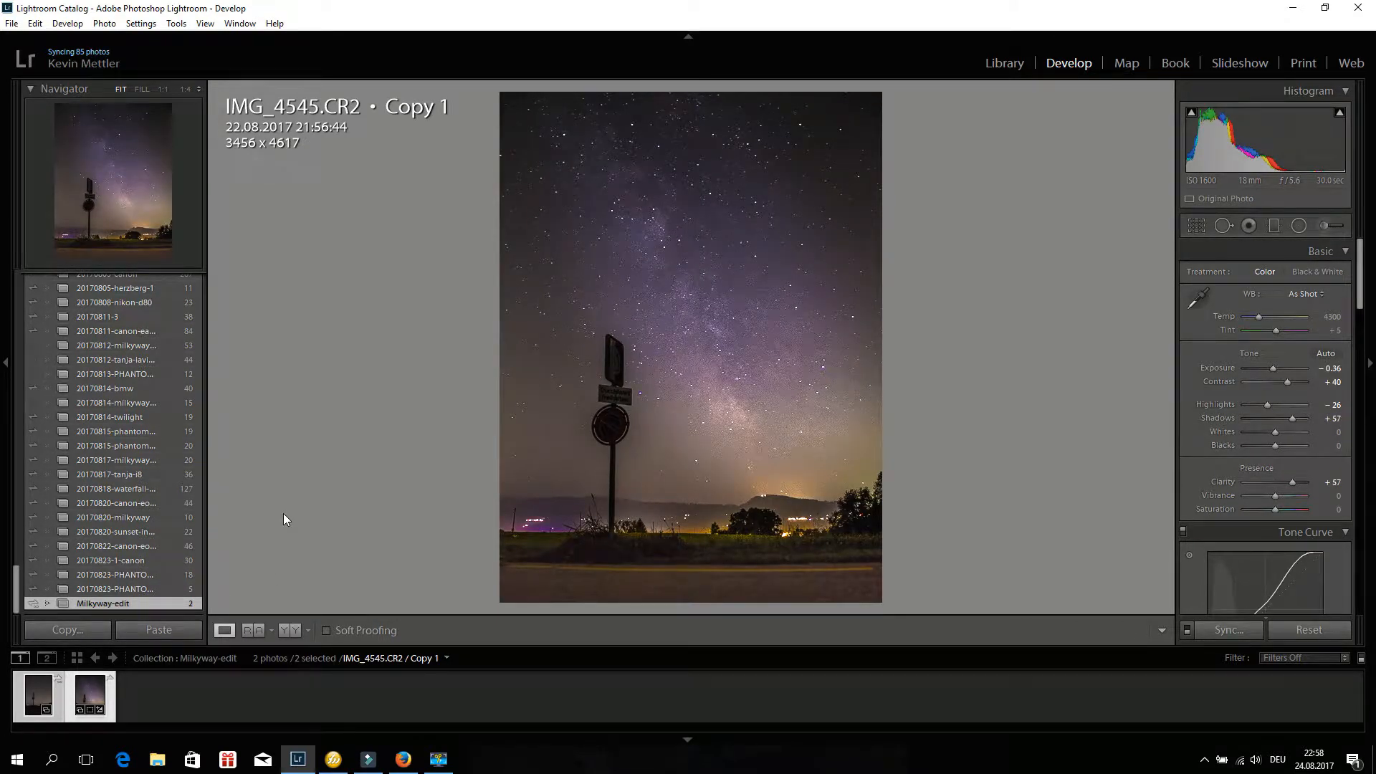
pyautogui.click(37, 691)
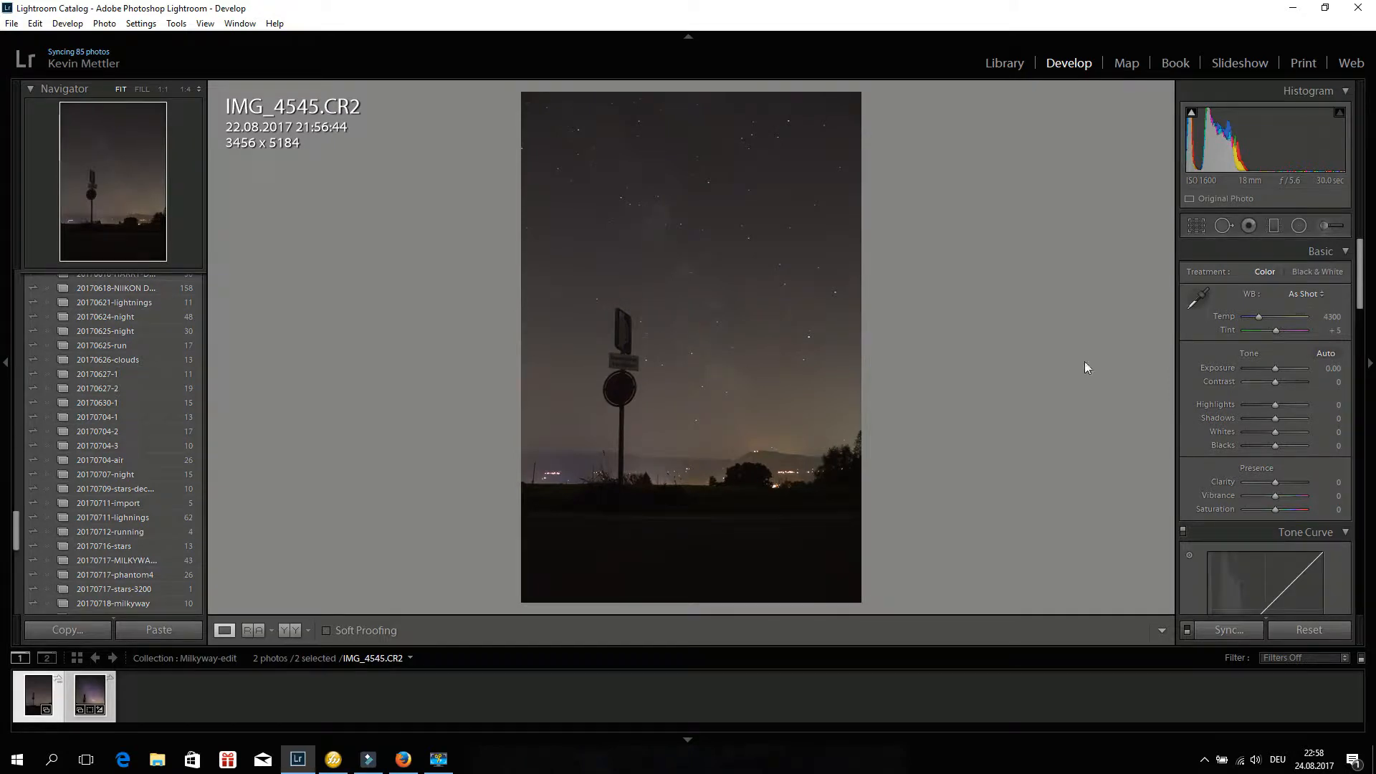
pyautogui.moveTo(1276, 367); pyautogui.dragTo(1271, 367)
pyautogui.doubleClick(1274, 367)
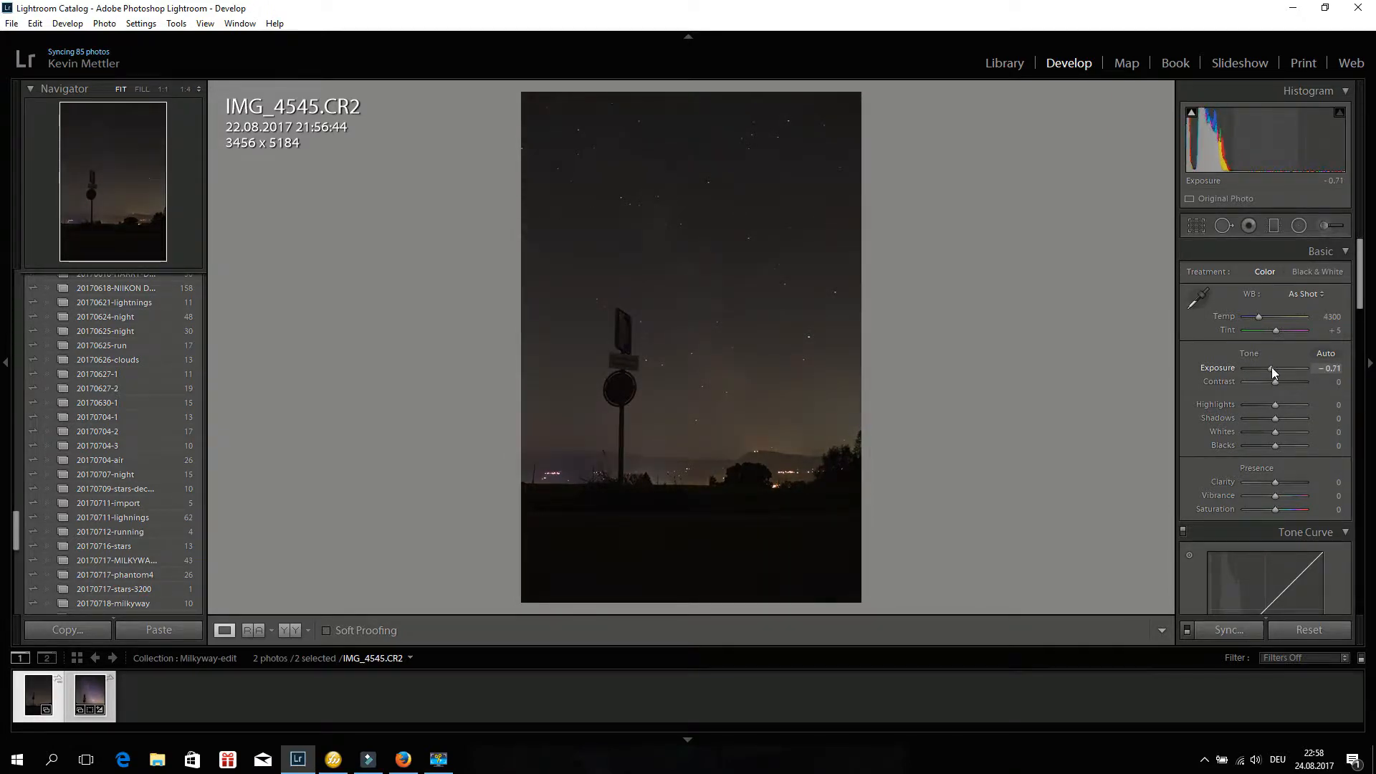
pyautogui.doubleClick(1274, 367)
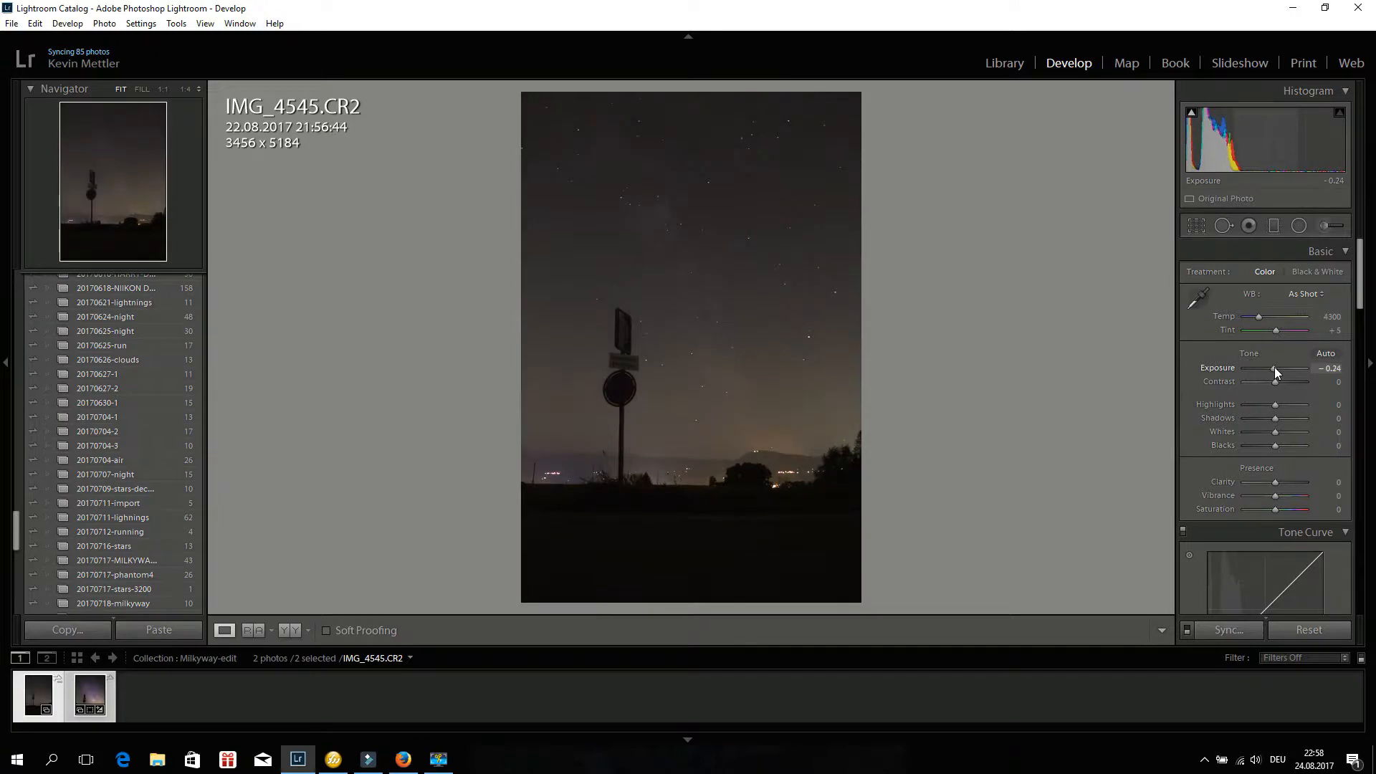
pyautogui.moveTo(1277, 367); pyautogui.dragTo(1280, 367)
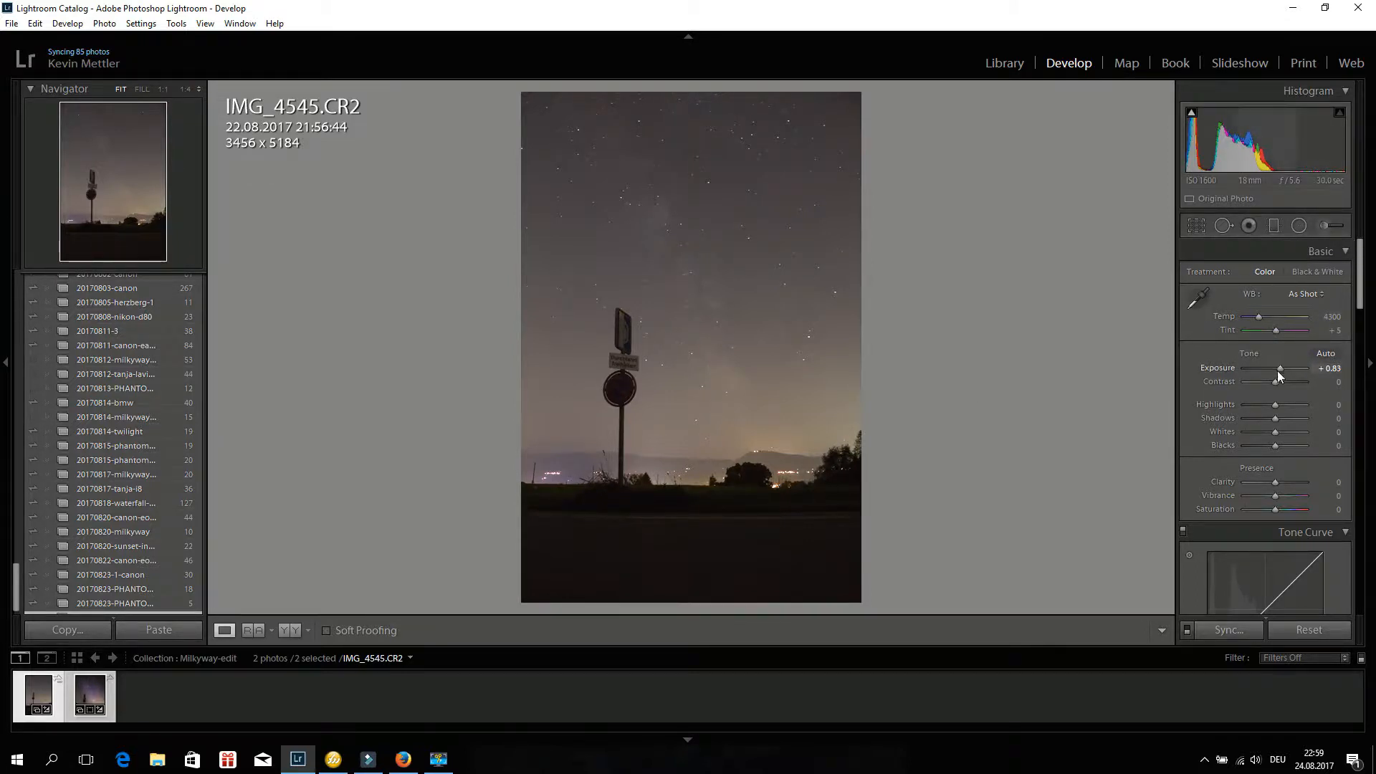
# Raise Contrast to +43 and lower Highlights to -55 in the Basic panel.
pyautogui.moveTo(1274, 381)
pyautogui.mouseDown()
pyautogui.moveTo(1288, 382)
pyautogui.moveTo(1276, 378)
pyautogui.mouseUp()
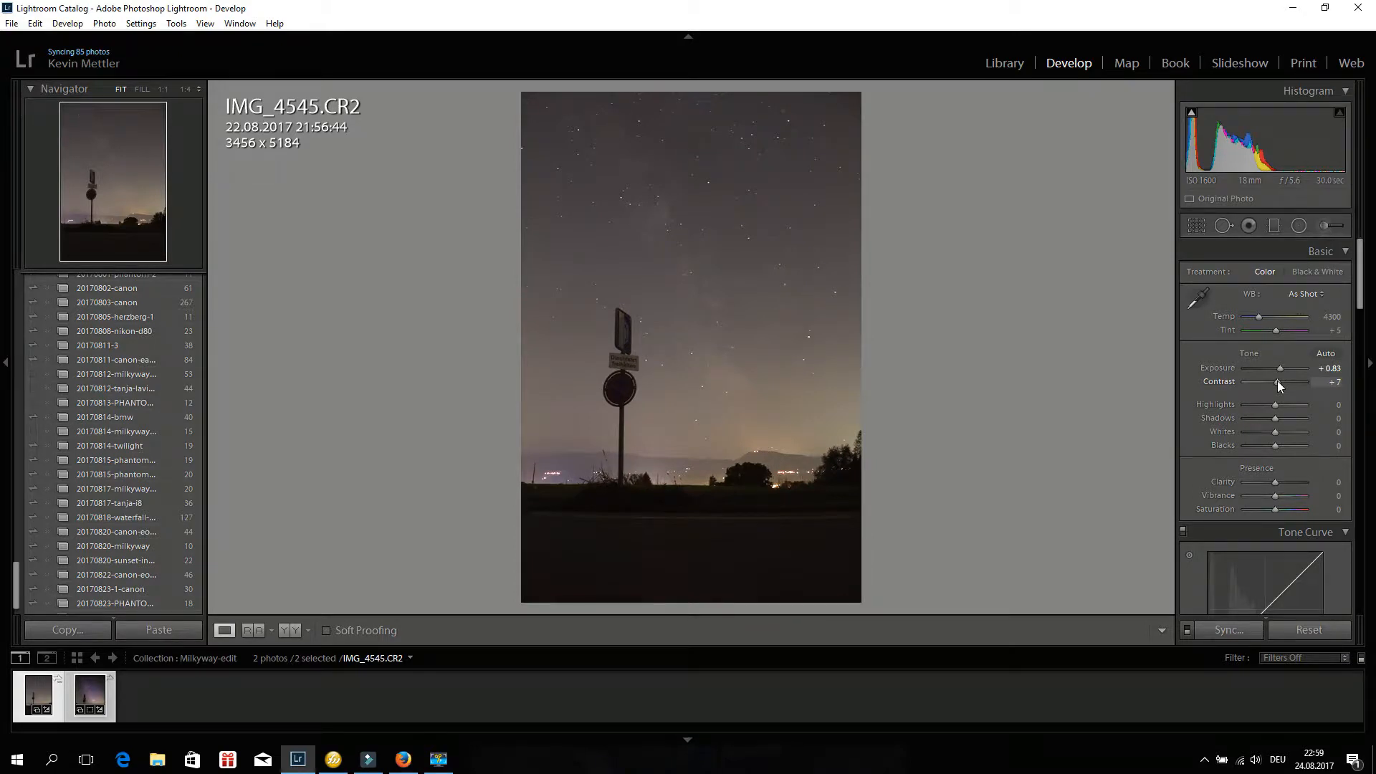
pyautogui.moveTo(1276, 381); pyautogui.dragTo(1287, 381)
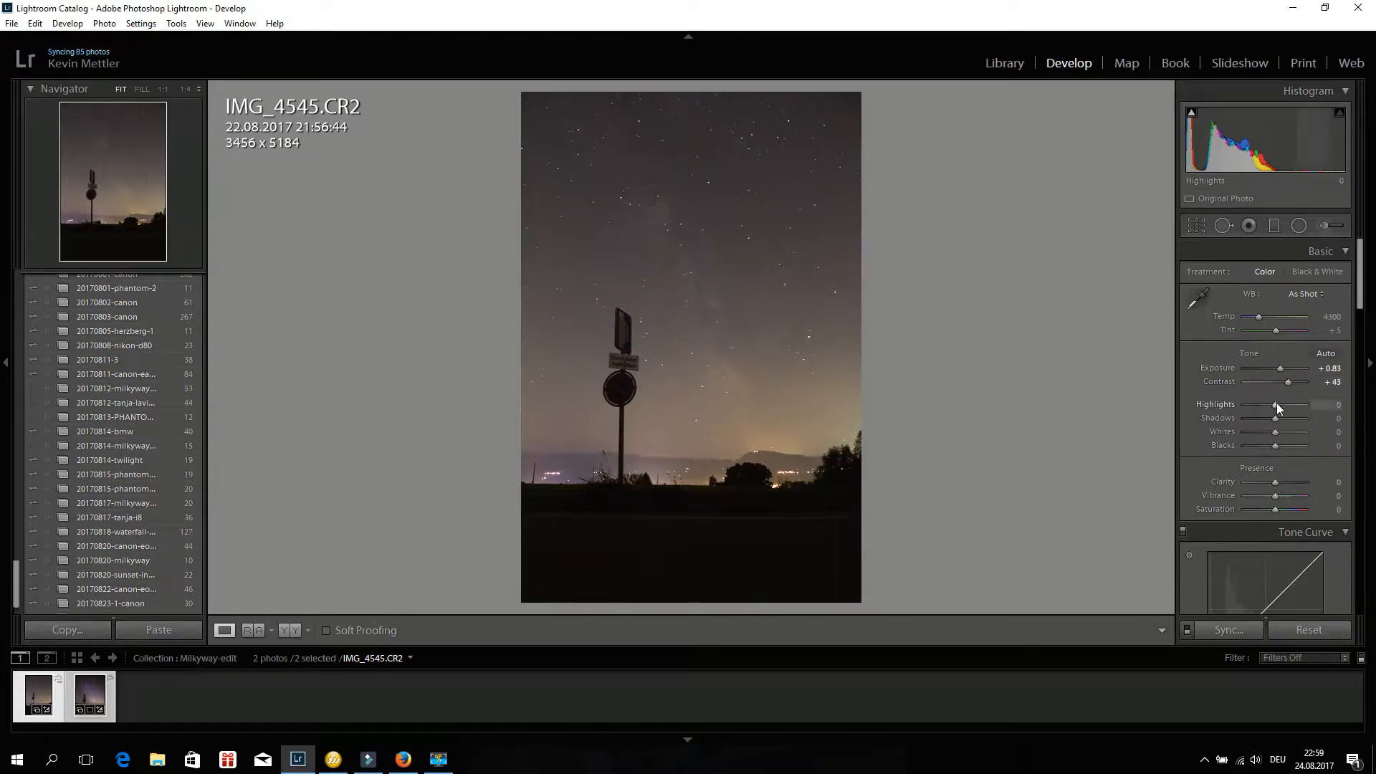
pyautogui.moveTo(1275, 404)
pyautogui.mouseDown()
pyautogui.moveTo(1241, 403)
pyautogui.moveTo(1291, 405)
pyautogui.moveTo(1260, 402)
pyautogui.mouseUp()
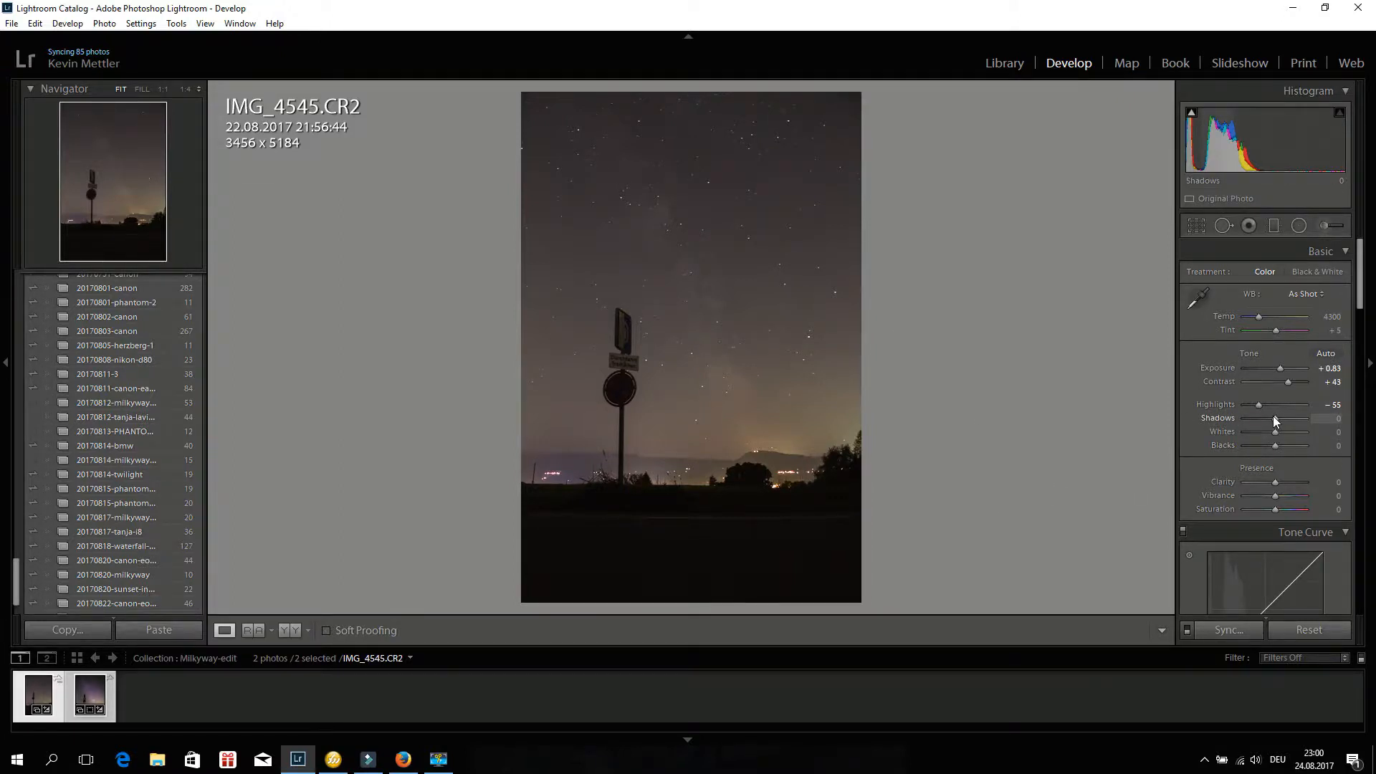
pyautogui.moveTo(1274, 422)
pyautogui.mouseDown()
pyautogui.moveTo(1294, 421)
pyautogui.moveTo(1260, 420)
pyautogui.moveTo(1288, 419)
pyautogui.moveTo(1275, 421)
pyautogui.mouseUp()
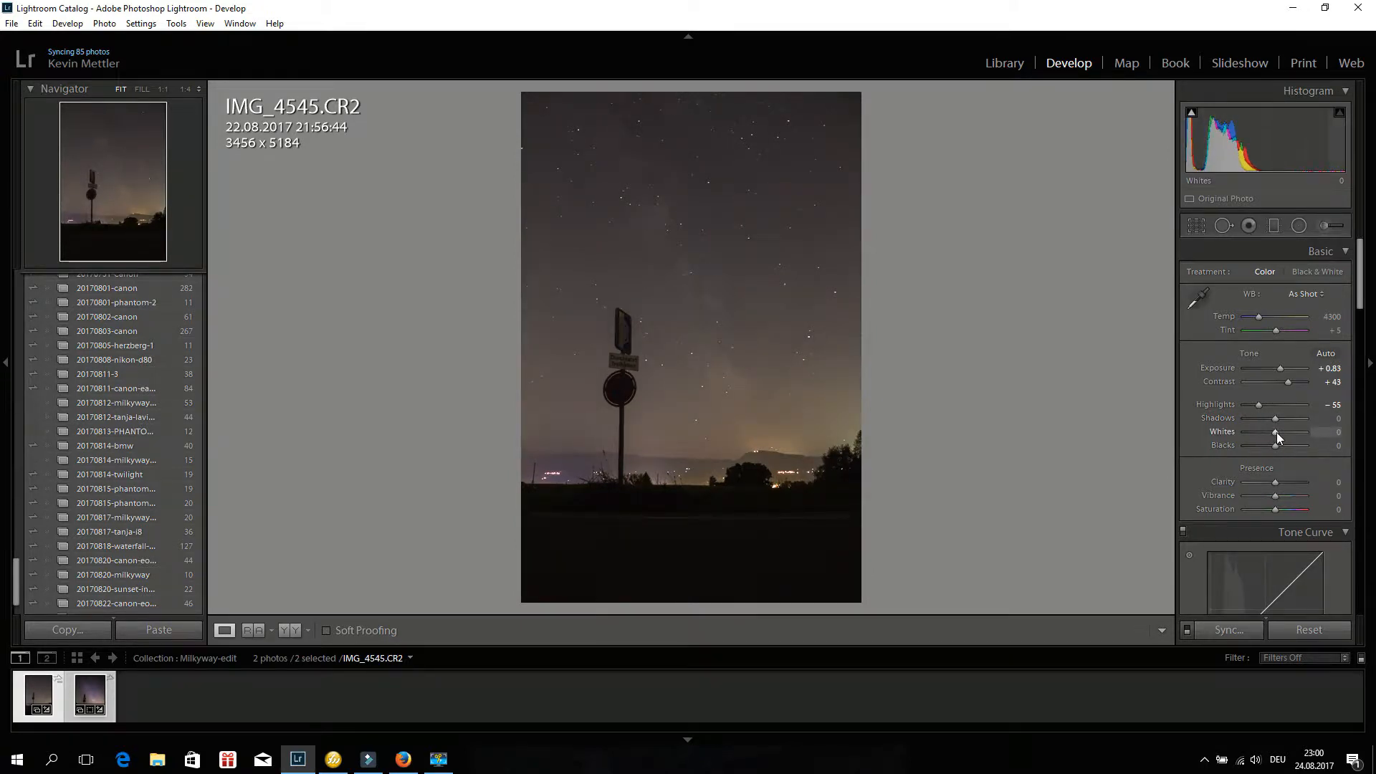
# Using the clipping preview, set Whites to -21, Blacks to +29 and Clarity to +48.
pyautogui.press('alt')
pyautogui.keyDown('alt'); pyautogui.click(1276, 431); pyautogui.keyUp('alt')
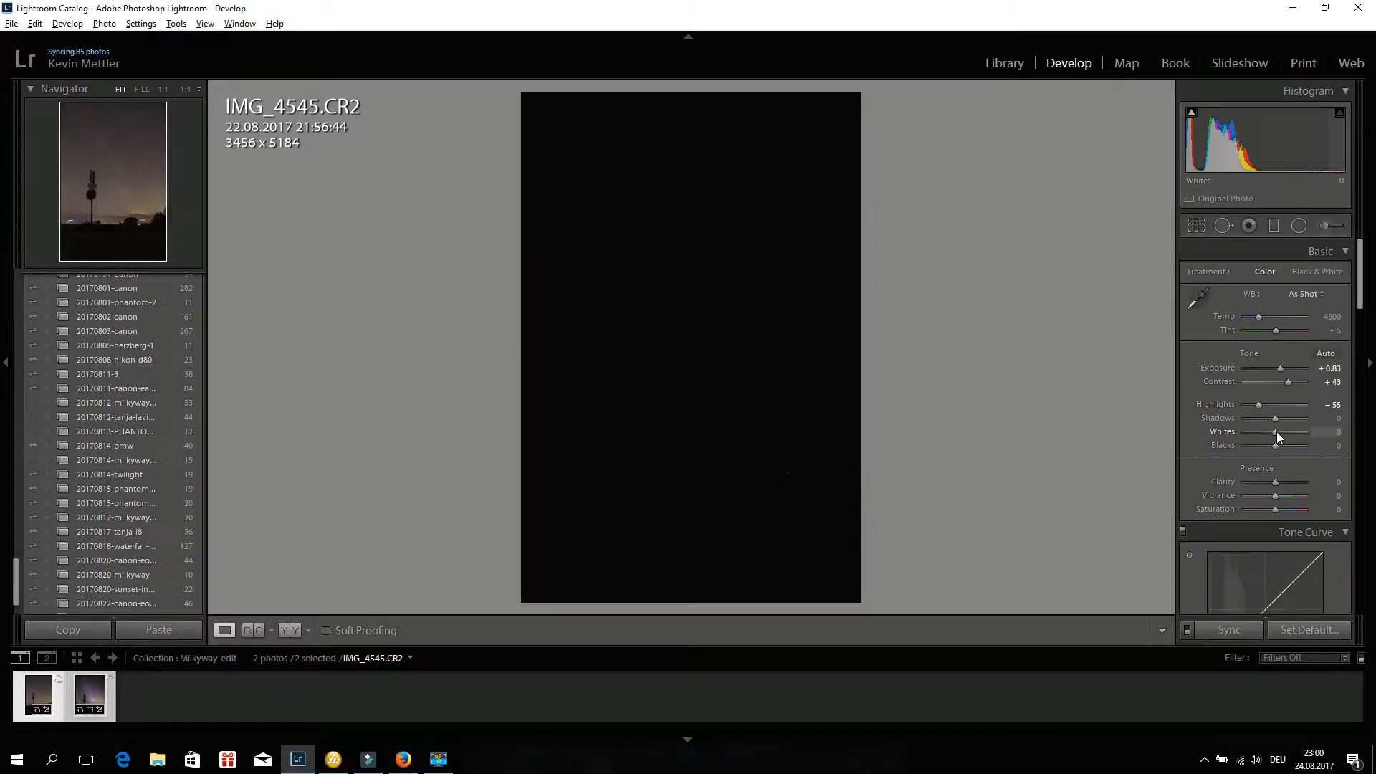
pyautogui.moveTo(1275, 431); pyautogui.dragTo(1290, 479)
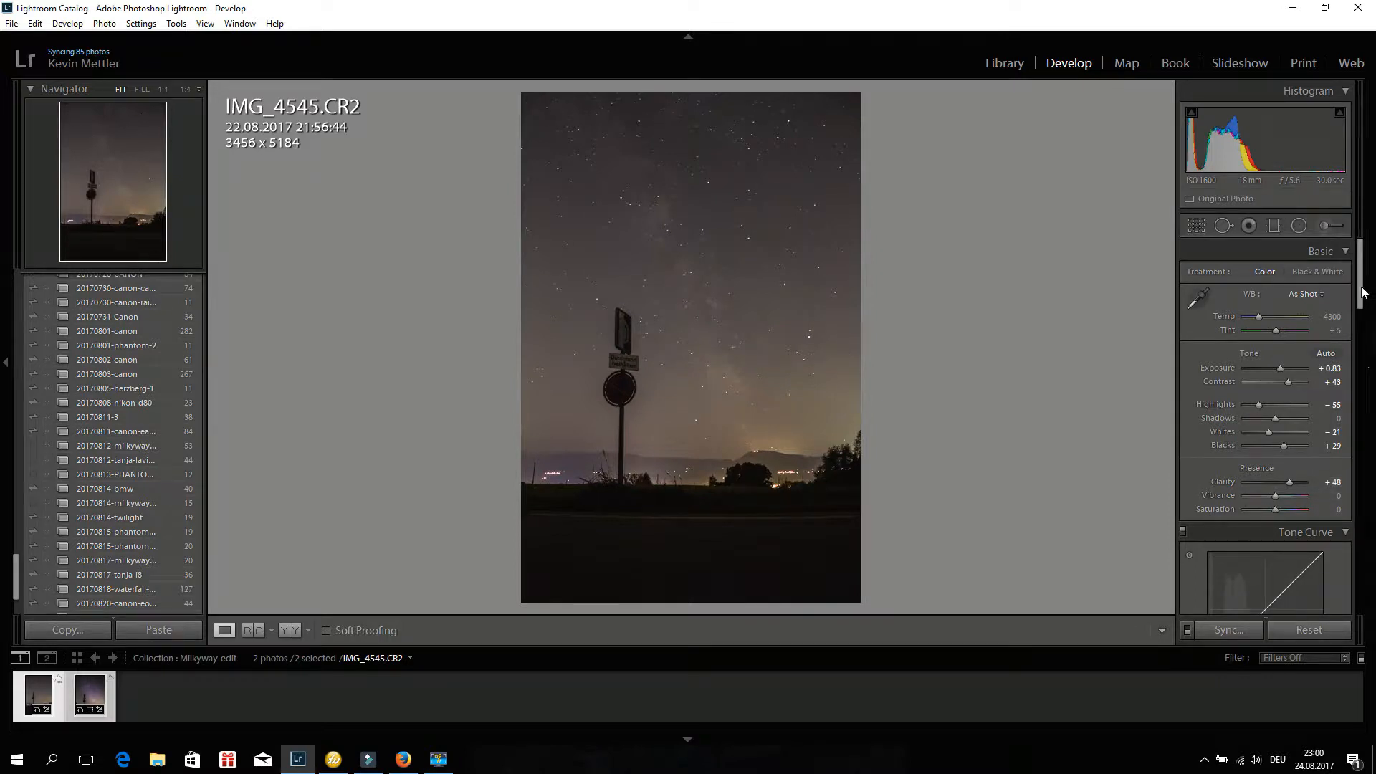
# In the Tone Curve, set the Highlights region to +100 and Lights to +40.
pyautogui.scroll(-3, 1360, 333)
pyautogui.scroll(-2, 1360, 334)
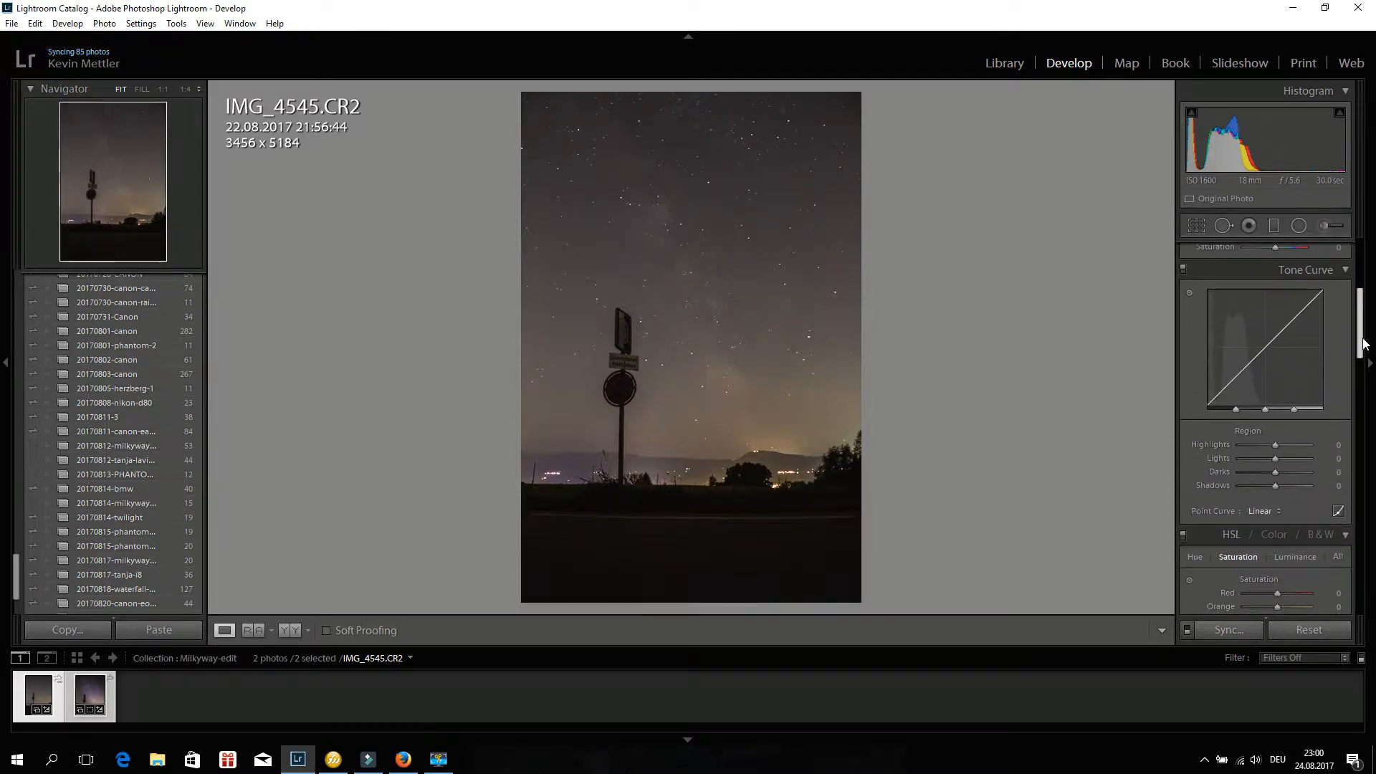
pyautogui.click(1275, 445)
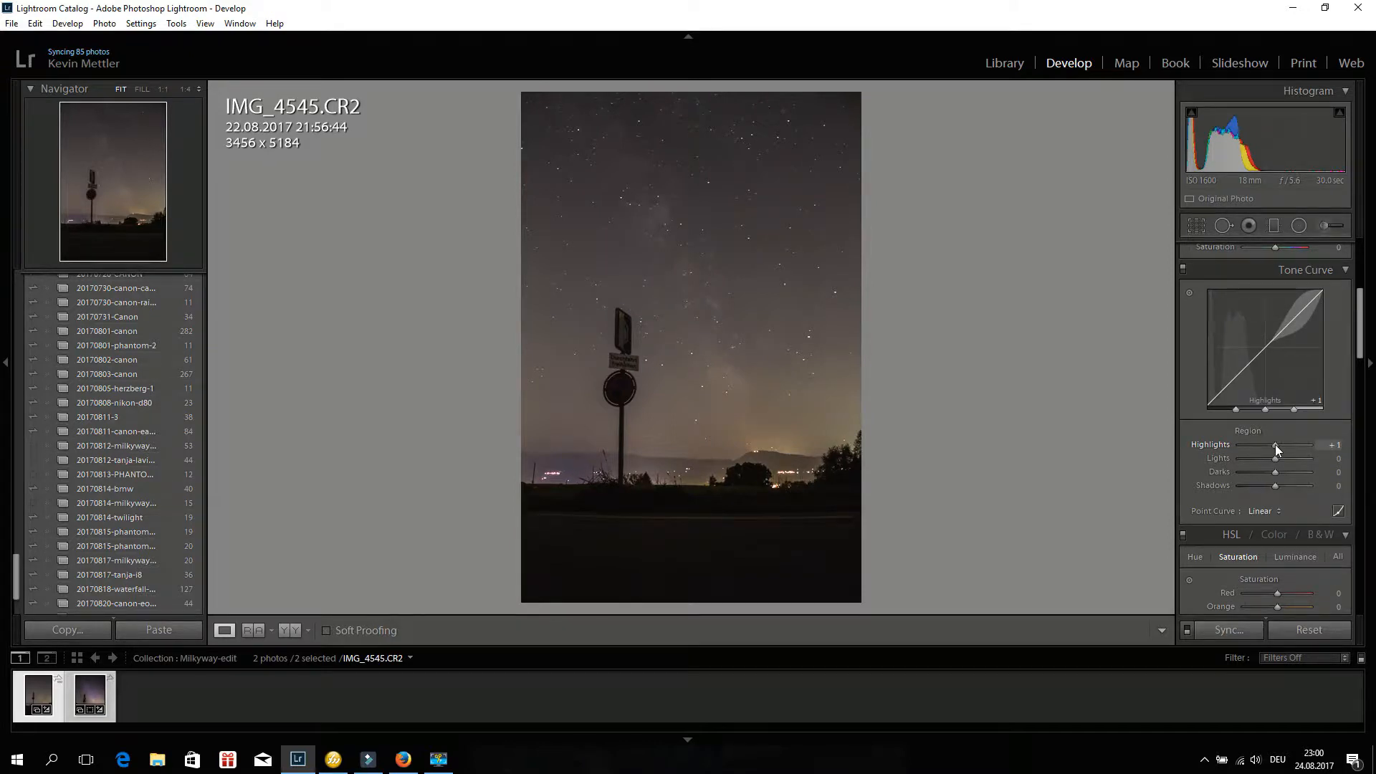
pyautogui.moveTo(1275, 444); pyautogui.dragTo(1142, 466)
pyautogui.moveTo(1353, 473)
pyautogui.mouseDown()
pyautogui.moveTo(1191, 467)
pyautogui.moveTo(1372, 475)
pyautogui.mouseUp()
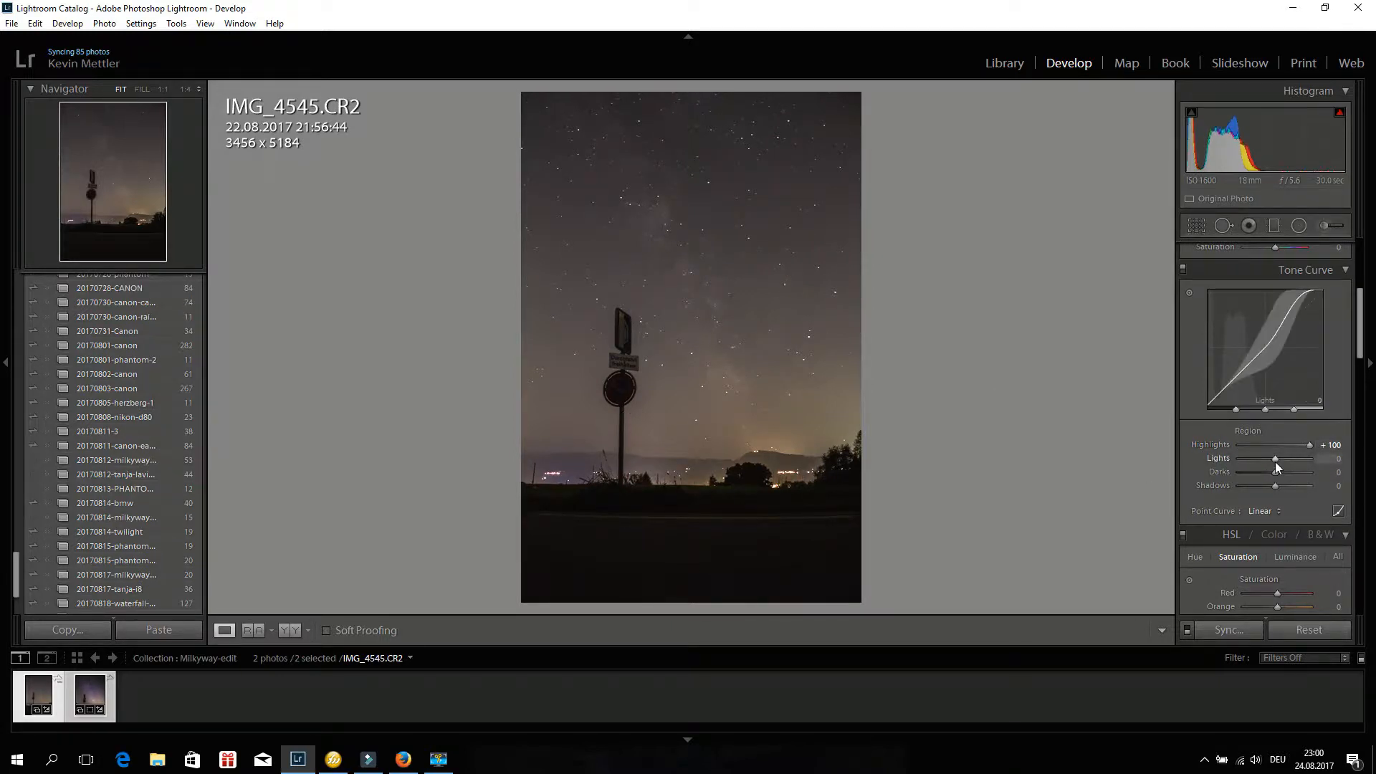
pyautogui.moveTo(1275, 460)
pyautogui.mouseDown()
pyautogui.moveTo(1297, 461)
pyautogui.moveTo(1253, 458)
pyautogui.moveTo(1287, 462)
pyautogui.mouseUp()
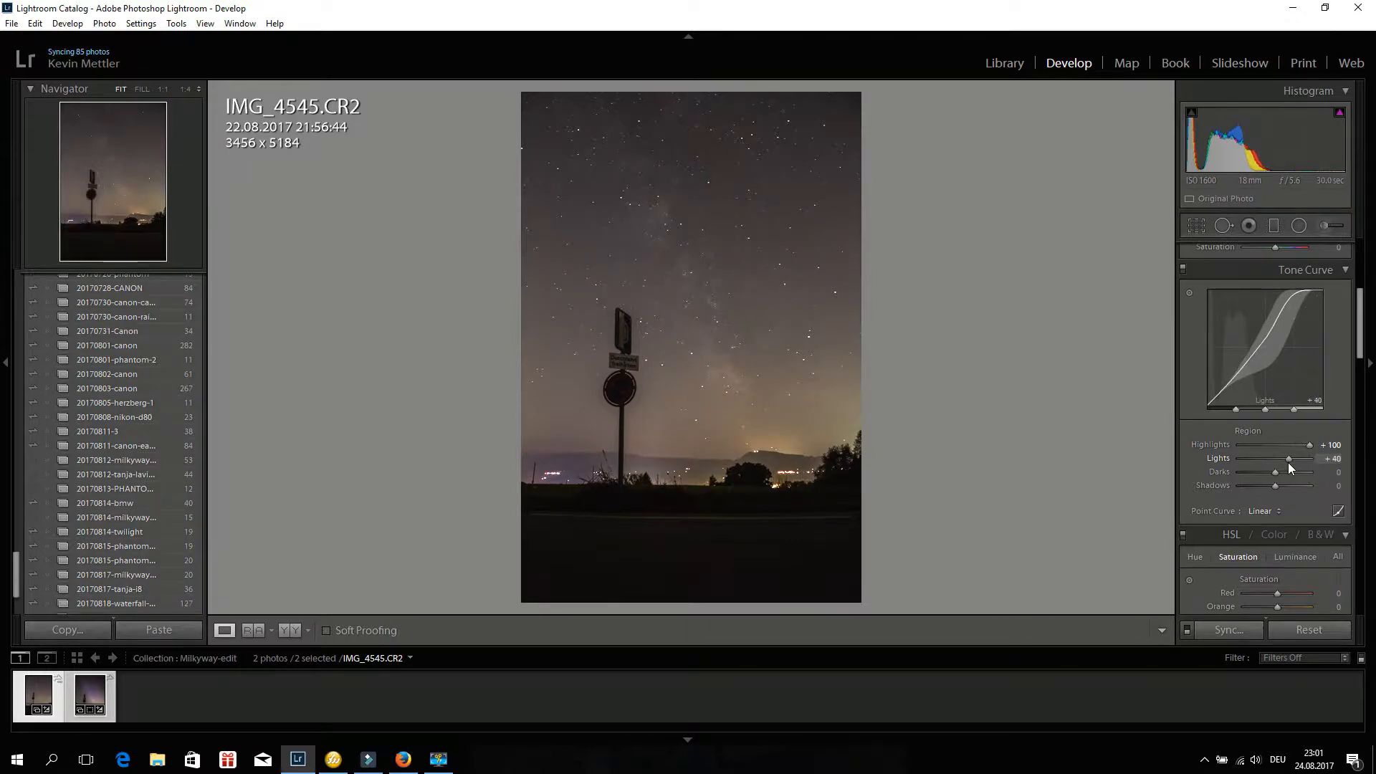
# Set the Tone Curve Darks to -13 and Shadows to +13.
pyautogui.moveTo(1274, 472); pyautogui.dragTo(1268, 471)
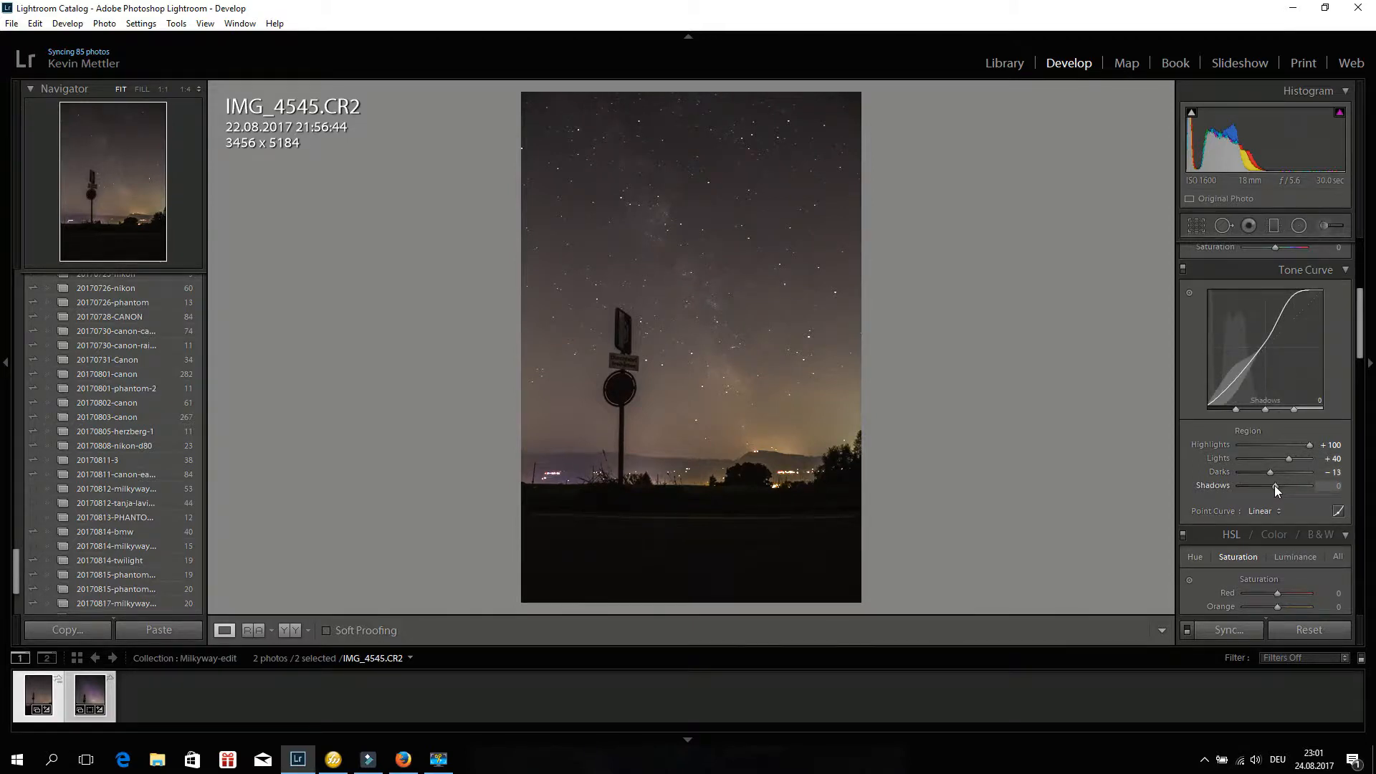
pyautogui.moveTo(1273, 484)
pyautogui.mouseDown()
pyautogui.moveTo(1302, 483)
pyautogui.moveTo(1262, 486)
pyautogui.mouseUp()
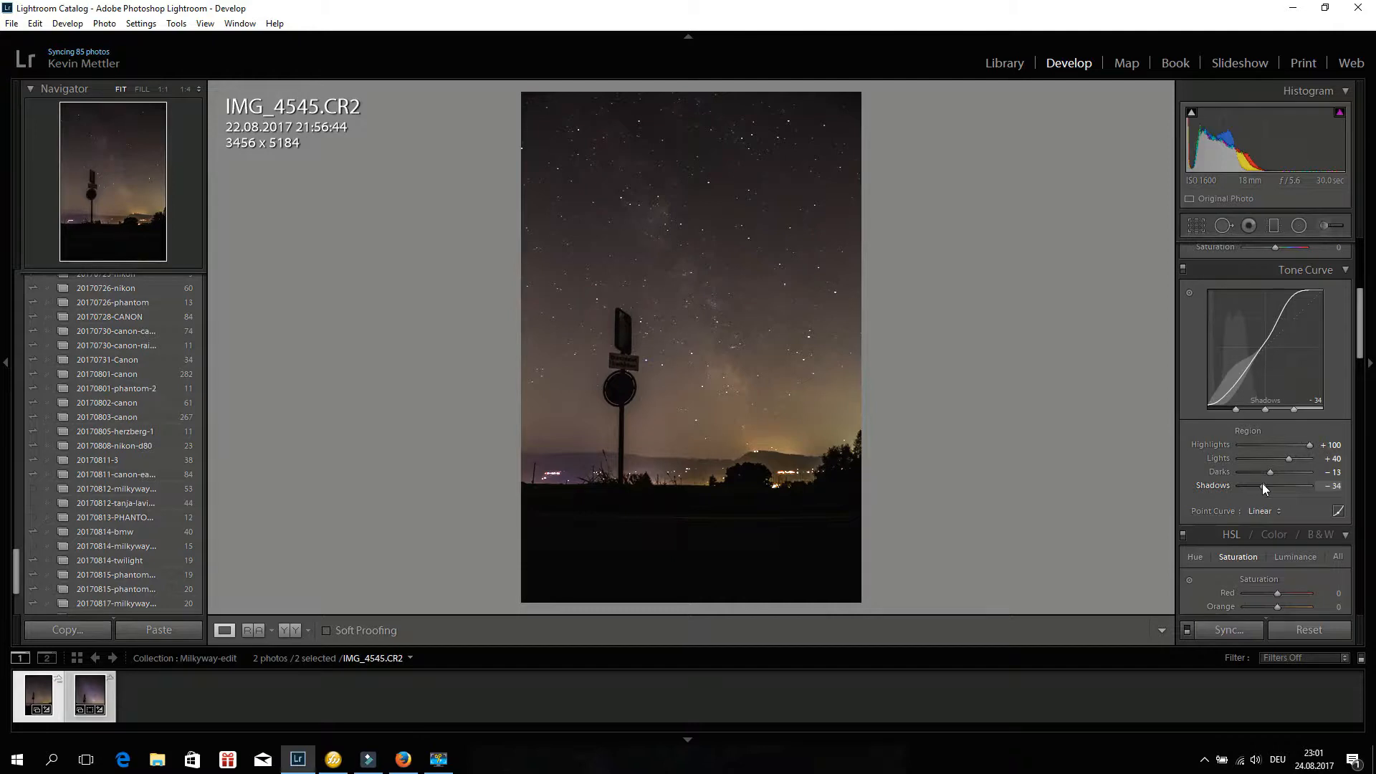
pyautogui.moveTo(1262, 483); pyautogui.dragTo(1278, 484)
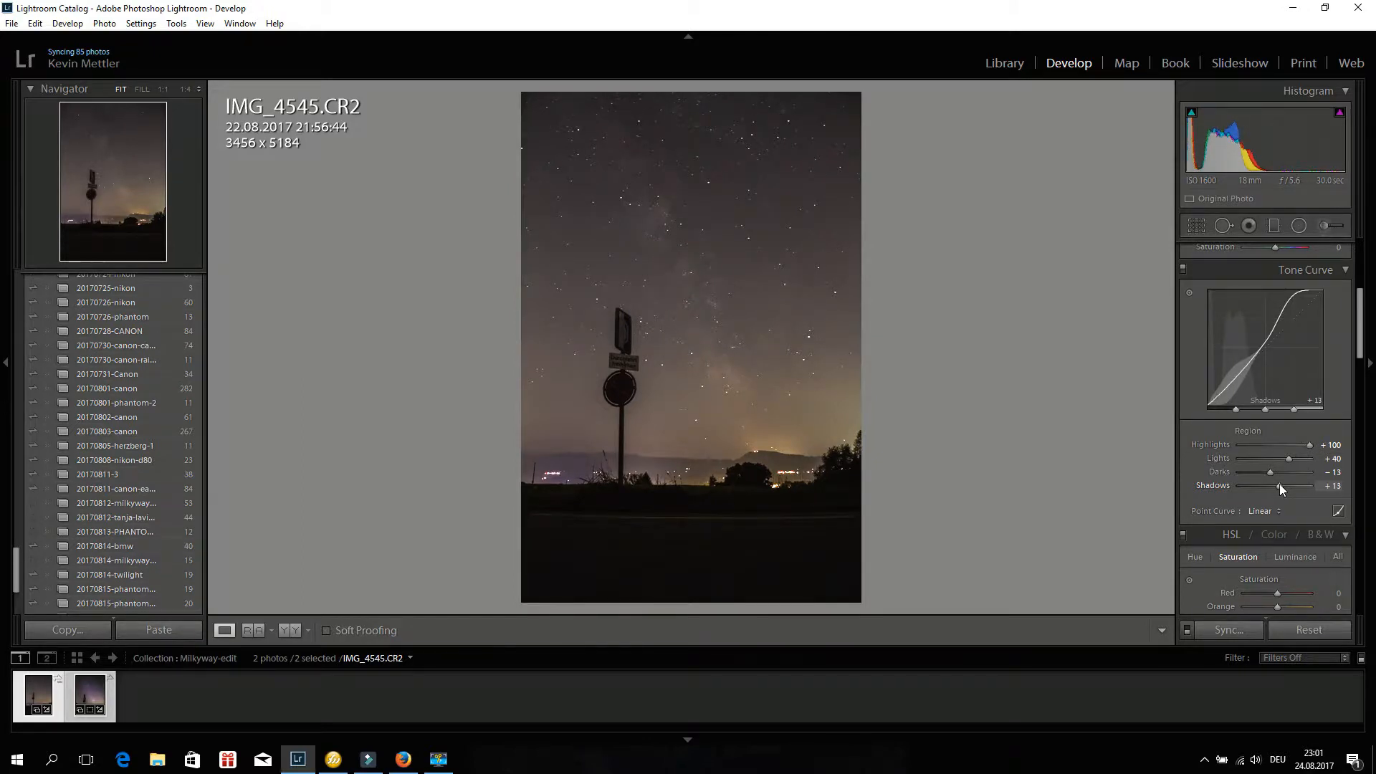
# Draw a Graduated Filter over the foreground and position it level at the horizon line.
pyautogui.scroll(-6, 1359, 337)
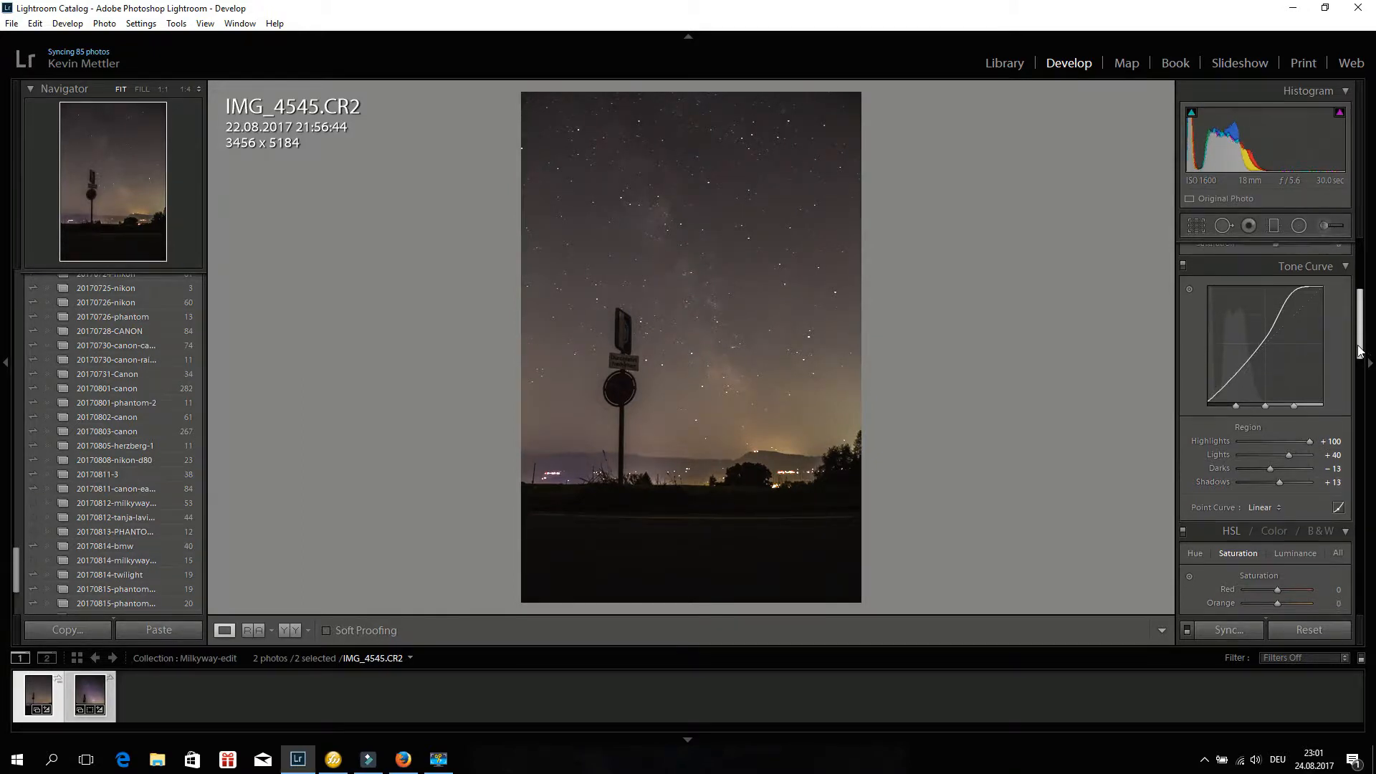
pyautogui.scroll(8, 1360, 366)
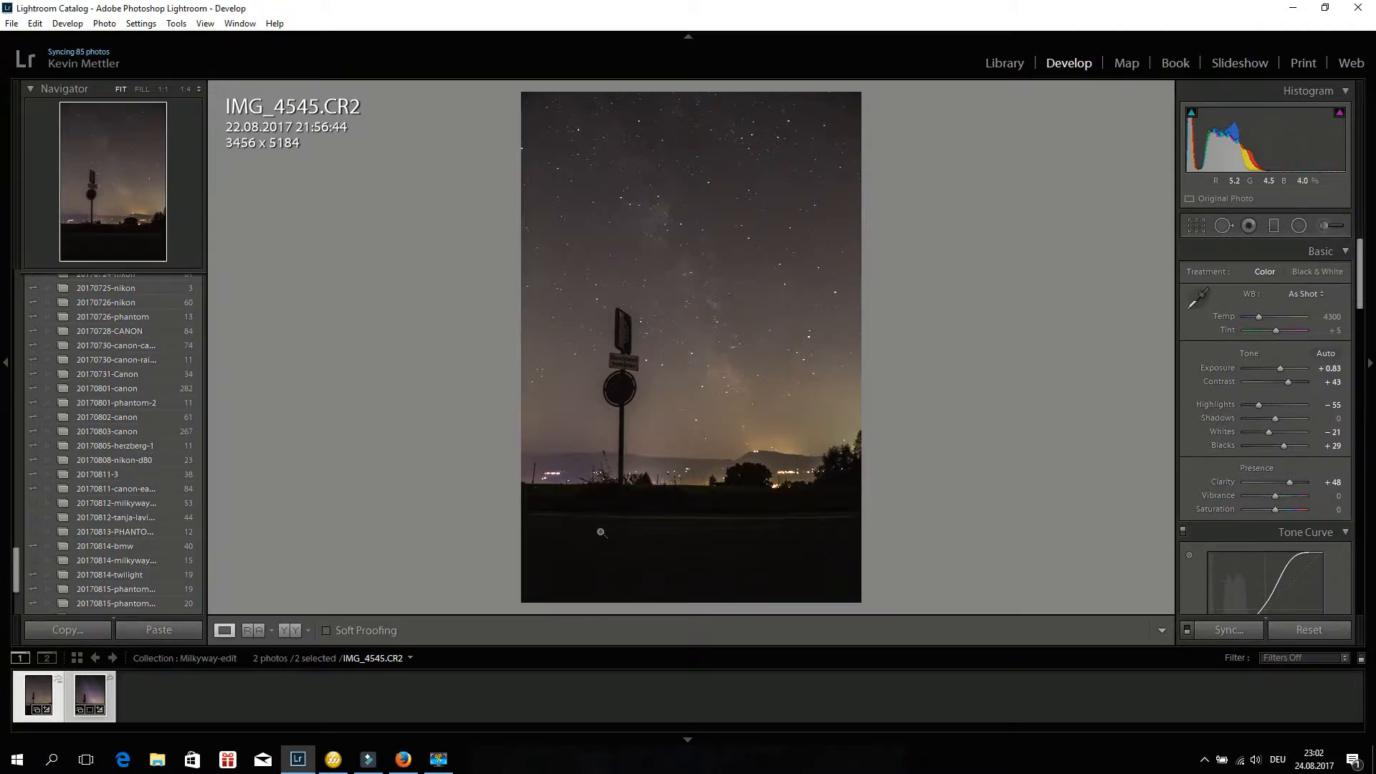
pyautogui.click(1273, 225)
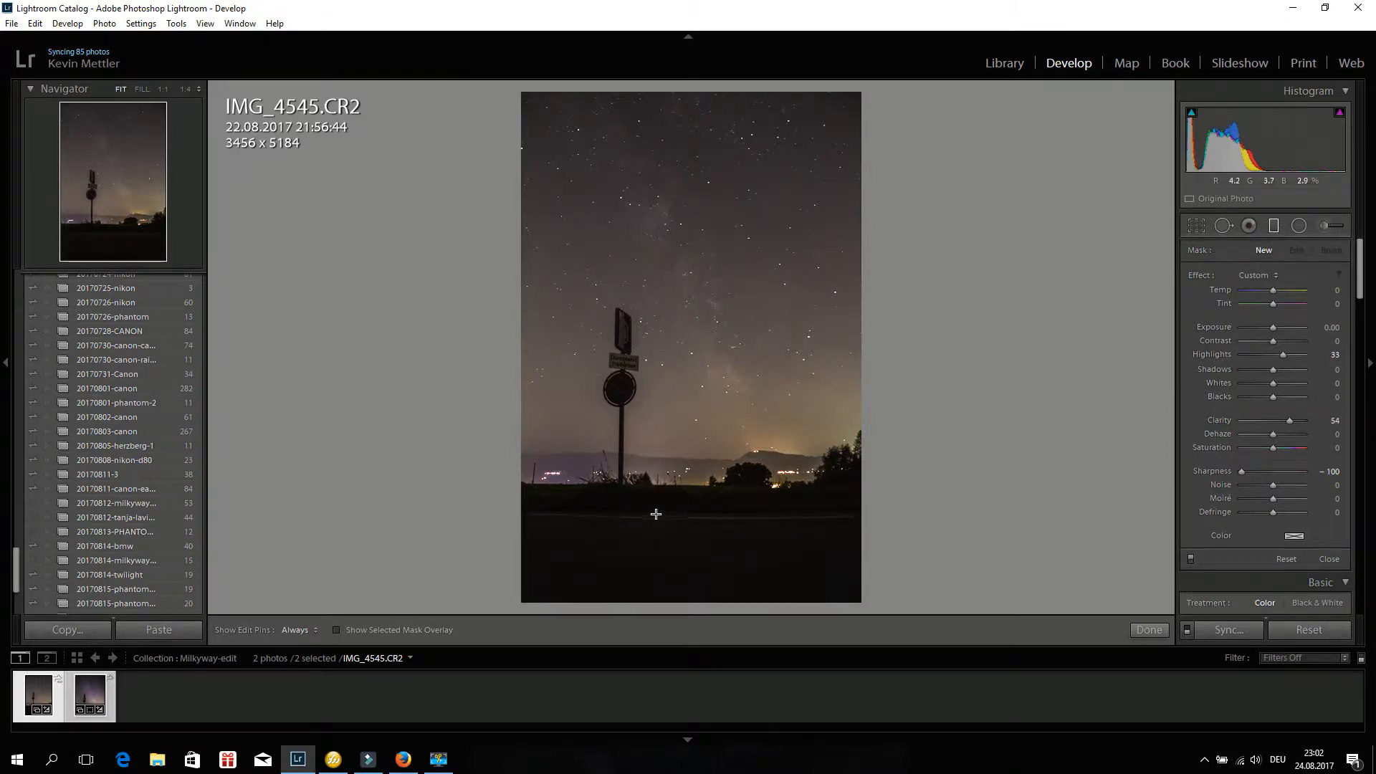
pyautogui.moveTo(664, 501); pyautogui.dragTo(665, 556)
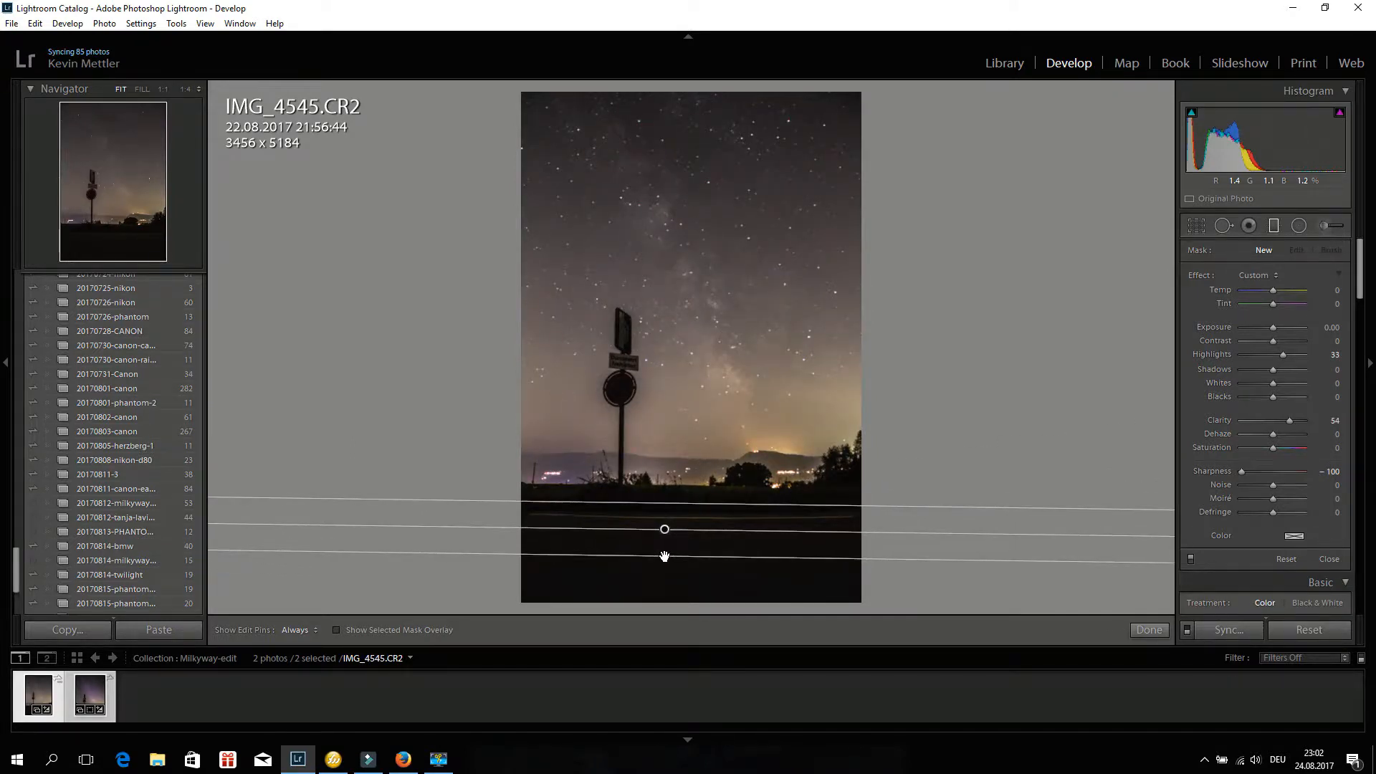
pyautogui.moveTo(665, 556); pyautogui.dragTo(666, 556)
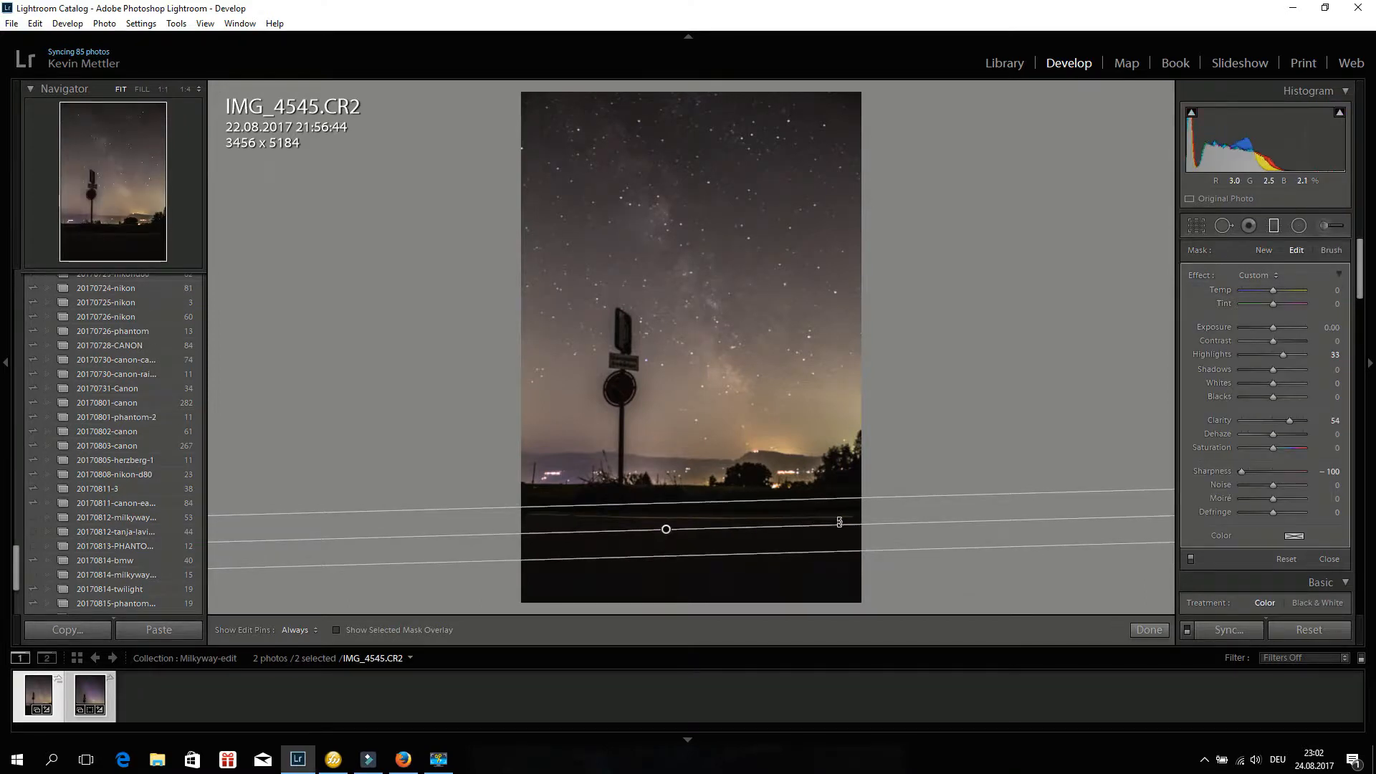
pyautogui.moveTo(842, 521); pyautogui.dragTo(505, 523)
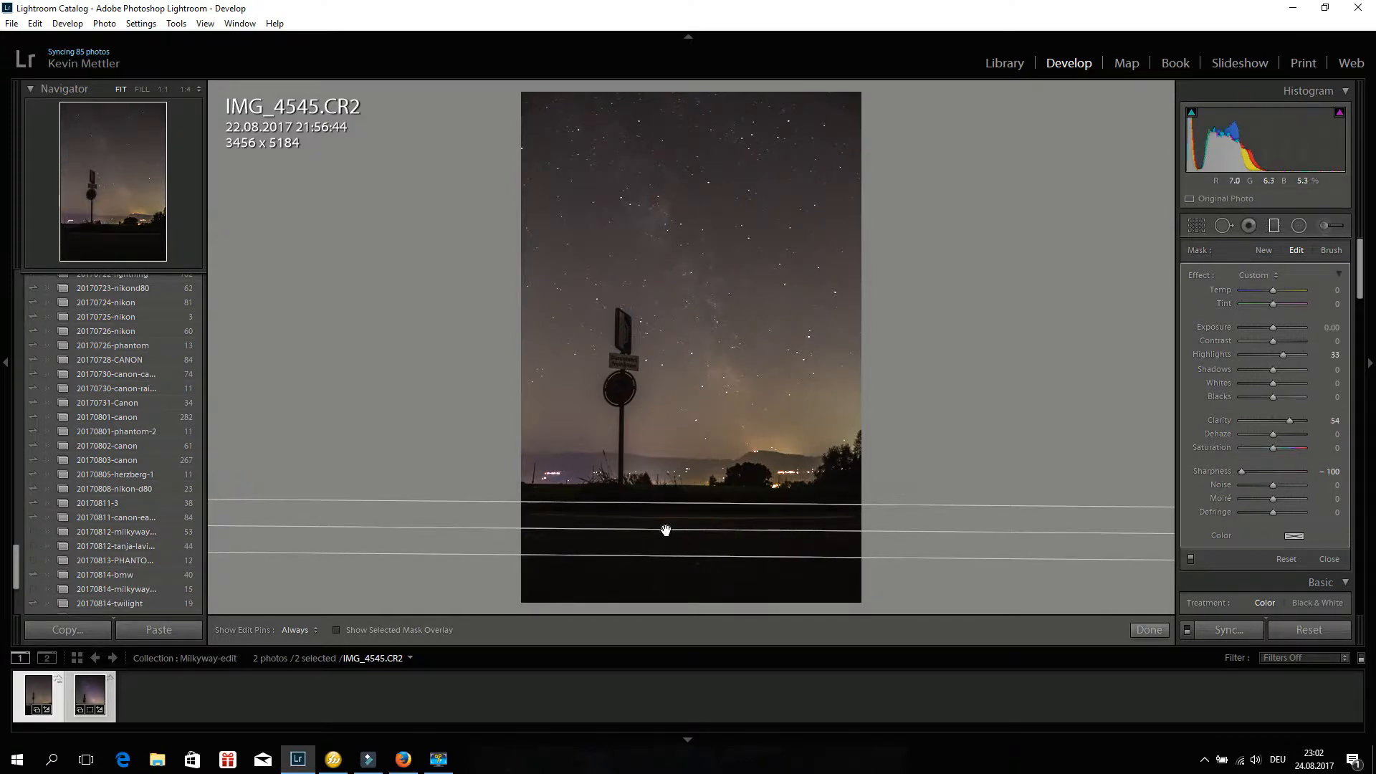
pyautogui.moveTo(666, 529); pyautogui.dragTo(666, 490)
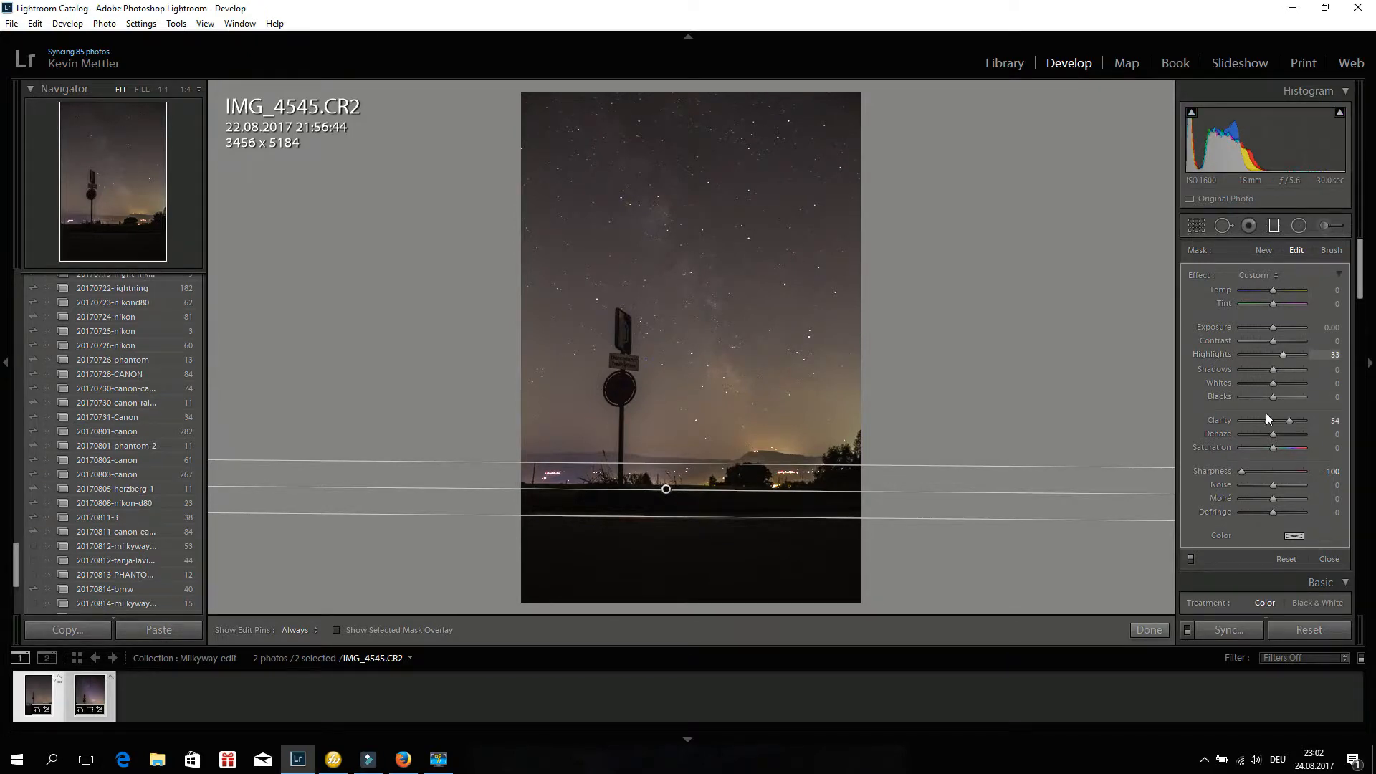
# Zero the filter's Sharpness, Highlights and Clarity values.
pyautogui.click(1326, 470)
pyautogui.write('0')
pyautogui.click(1333, 355)
pyautogui.write('0')
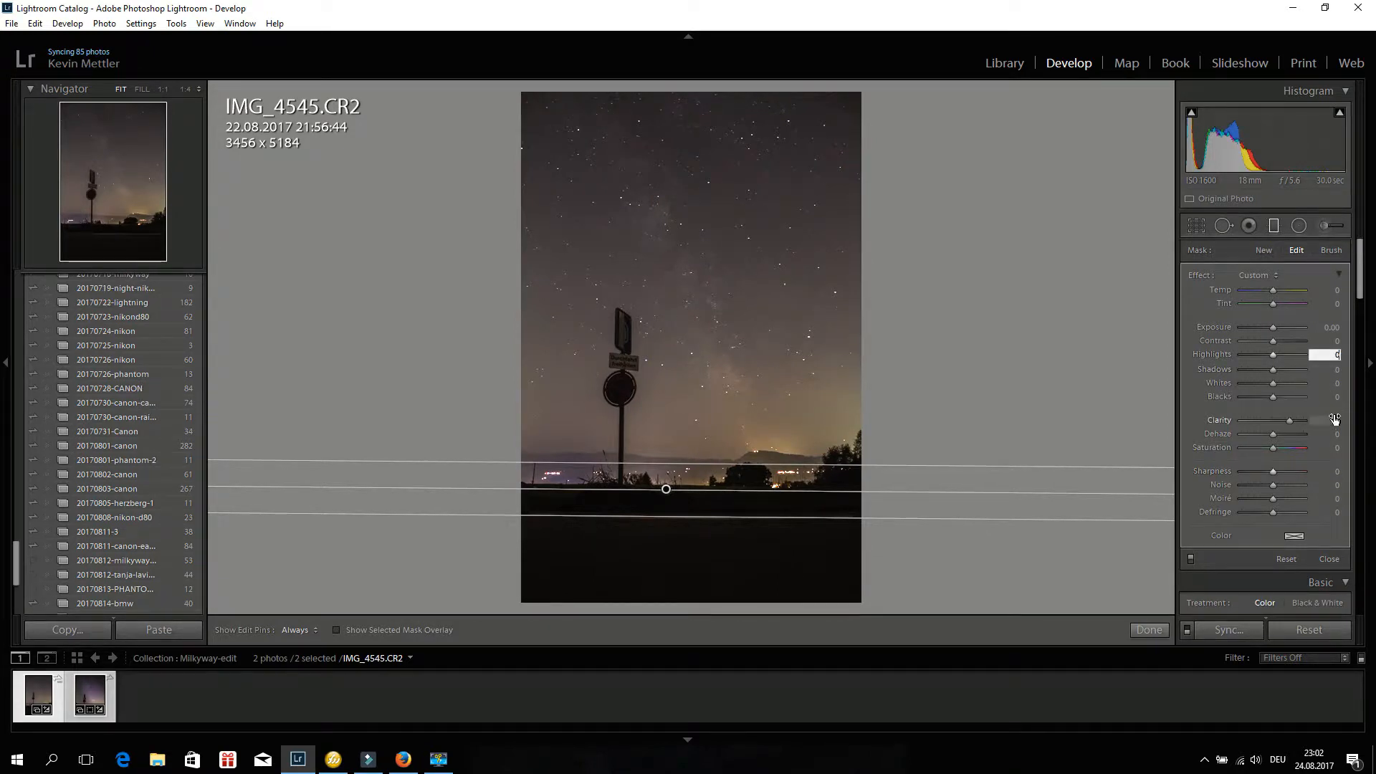
pyautogui.press('Return')
pyautogui.press('0')
pyautogui.click(1334, 422)
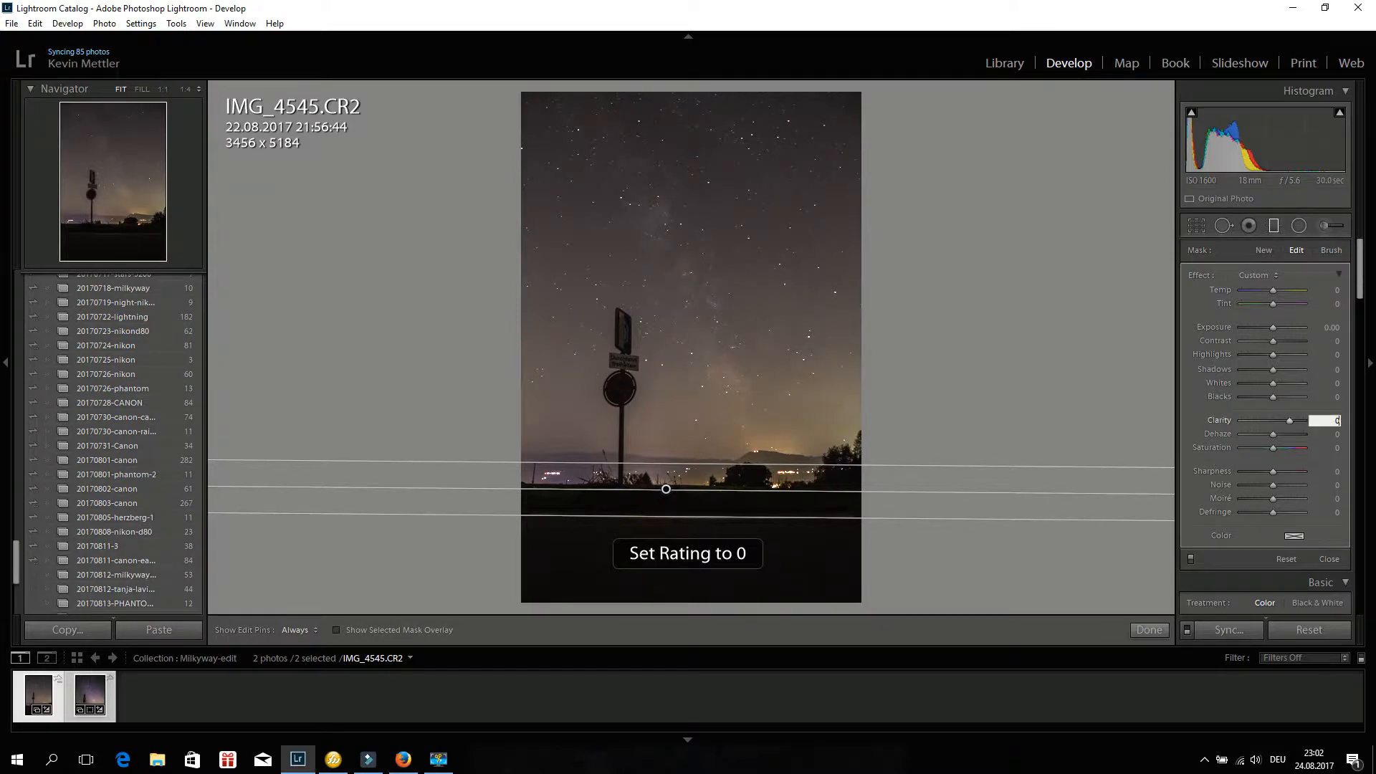
pyautogui.write('0')
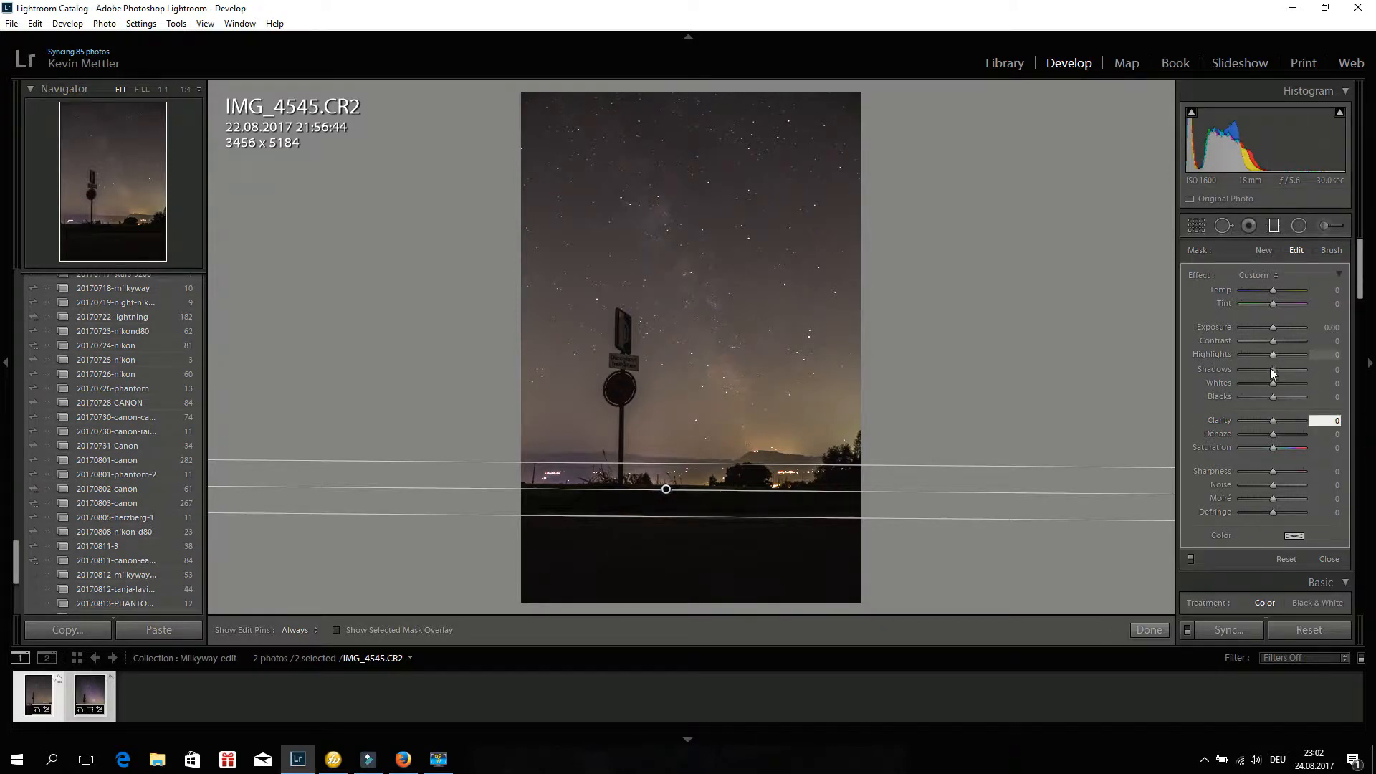
# Set the filter's Shadows to 100 and Exposure to 0.87.
pyautogui.moveTo(1271, 368); pyautogui.dragTo(1304, 370)
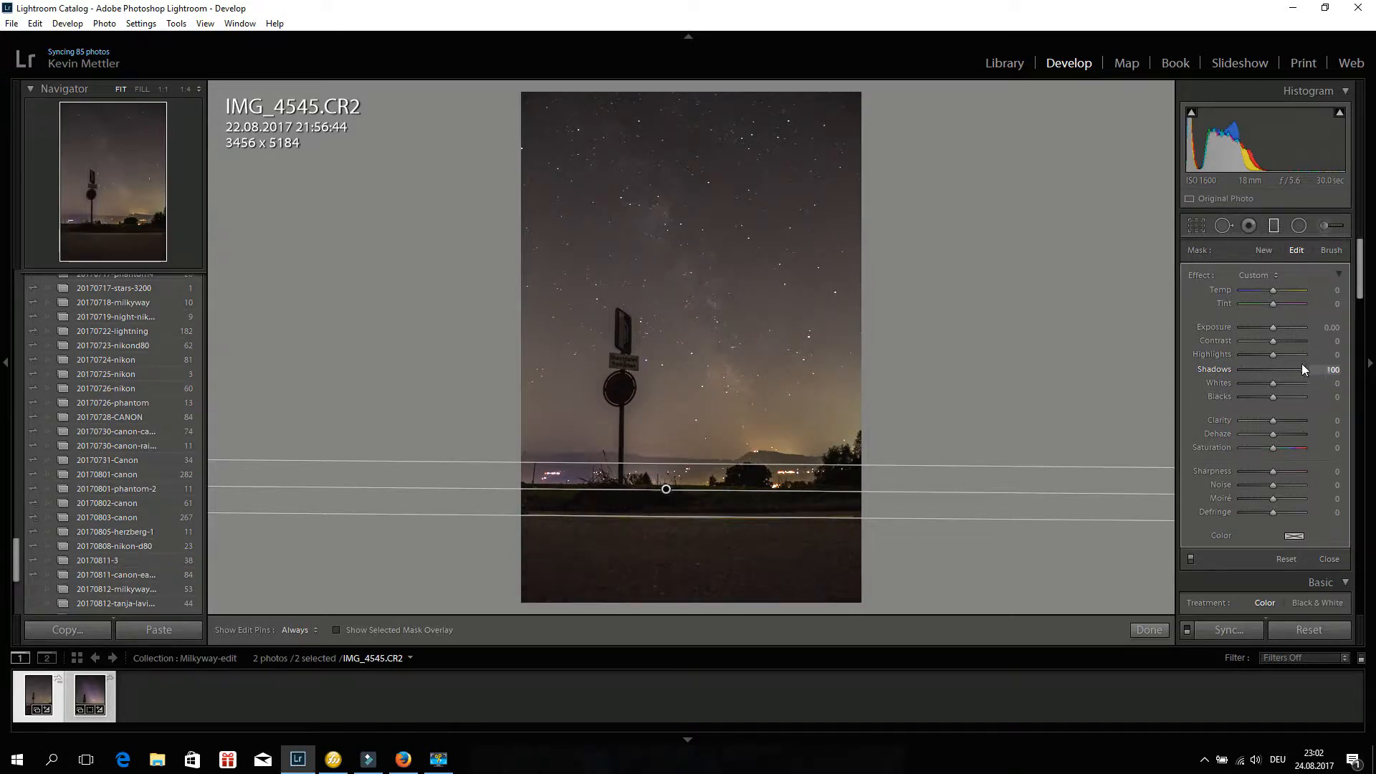
pyautogui.moveTo(1271, 321); pyautogui.dragTo(1278, 328)
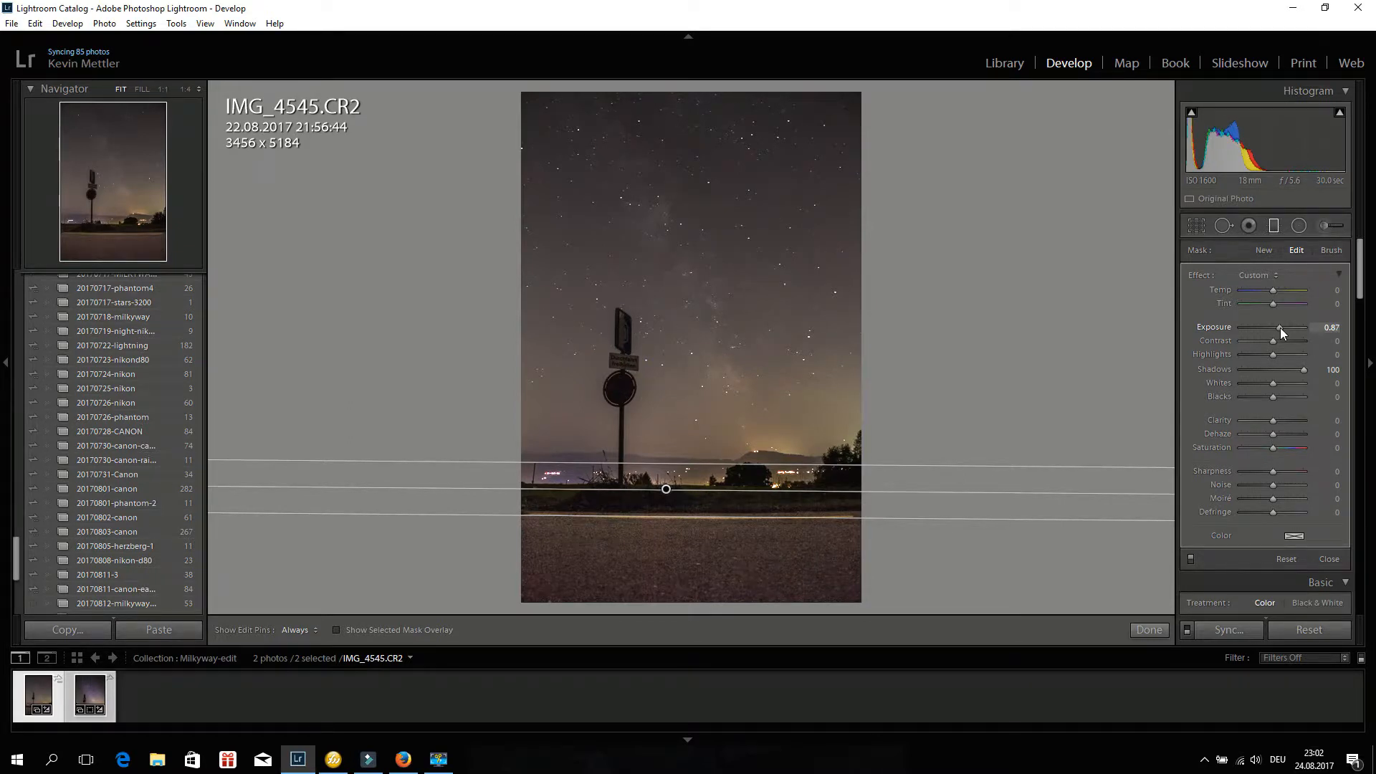
# Set the filter's Clarity to -100 and Sharpness to -100.
pyautogui.moveTo(1273, 420)
pyautogui.mouseDown()
pyautogui.moveTo(1217, 424)
pyautogui.moveTo(1298, 420)
pyautogui.mouseUp()
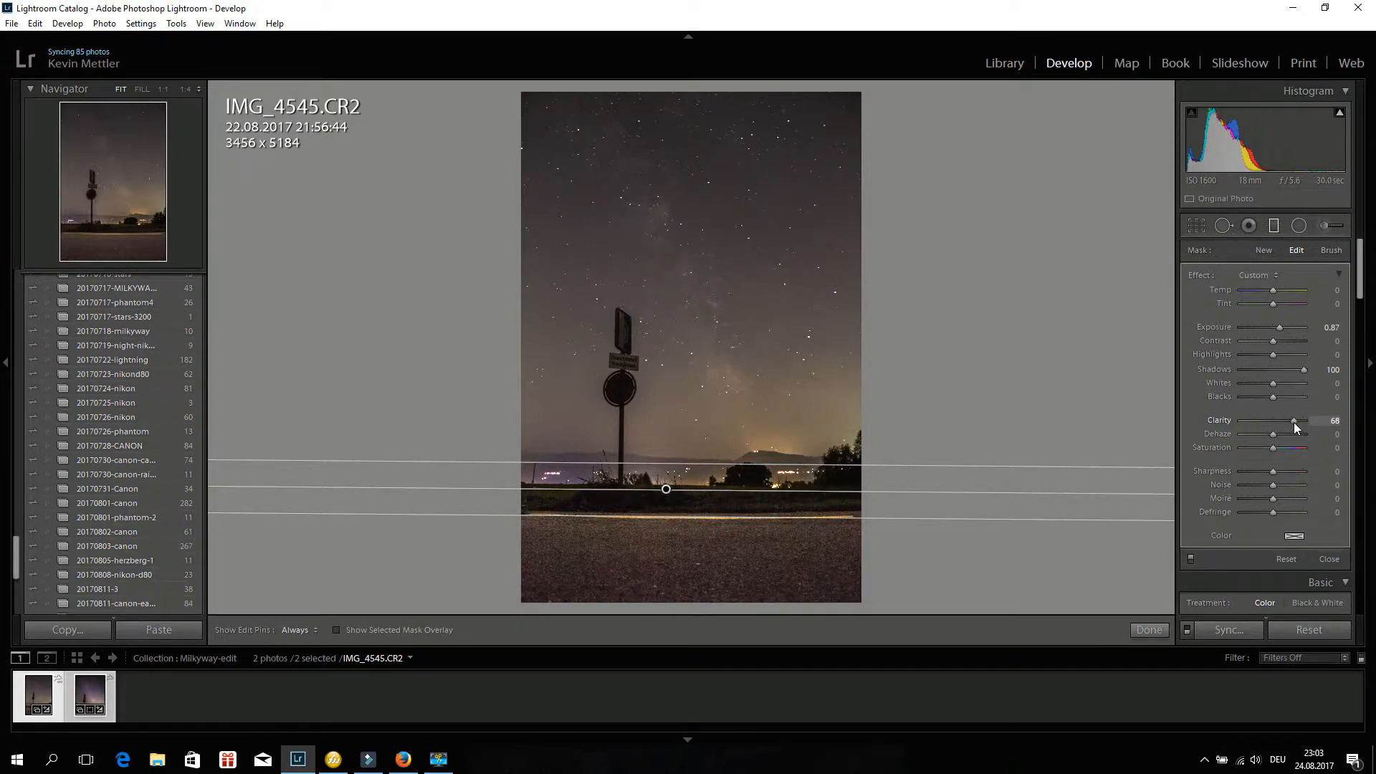
pyautogui.moveTo(1293, 423); pyautogui.dragTo(1228, 423)
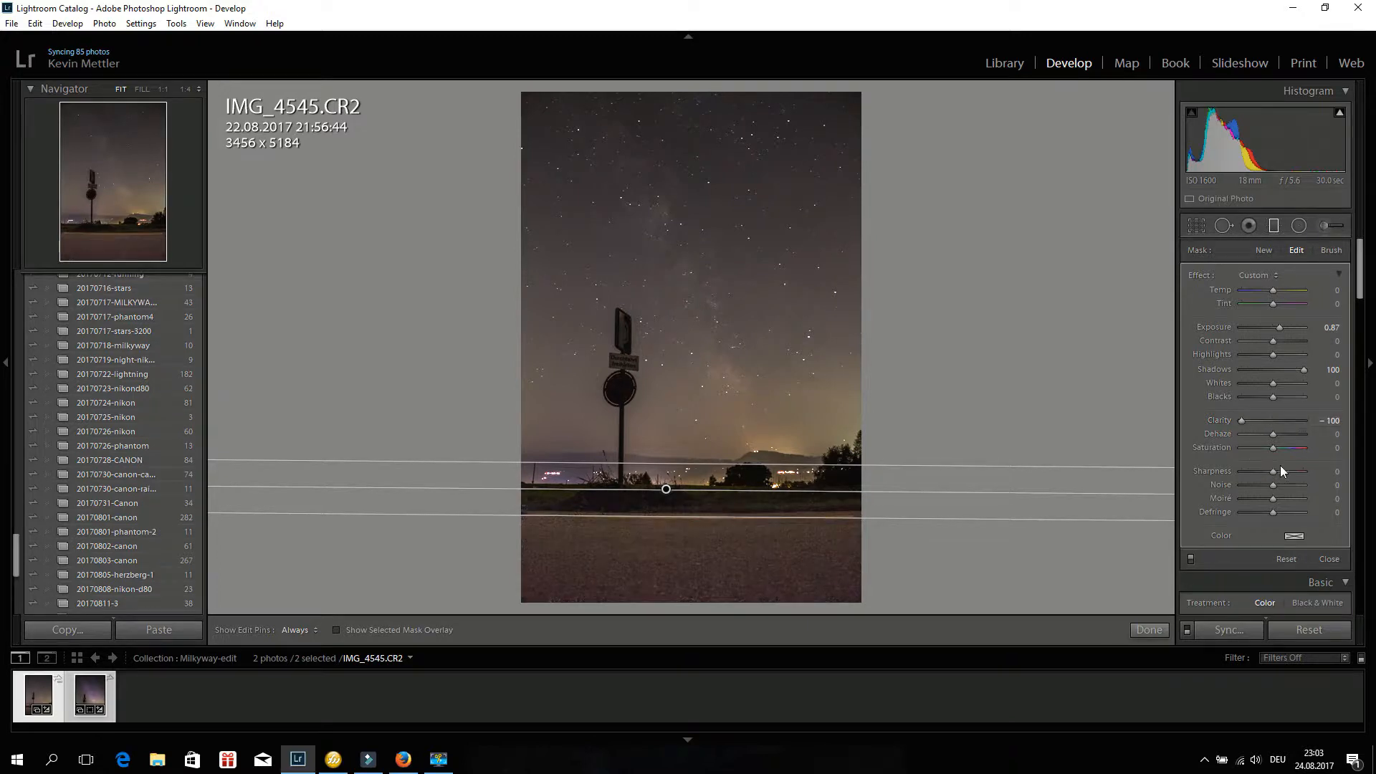
pyautogui.moveTo(1298, 471); pyautogui.dragTo(1199, 466)
# Set the filter's Contrast to 36 and Highlights to 45.
pyautogui.moveTo(1280, 341); pyautogui.dragTo(1281, 345)
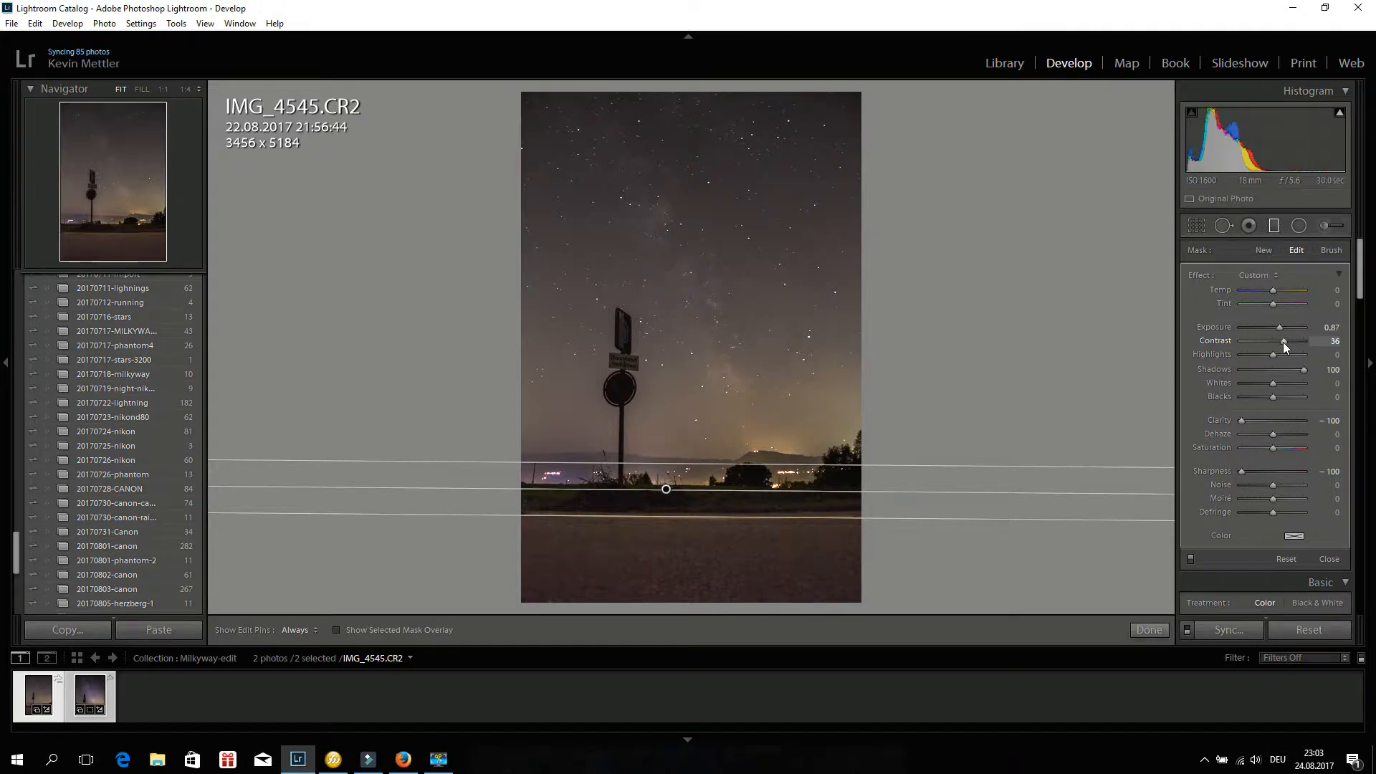
pyautogui.moveTo(1283, 342); pyautogui.dragTo(1330, 360)
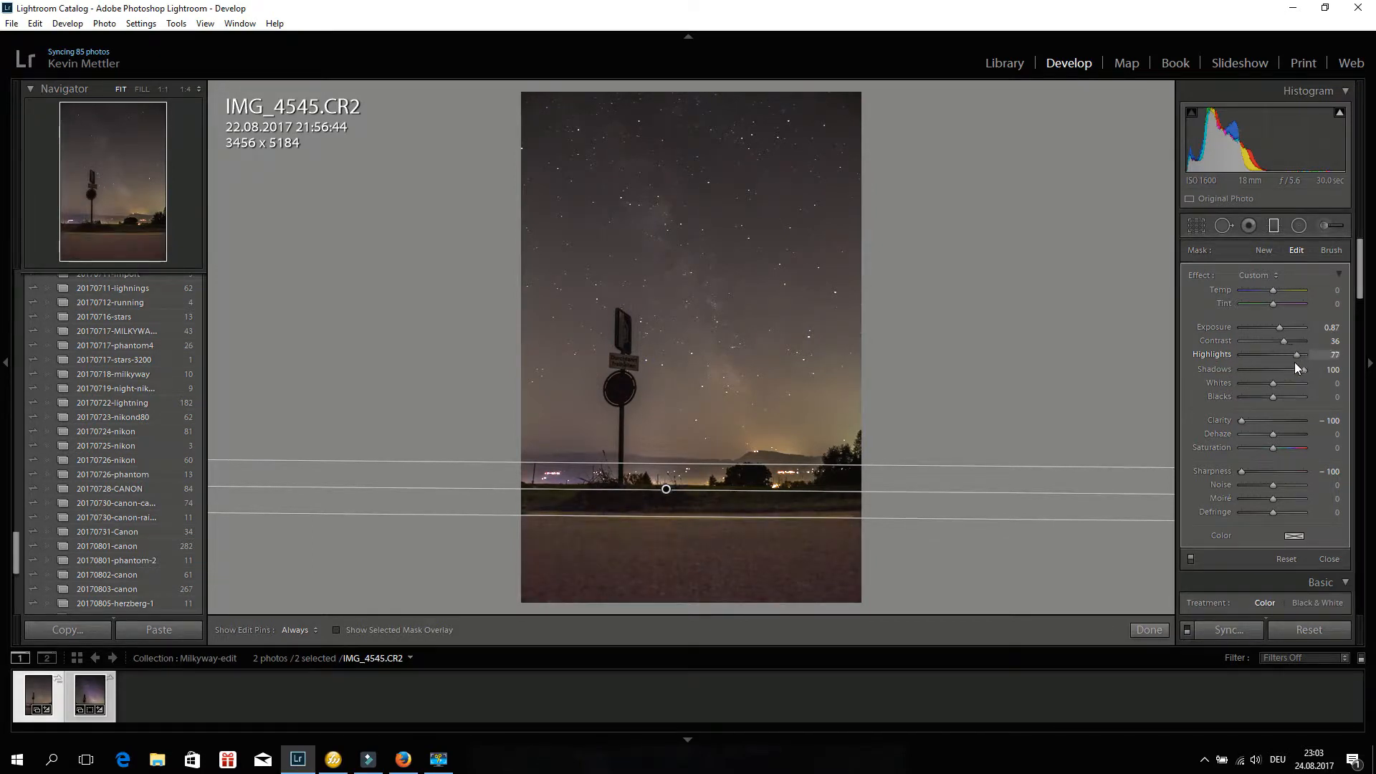
pyautogui.moveTo(1287, 362); pyautogui.dragTo(1286, 363)
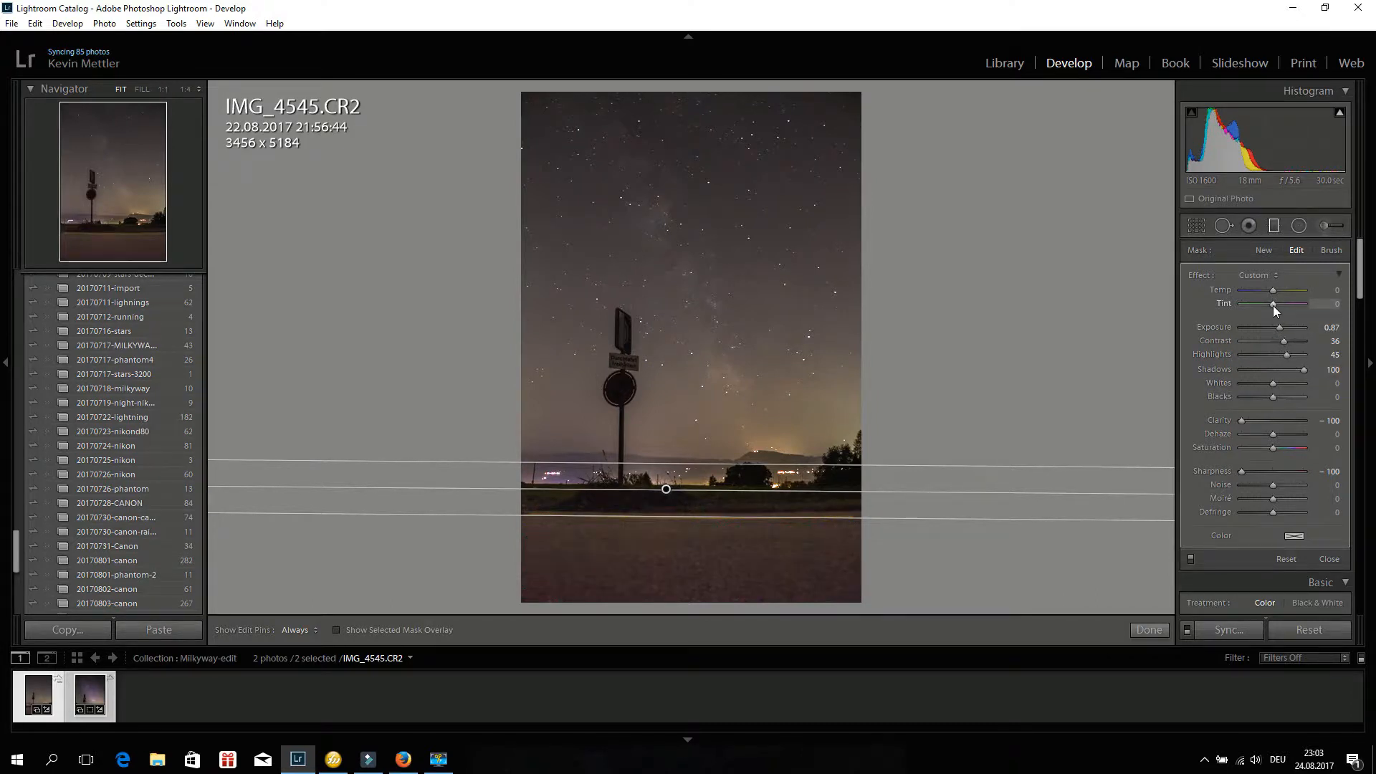
# Warm the filtered foreground with Temp 33 and Tint -43.
pyautogui.moveTo(1273, 306); pyautogui.dragTo(1268, 306)
pyautogui.moveTo(1260, 306); pyautogui.dragTo(1282, 291)
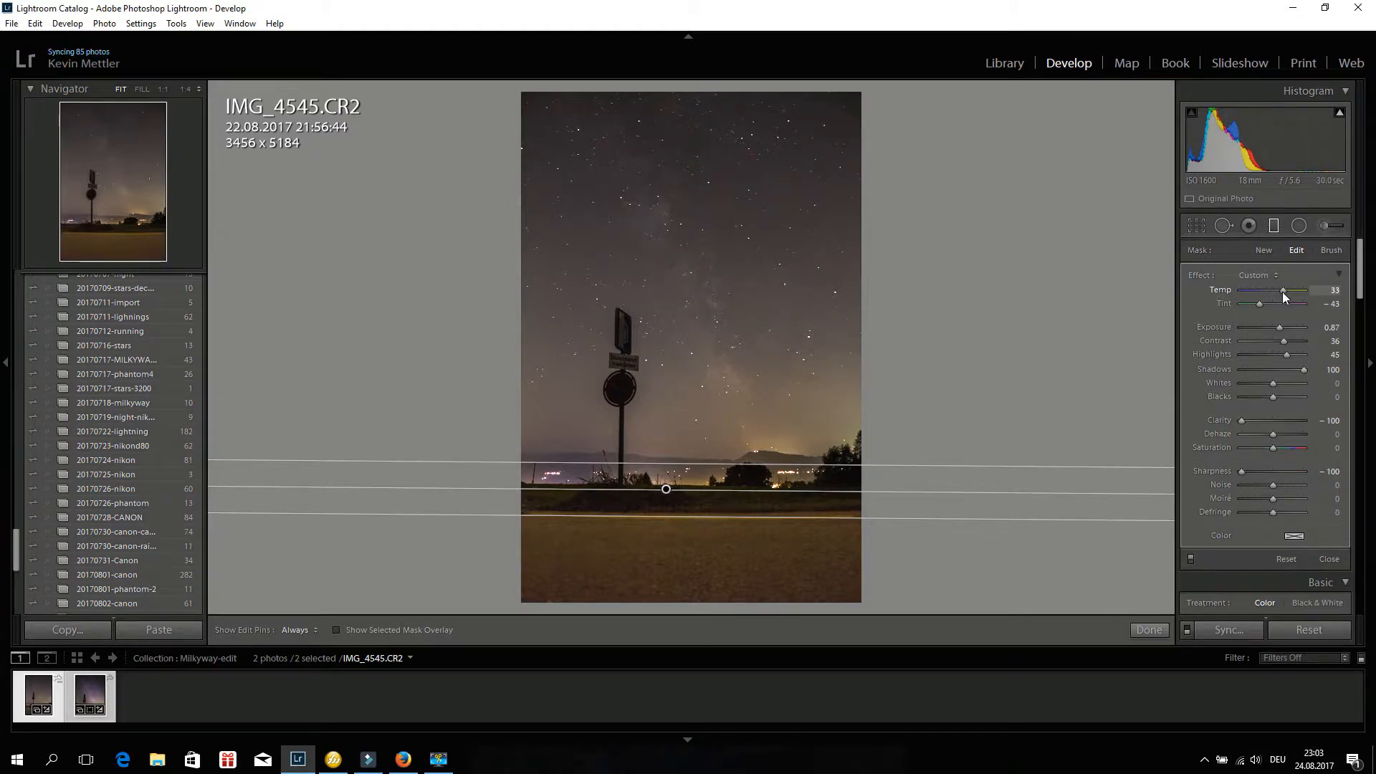
# Raise the graduated filter's Temp to 38 and shift the gradient slightly upward.
pyautogui.moveTo(1280, 292); pyautogui.dragTo(1283, 291)
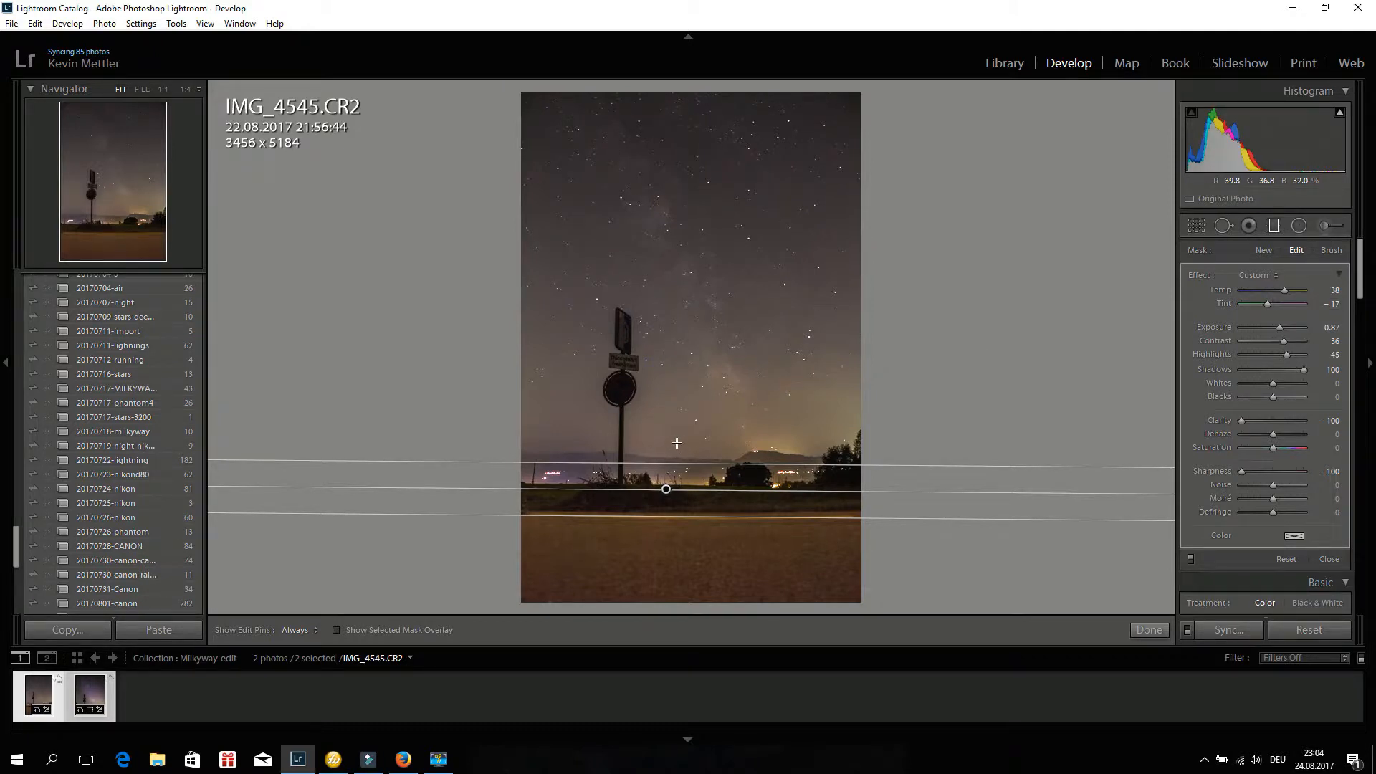
pyautogui.moveTo(676, 443)
pyautogui.mouseDown()
pyautogui.moveTo(663, 482)
pyautogui.moveTo(676, 494)
pyautogui.moveTo(677, 457)
pyautogui.mouseUp()
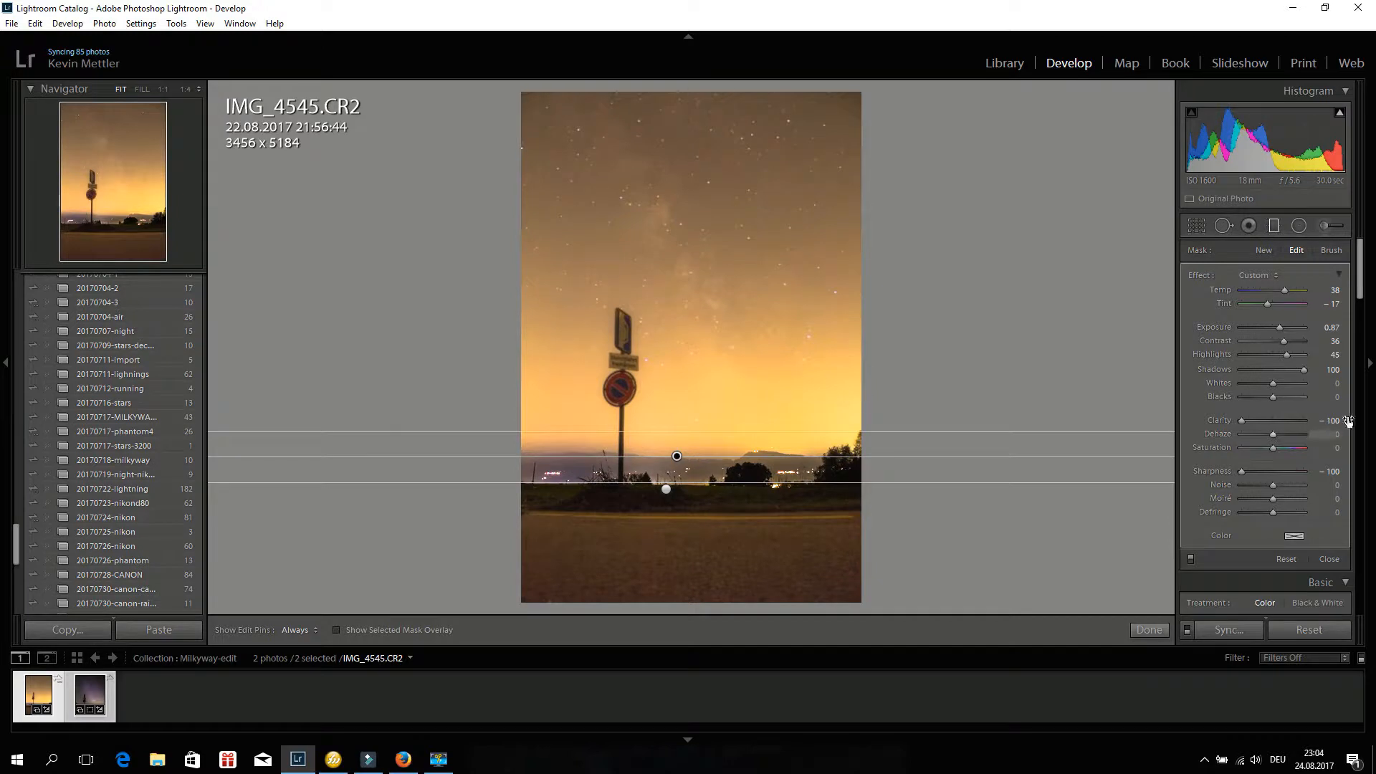
# Reset the graduated filter's Temp, Tint and Exposure to 0.
pyautogui.click(1334, 290)
pyautogui.write('0')
pyautogui.press('Tab')
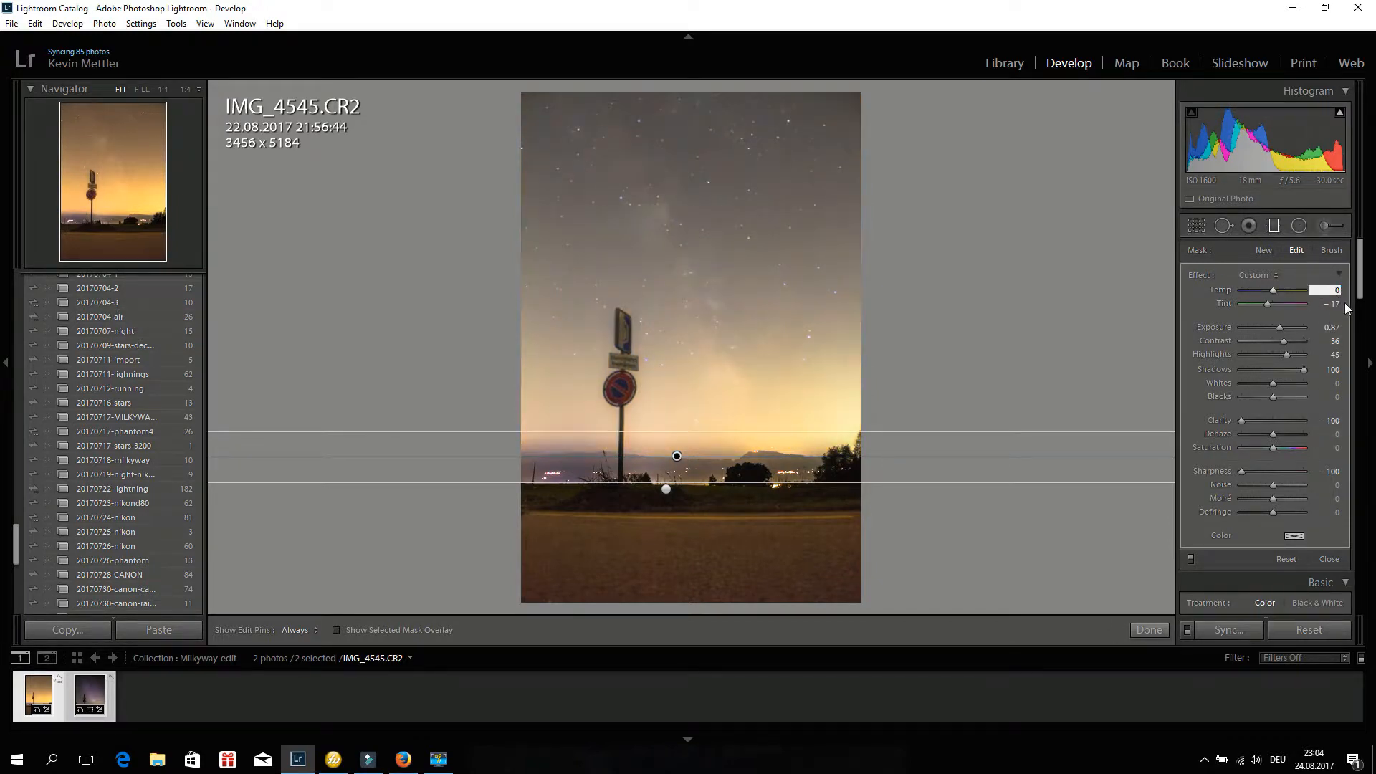
pyautogui.write('0')
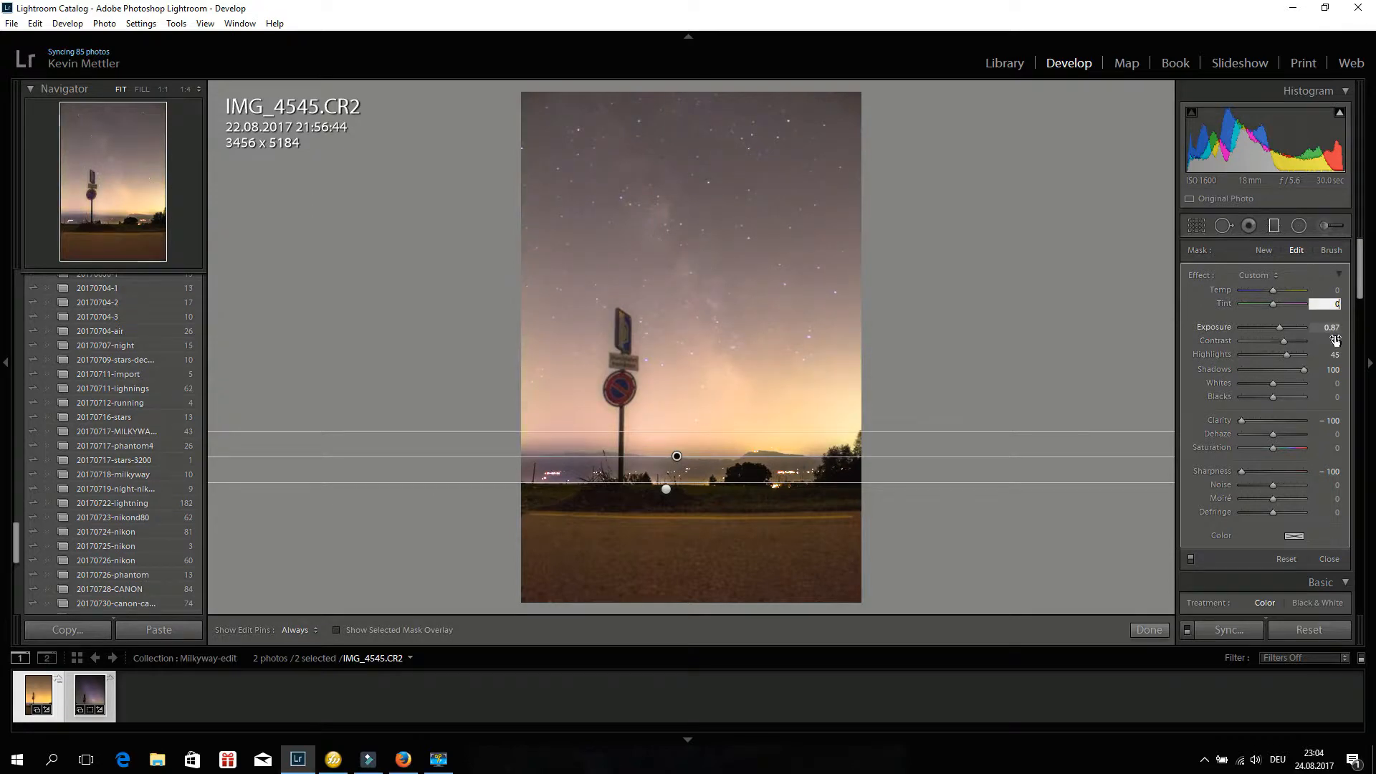
pyautogui.press('Tab')
pyautogui.write('0')
pyautogui.press('Tab')
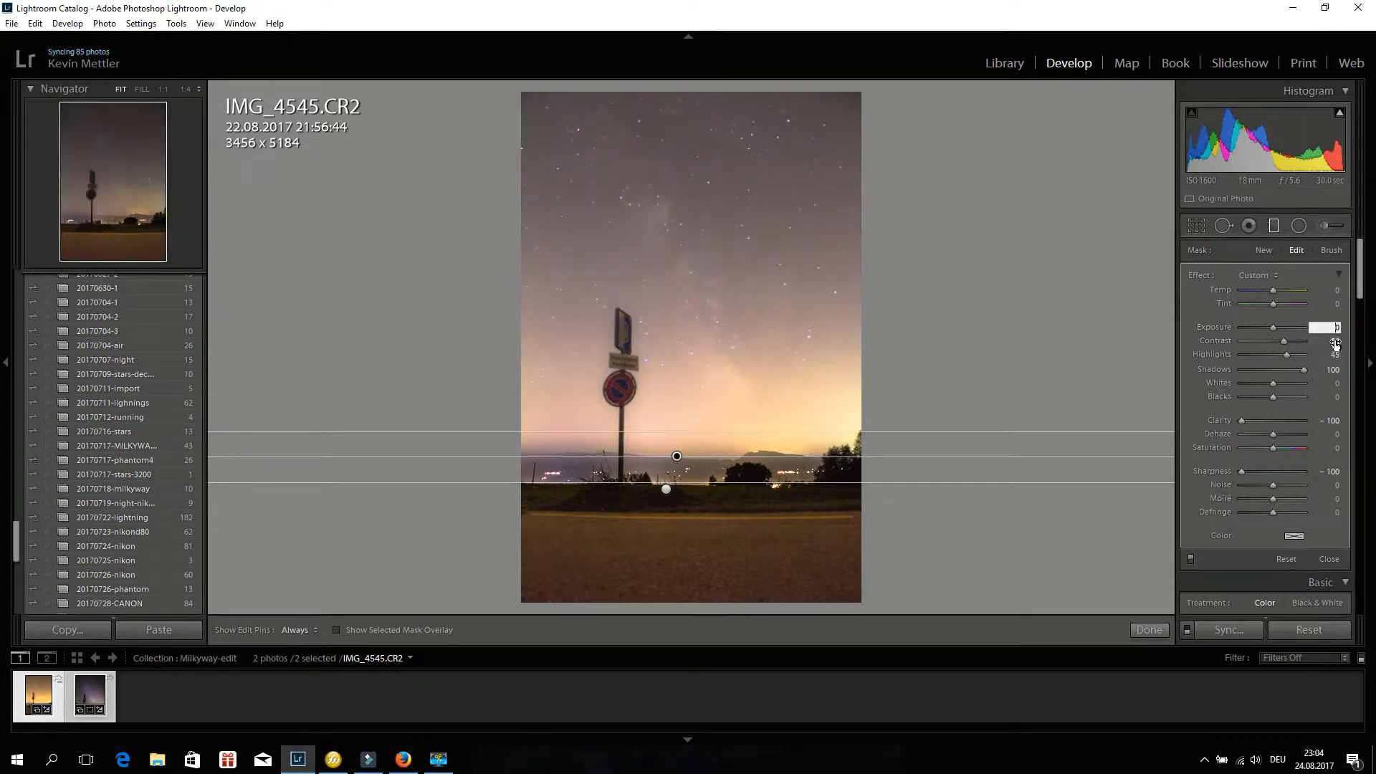
# Set the graduated filter's Contrast, Highlights and Shadows to 0.
pyautogui.write('0')
pyautogui.press('Tab')
pyautogui.write('0')
pyautogui.press('Tab')
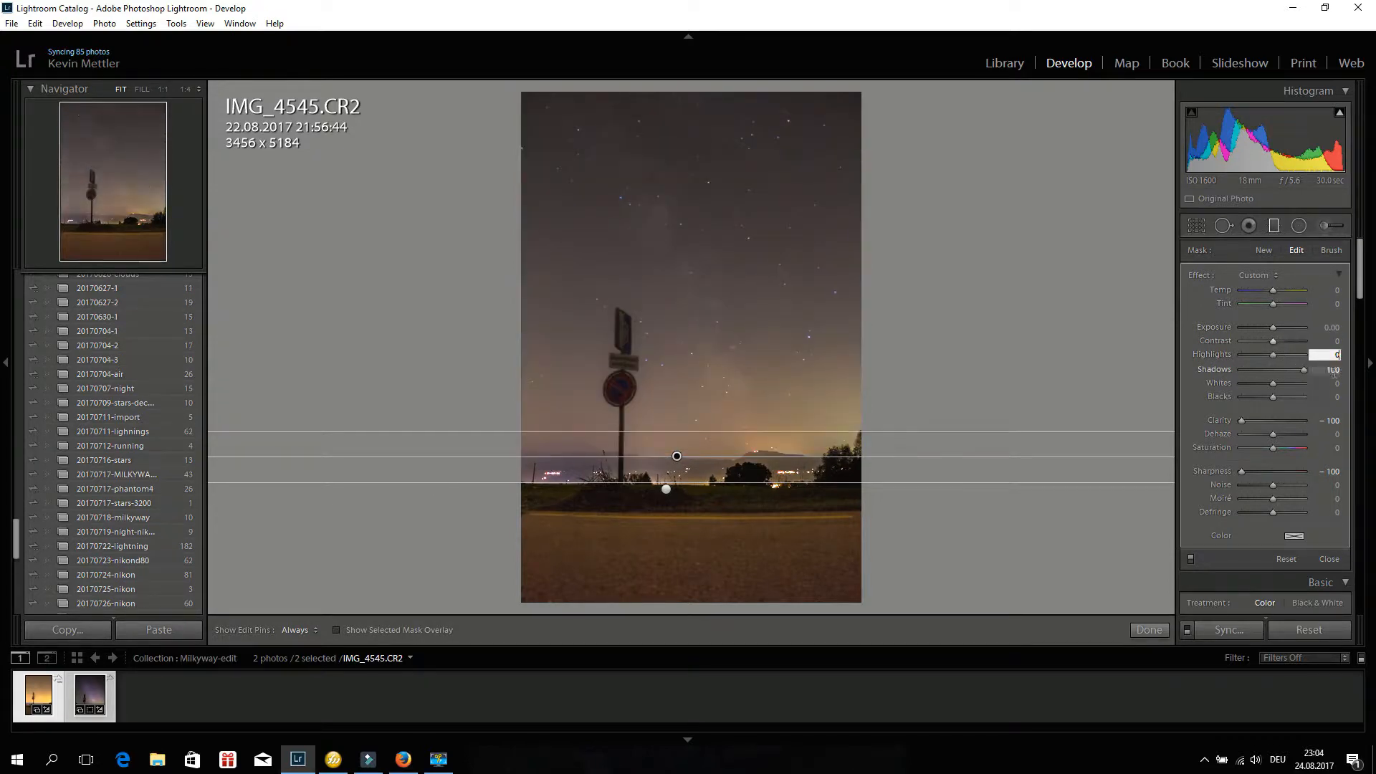
pyautogui.write('0')
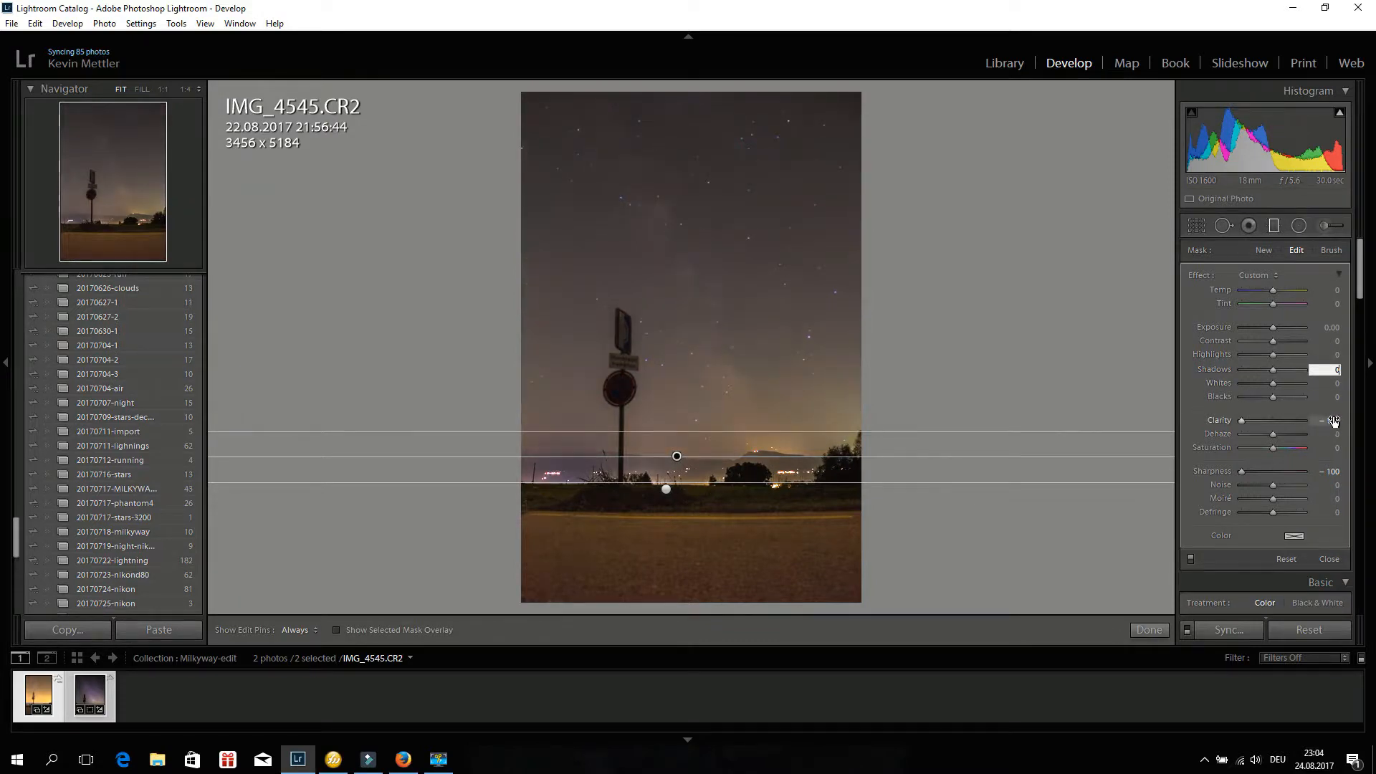
# Set the graduated filter's Clarity and Sharpness to 0.
pyautogui.click(1332, 422)
pyautogui.write('0')
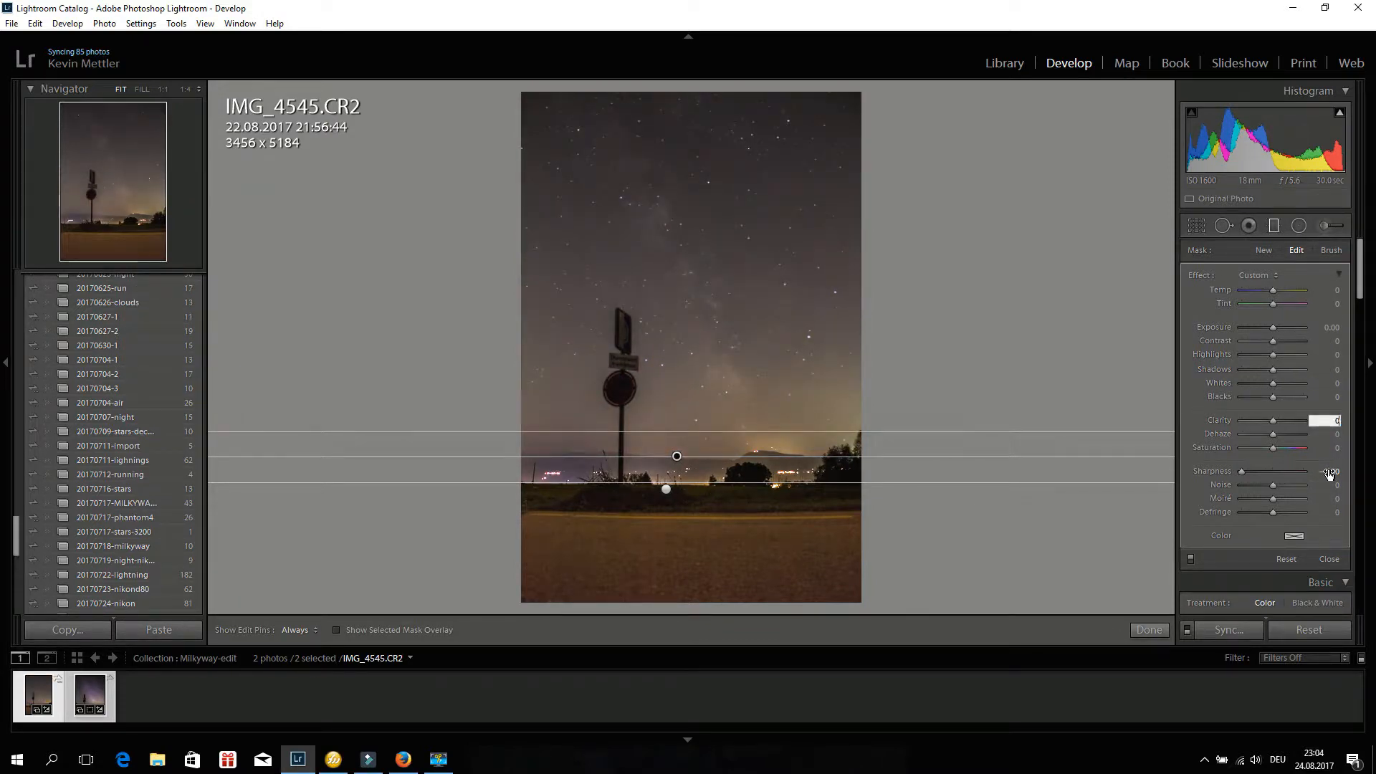
pyautogui.click(1327, 473)
pyautogui.write('0')
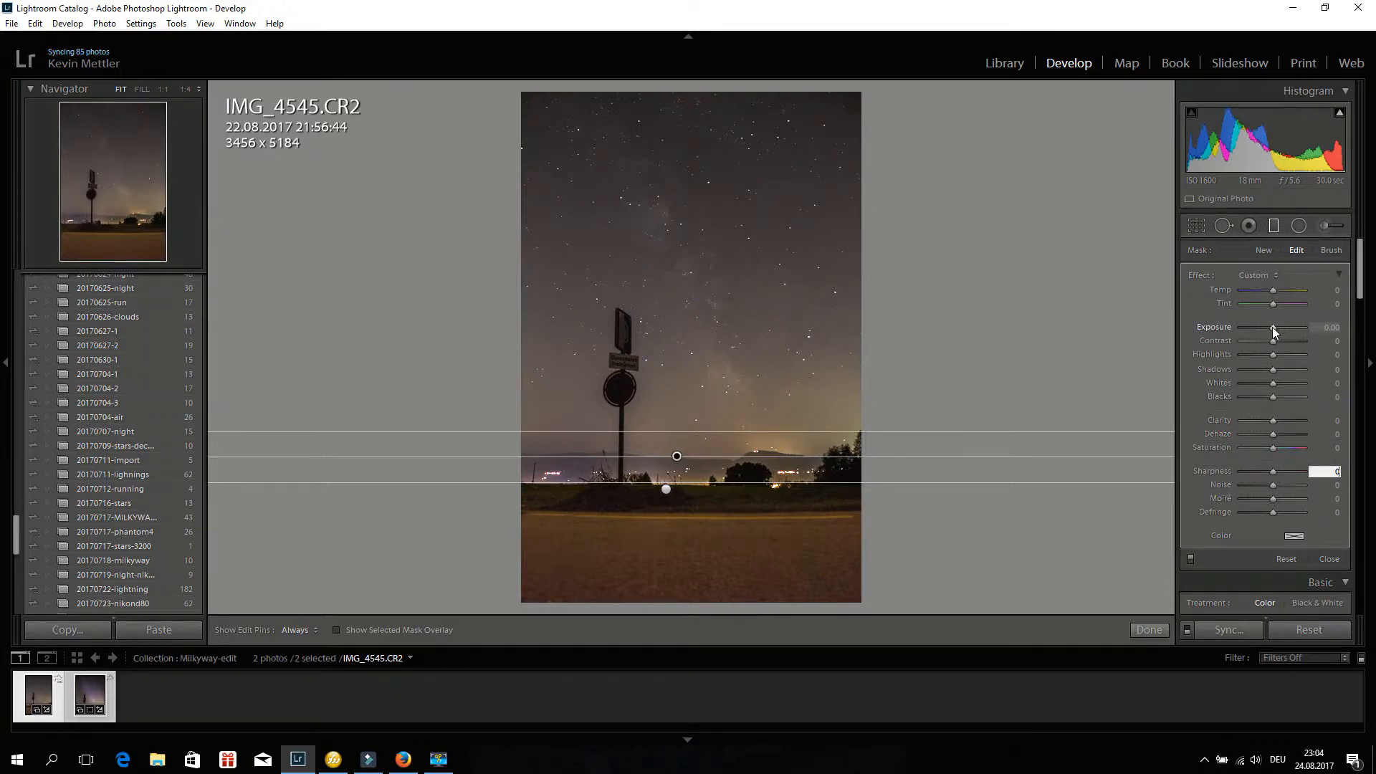
# Set the graduated filter's Clarity to 86, leaving Exposure at 0.
pyautogui.moveTo(1271, 327); pyautogui.dragTo(1277, 328)
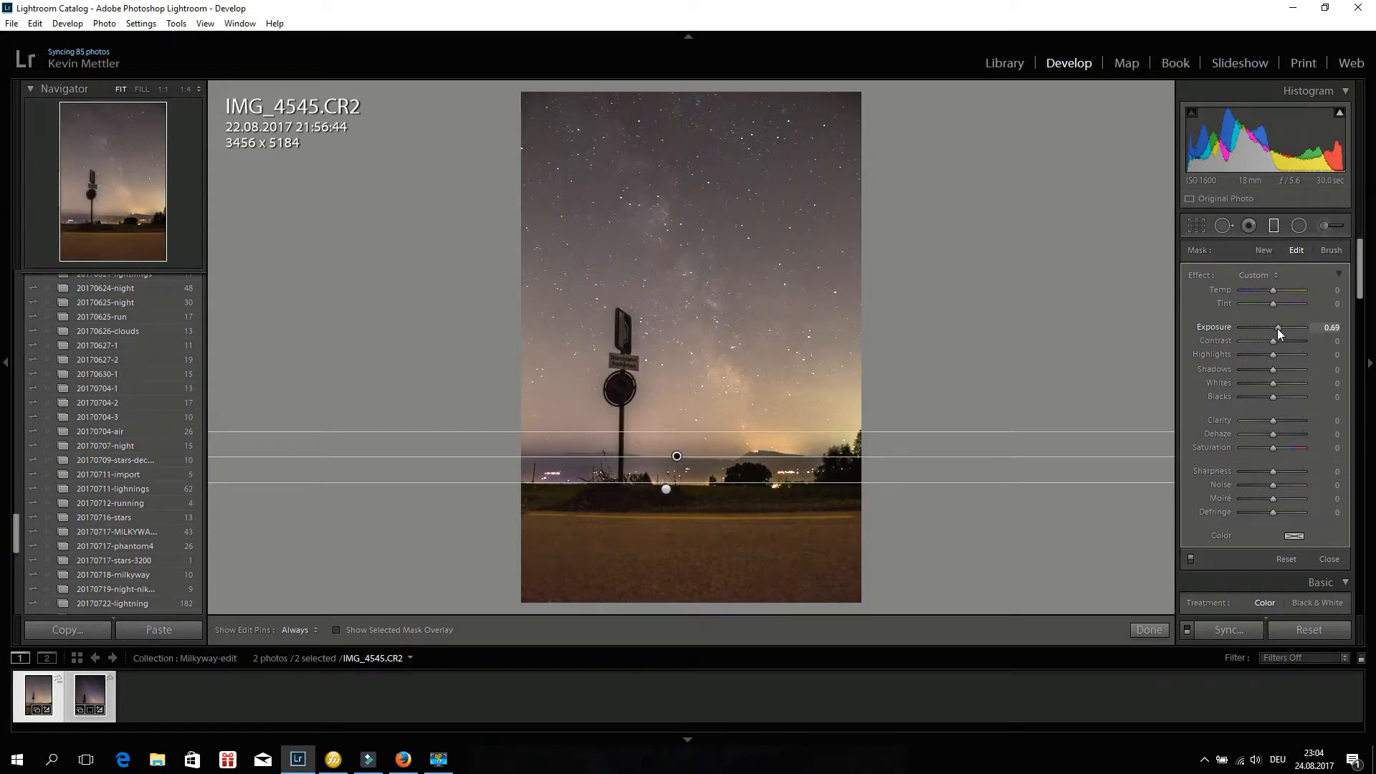
pyautogui.moveTo(1274, 328); pyautogui.dragTo(1271, 329)
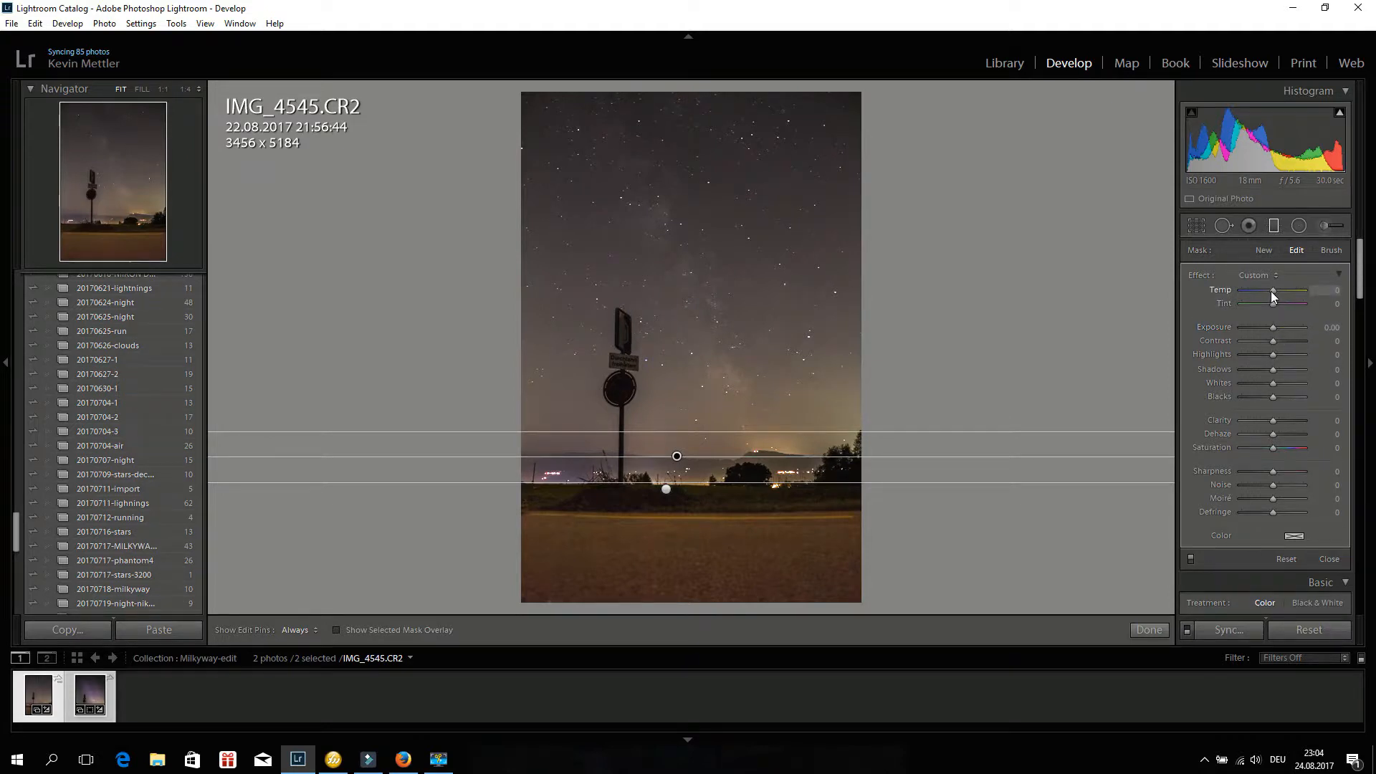
pyautogui.moveTo(1272, 421); pyautogui.dragTo(1283, 420)
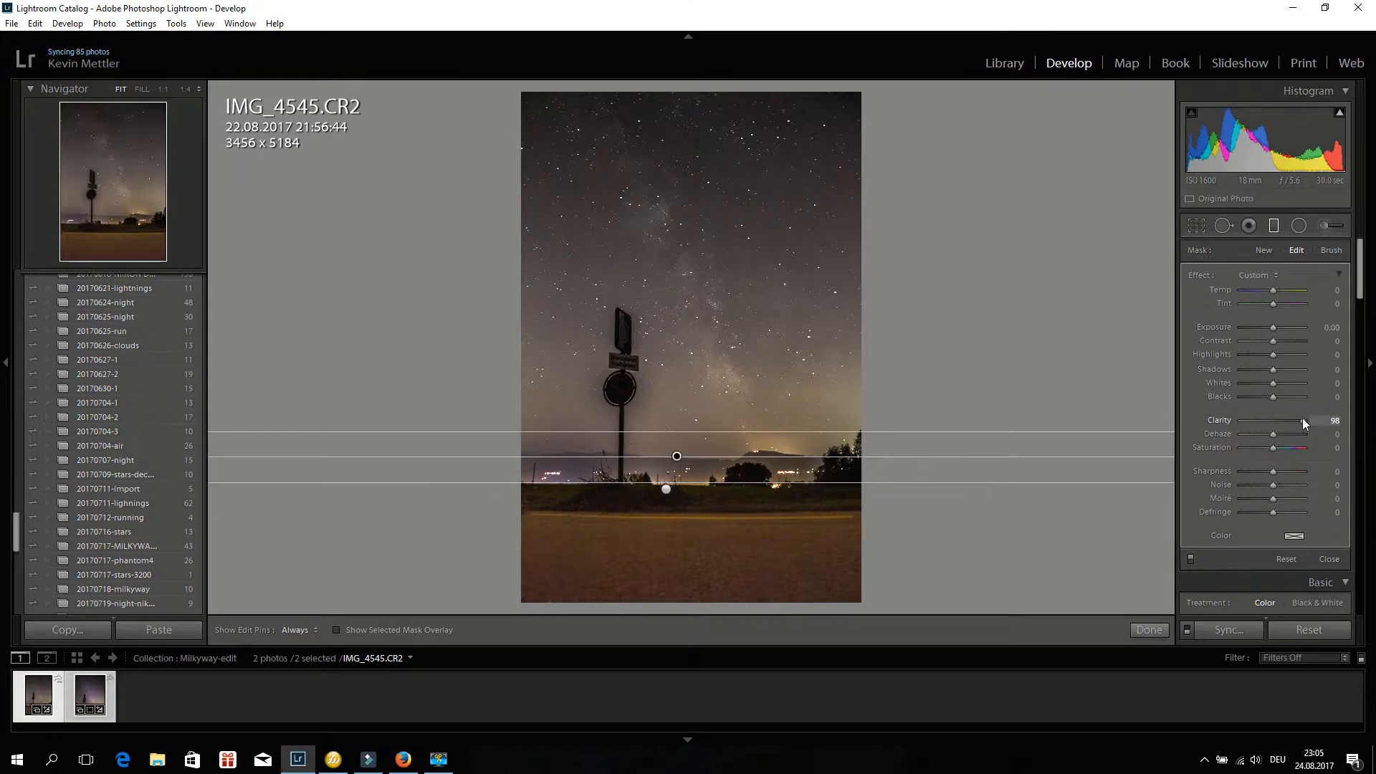
pyautogui.moveTo(1302, 420); pyautogui.dragTo(1291, 418)
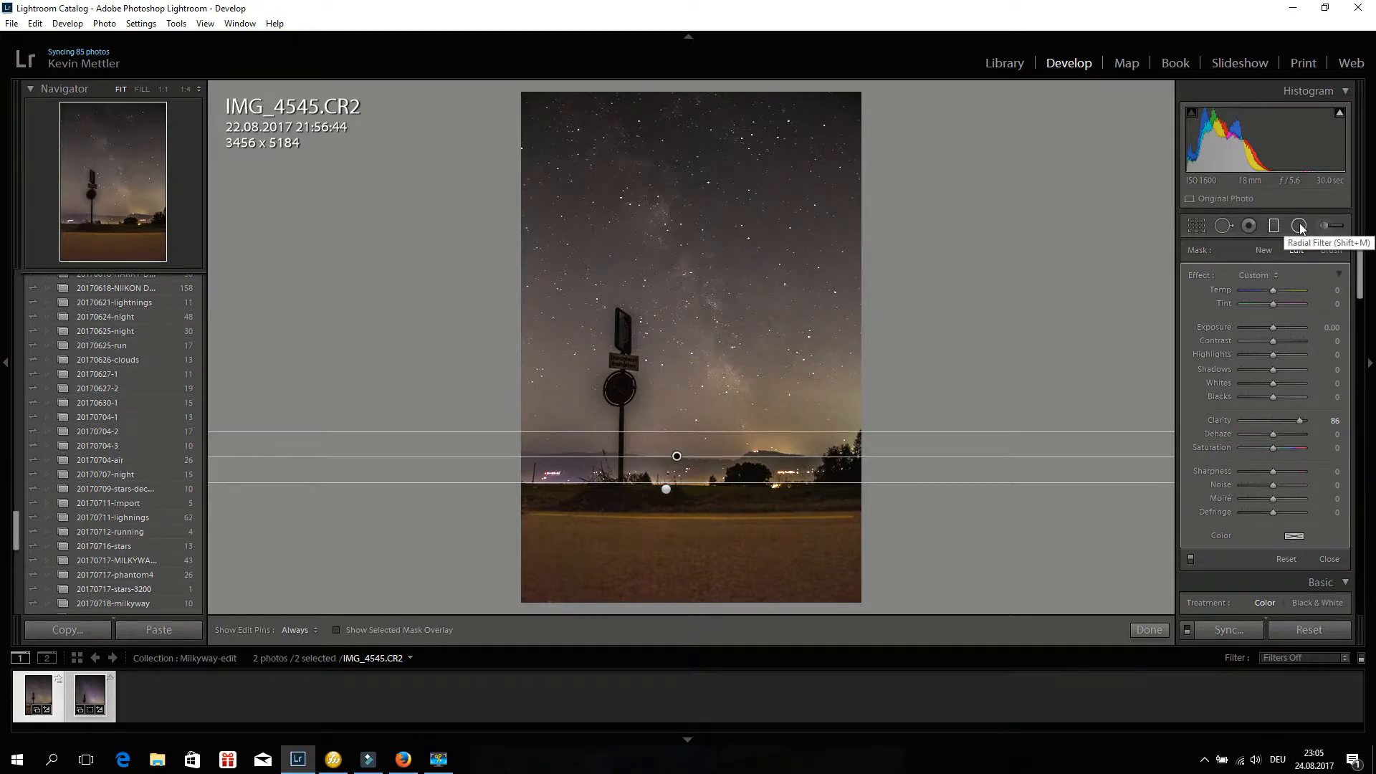
# Draw a radial filter around the Milky Way band, rotating it diagonally and repositioning its center.
pyautogui.hotkey('shift', 'm')
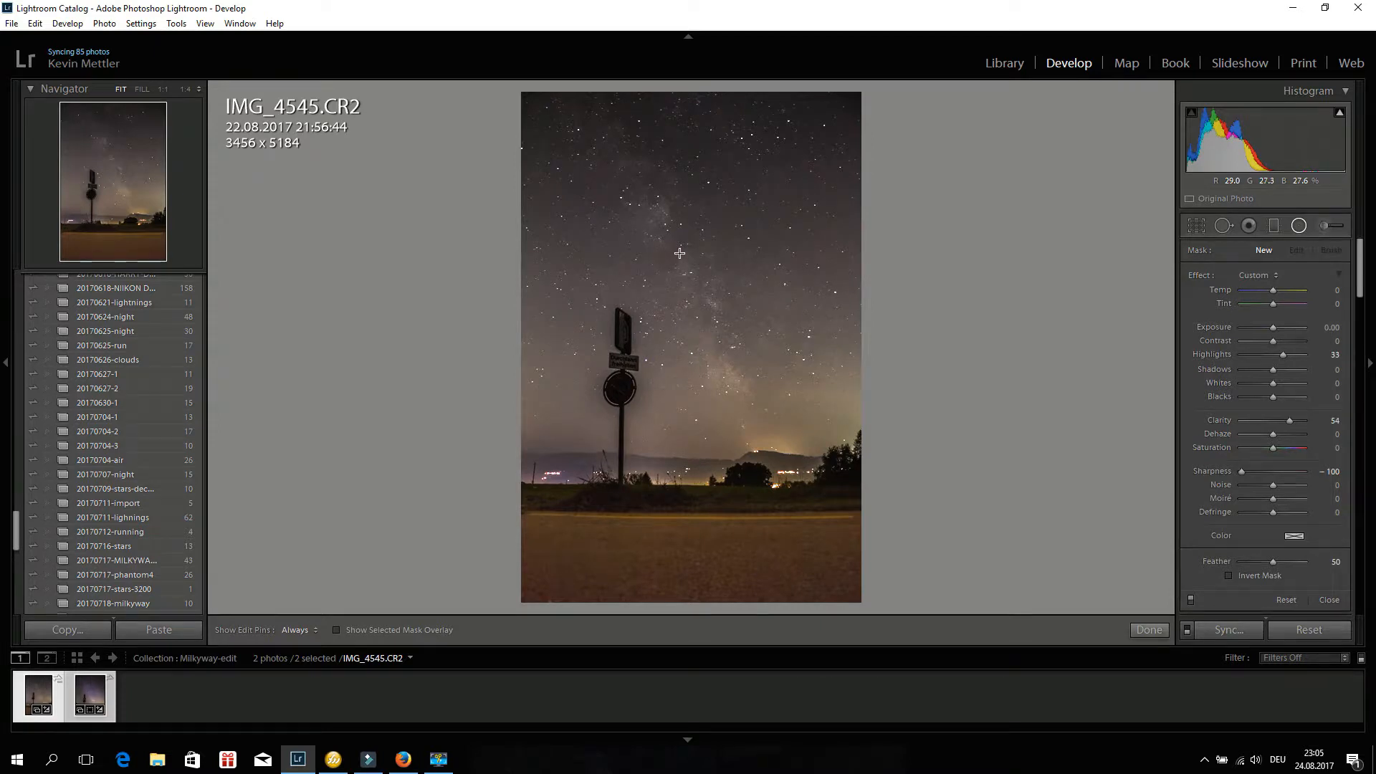
pyautogui.moveTo(679, 253); pyautogui.dragTo(781, 550)
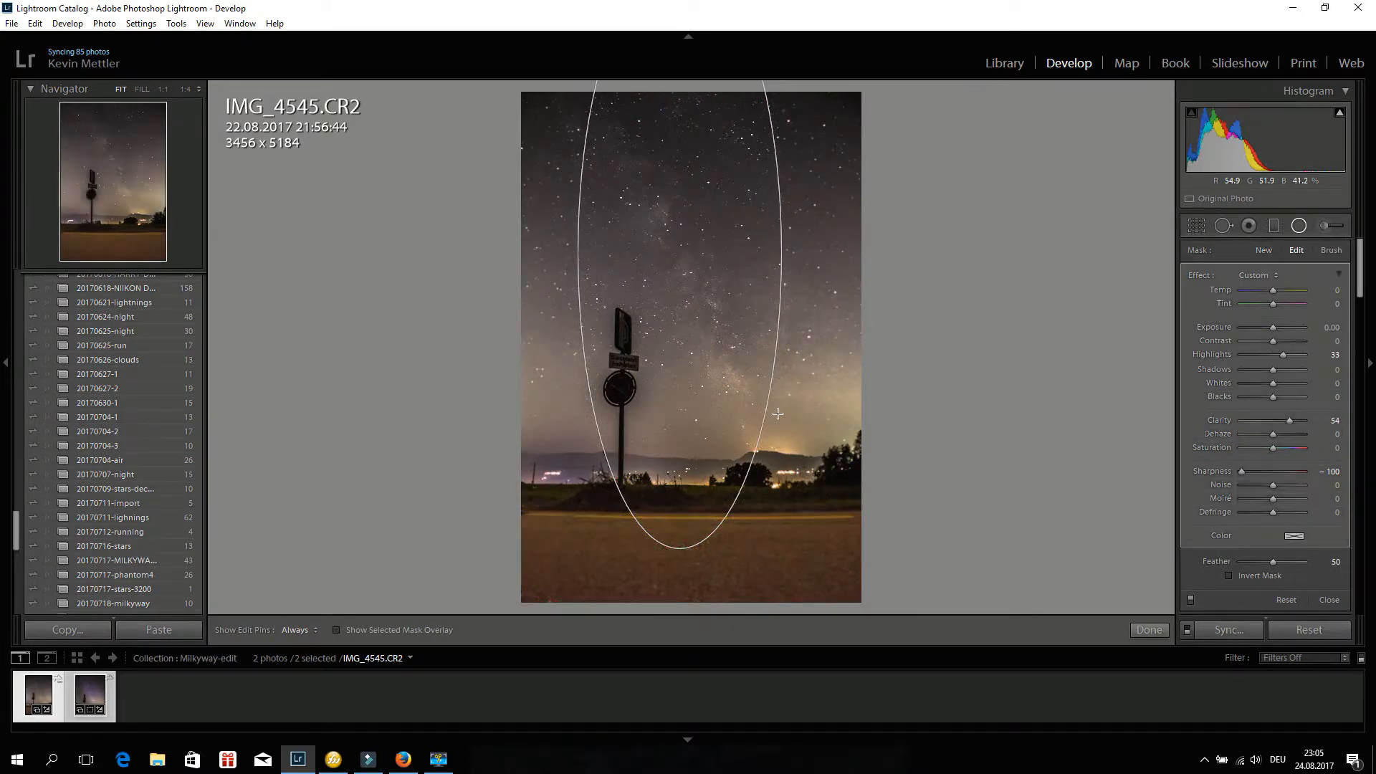
pyautogui.moveTo(787, 420); pyautogui.dragTo(835, 343)
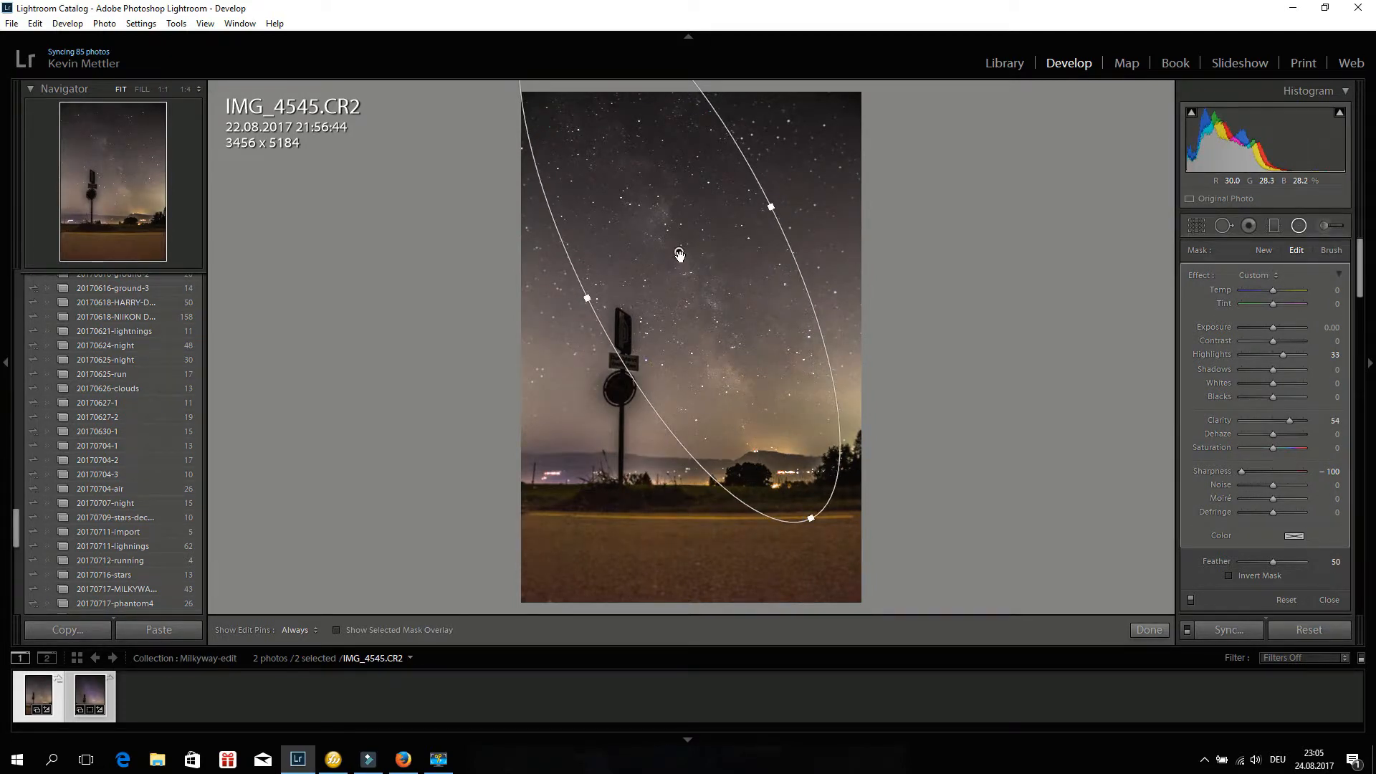
pyautogui.moveTo(679, 255); pyautogui.dragTo(689, 241)
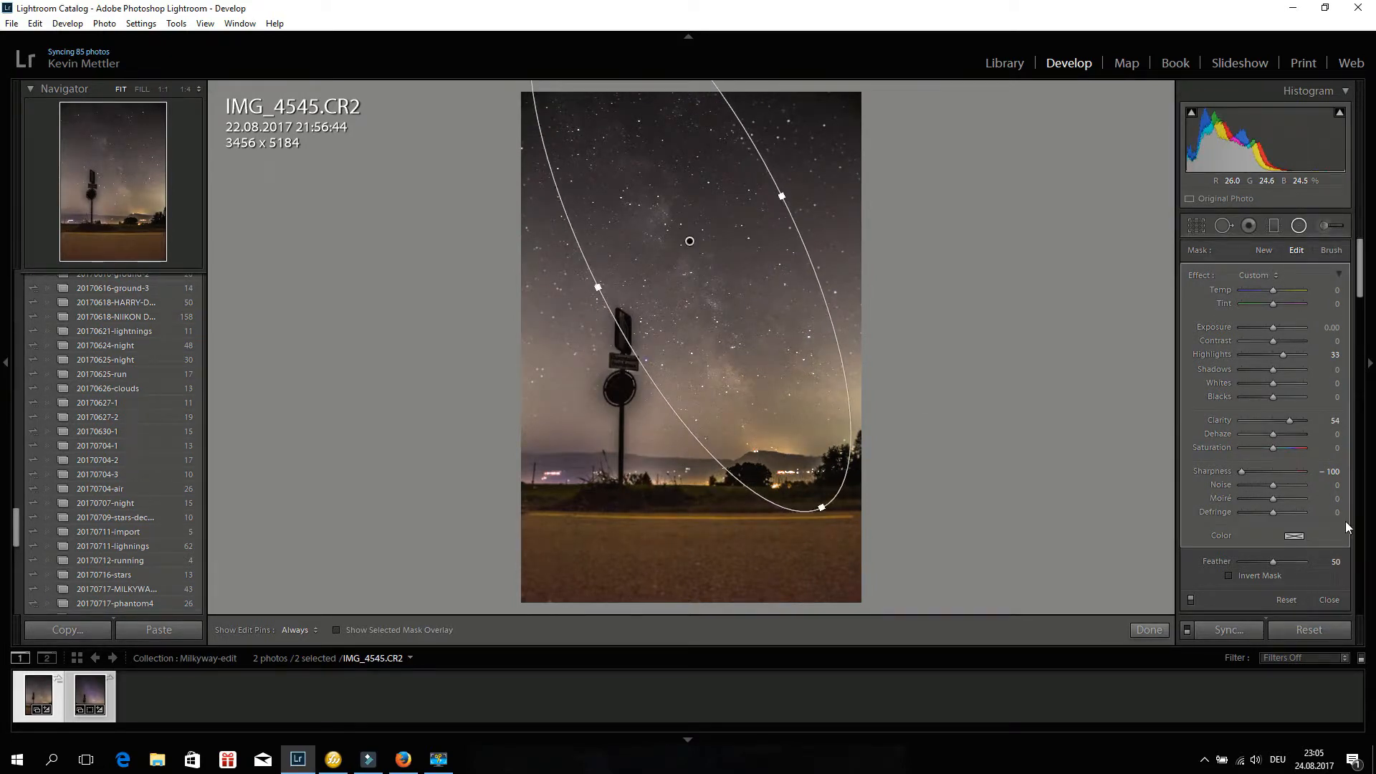
# Invert the radial mask and set its Sharpness, Clarity and Highlights to 100.
pyautogui.click(1228, 575)
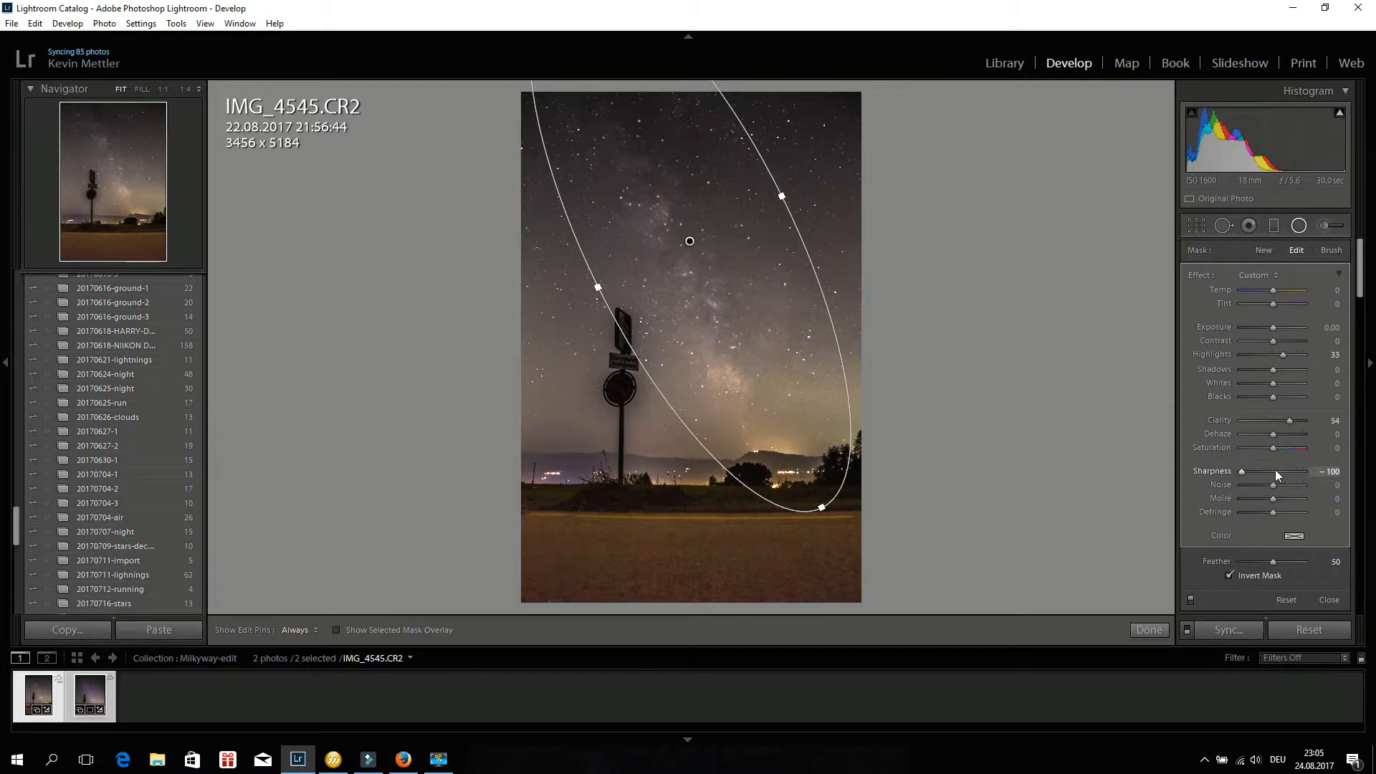
pyautogui.moveTo(1244, 470); pyautogui.dragTo(1326, 472)
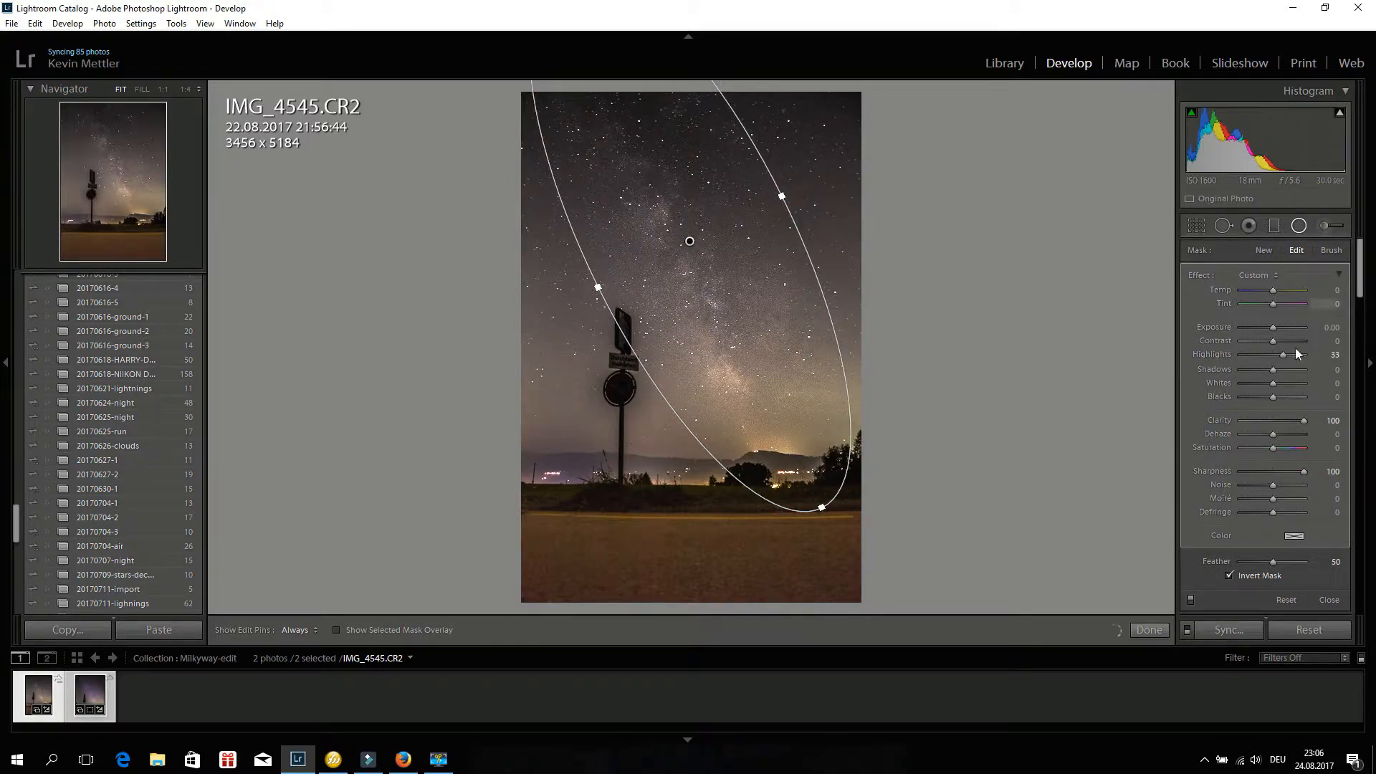
pyautogui.moveTo(1283, 354); pyautogui.dragTo(1304, 354)
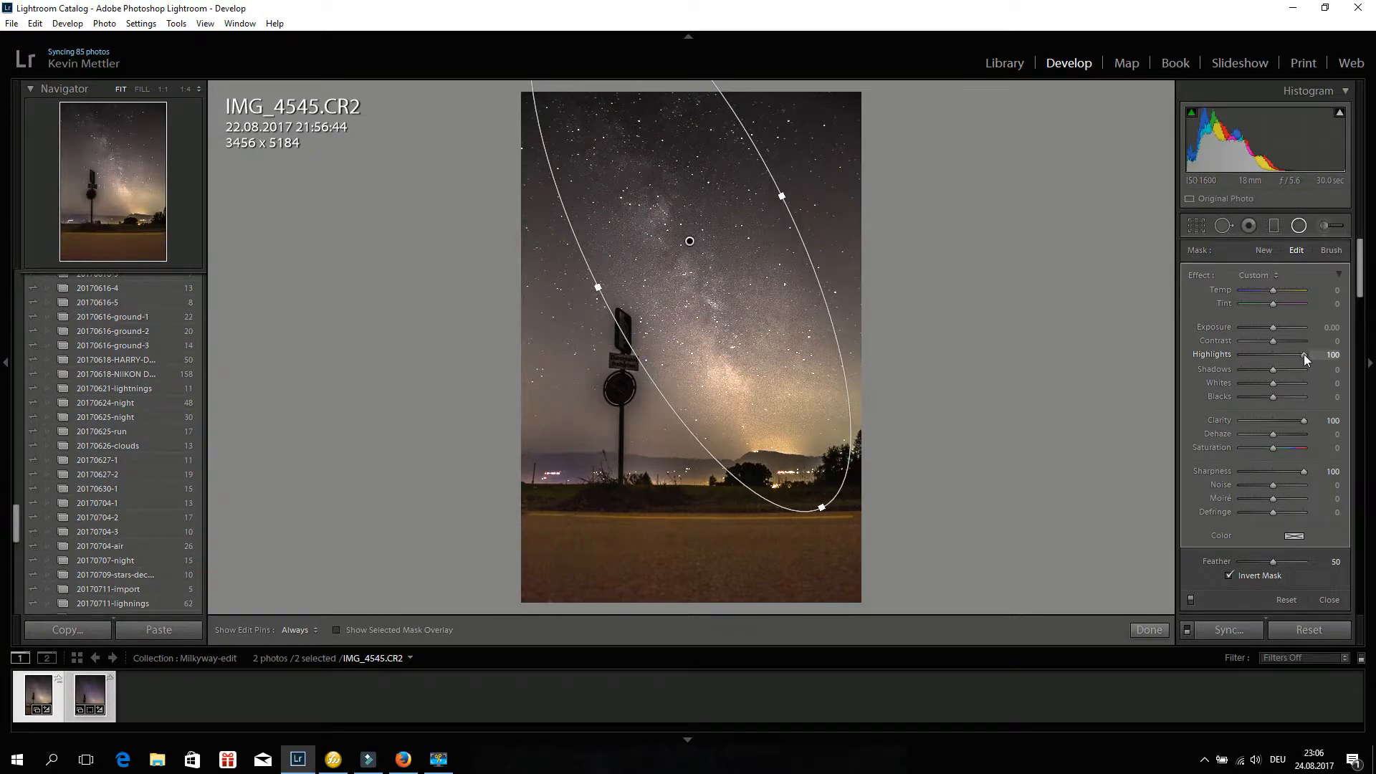
pyautogui.moveTo(1294, 354); pyautogui.dragTo(1304, 354)
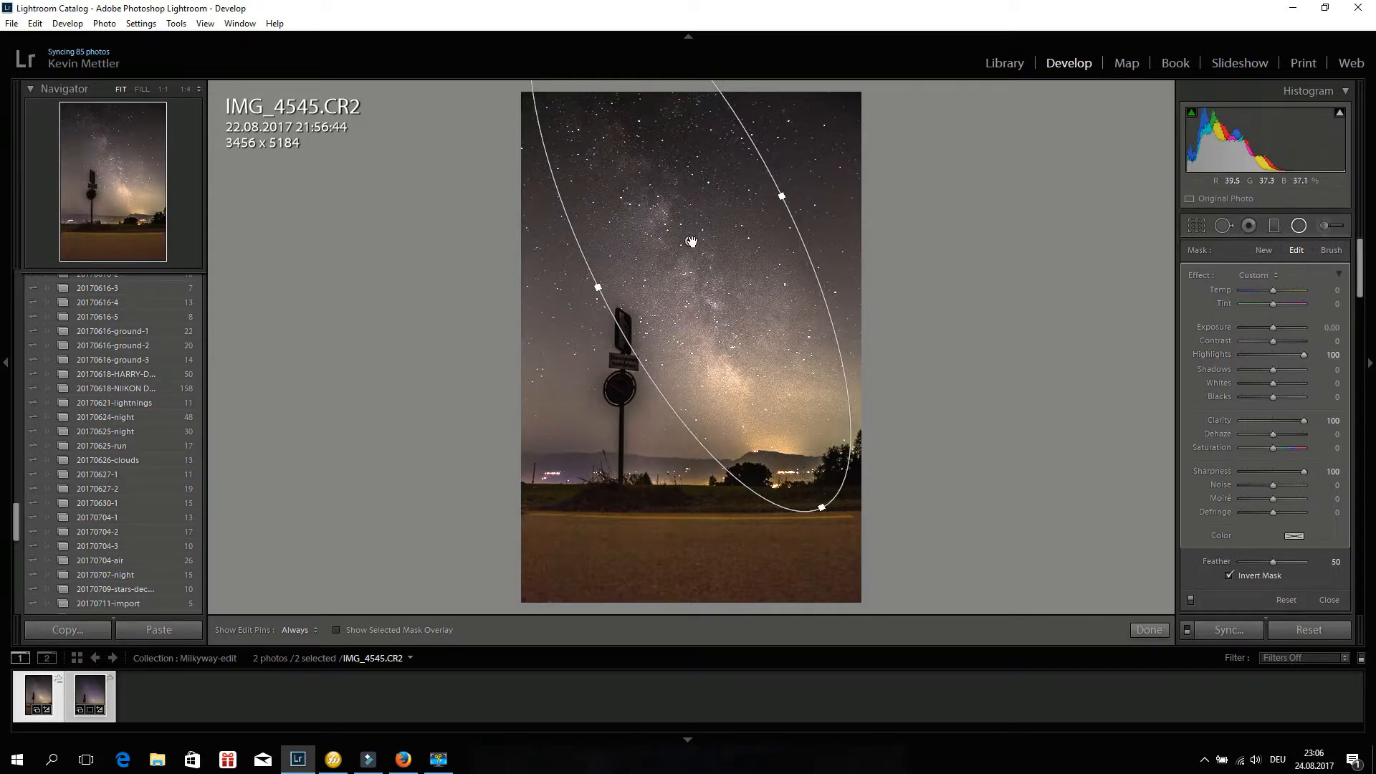
# Move the radial filter upward along the Milky Way.
pyautogui.moveTo(692, 241); pyautogui.dragTo(657, 176)
pyautogui.moveTo(657, 176)
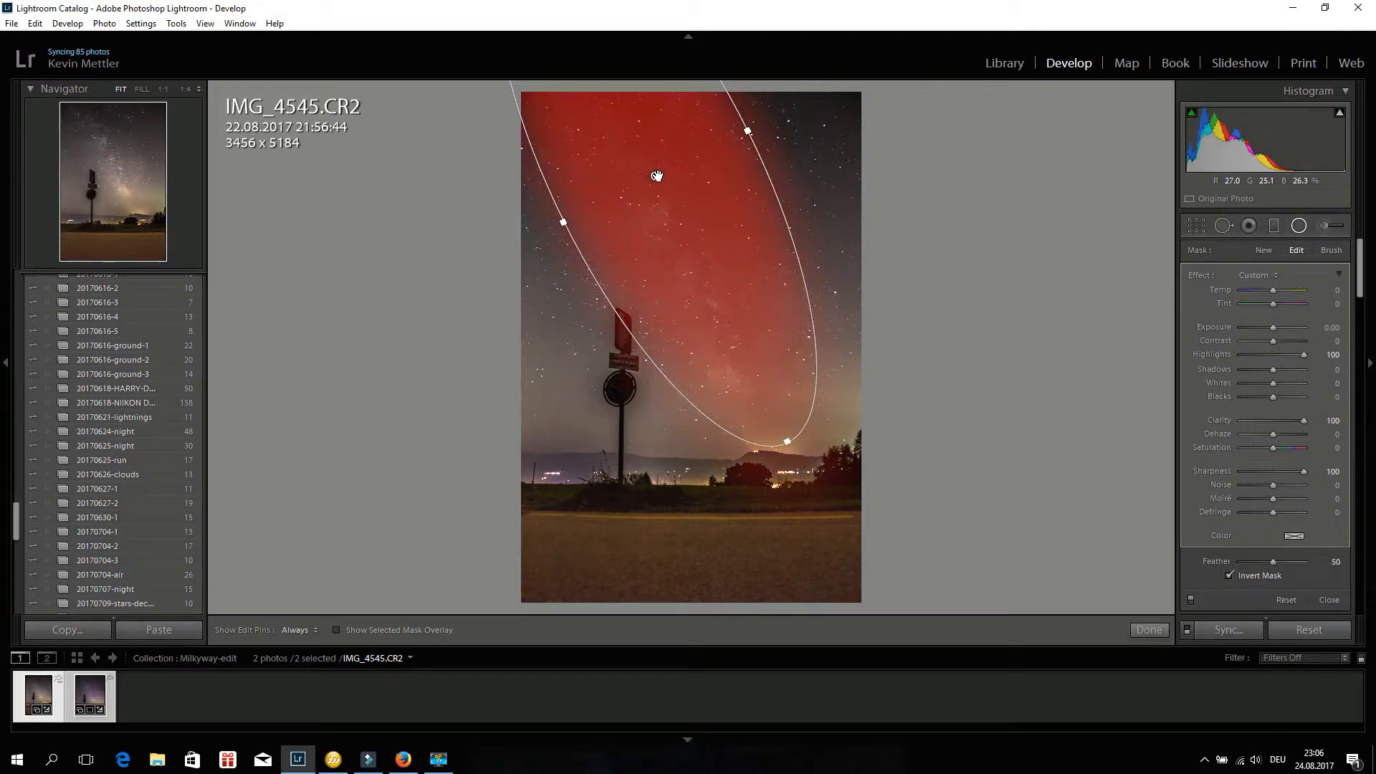
pyautogui.moveTo(654, 179); pyautogui.dragTo(652, 171)
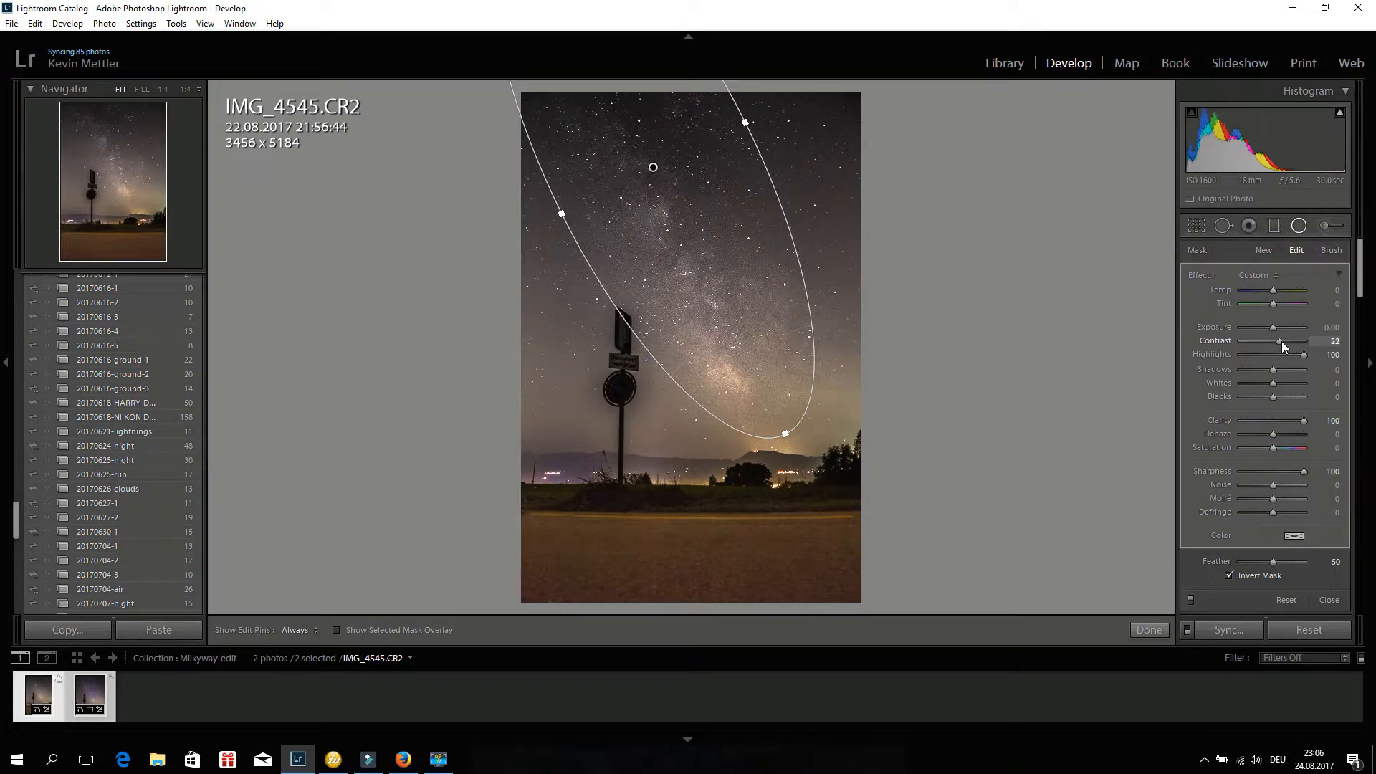
# Set the radial filter's Contrast to 13 and Feather to 82.
pyautogui.moveTo(1282, 342); pyautogui.dragTo(1278, 342)
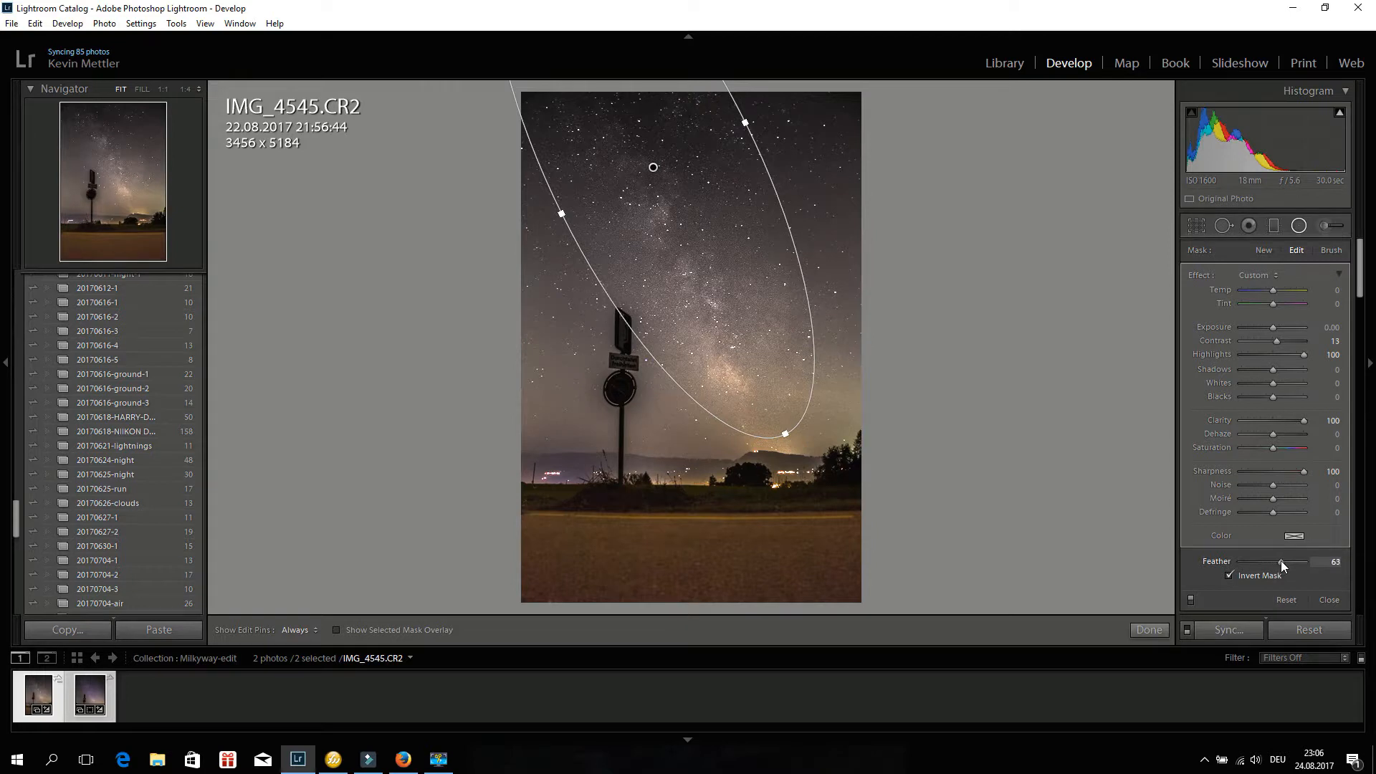
pyautogui.moveTo(1283, 560); pyautogui.dragTo(1294, 563)
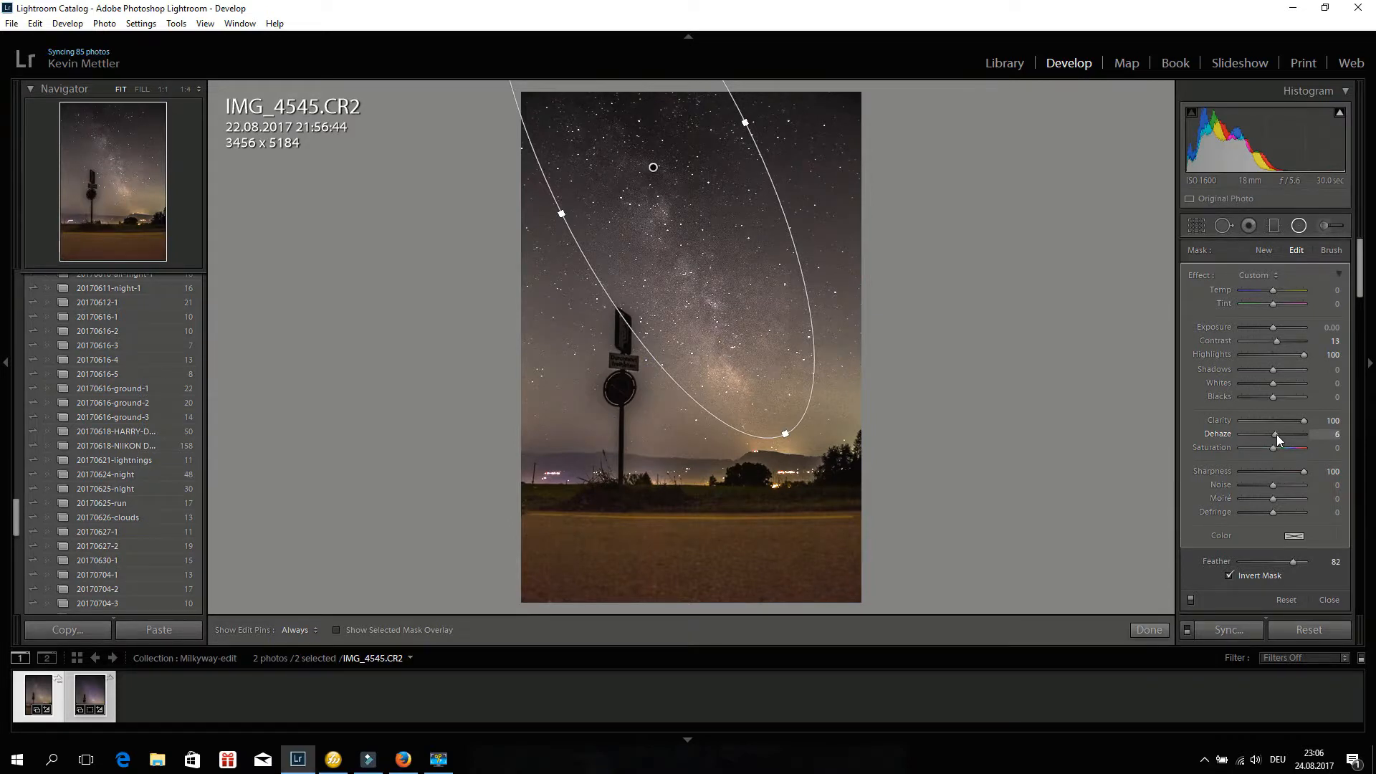
# Set the radial filter's Dehaze to 15 and Temp to -10.
pyautogui.moveTo(1275, 434); pyautogui.dragTo(1280, 432)
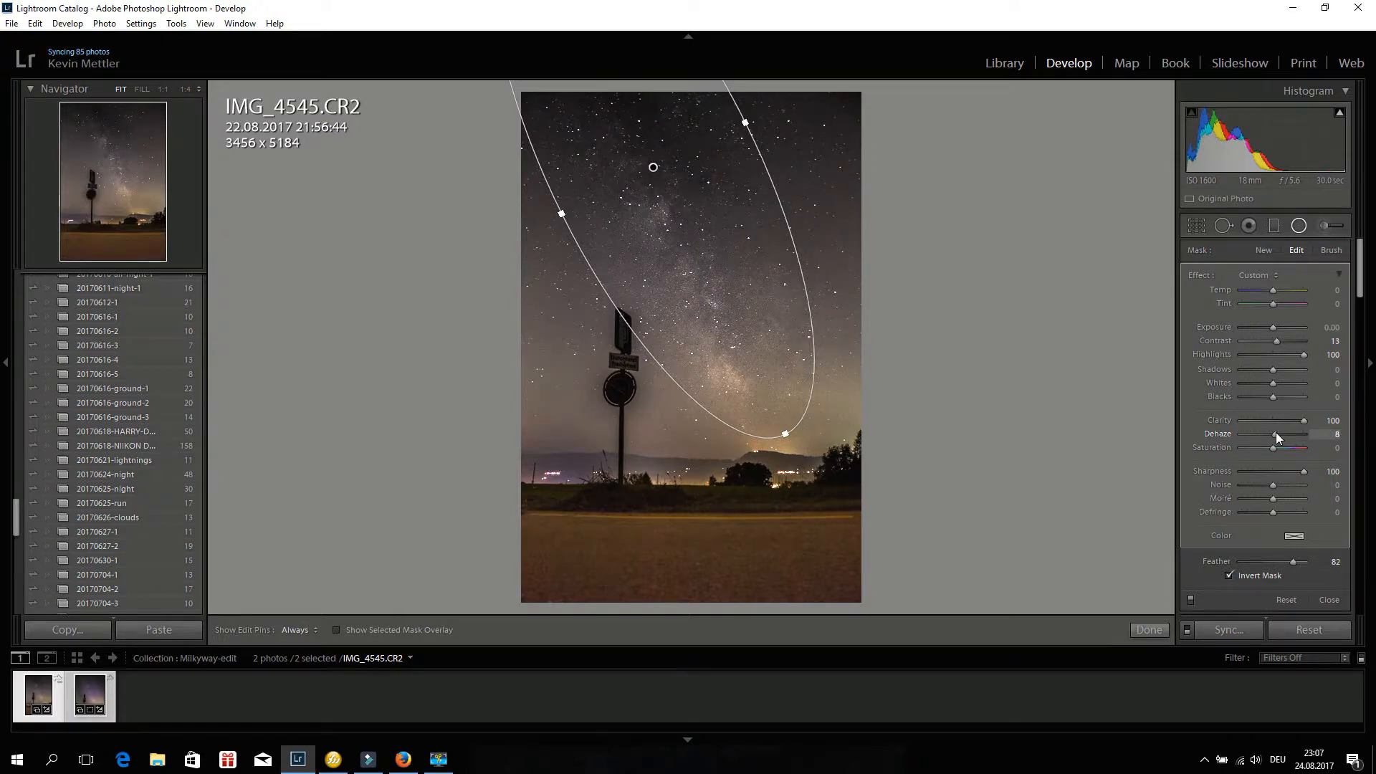
pyautogui.moveTo(1276, 433); pyautogui.dragTo(1275, 433)
pyautogui.moveTo(1275, 434); pyautogui.dragTo(1278, 434)
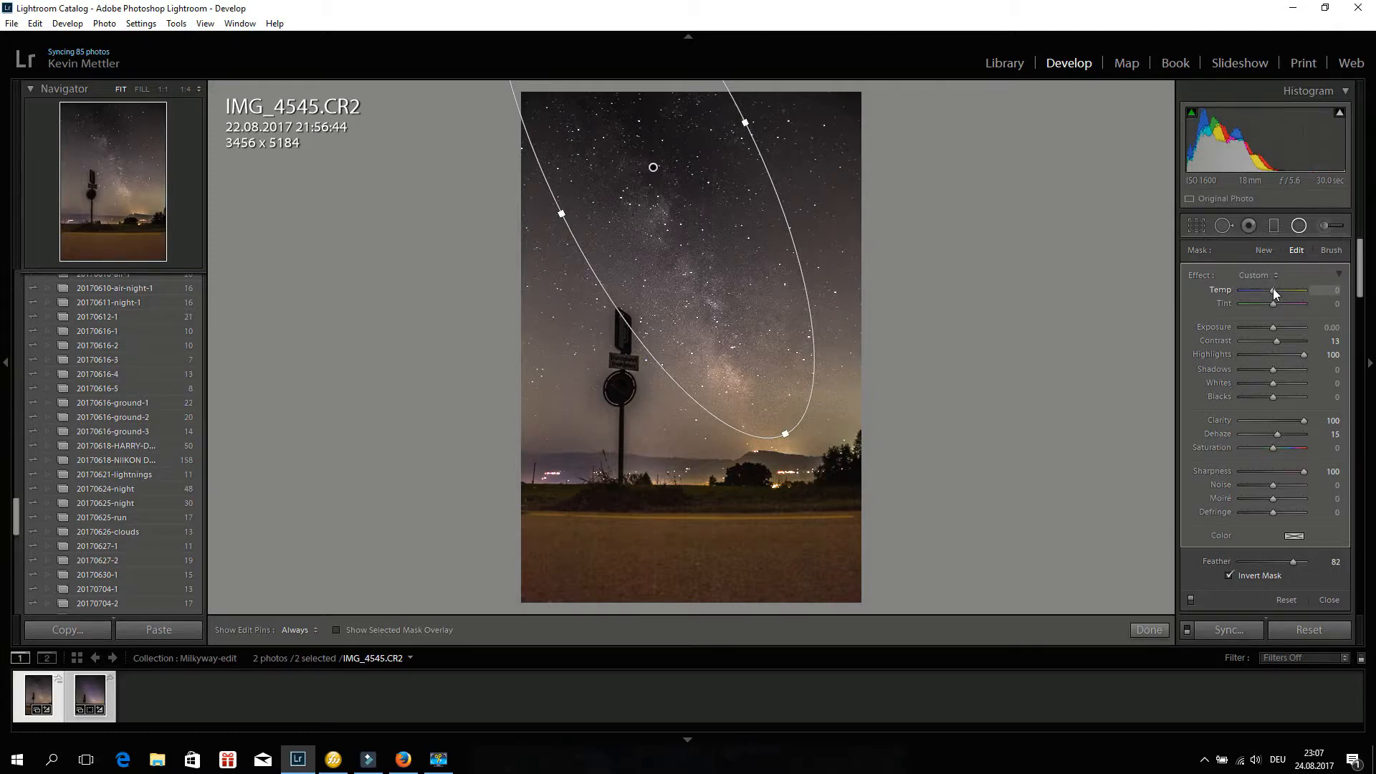
pyautogui.moveTo(1272, 290); pyautogui.dragTo(1269, 290)
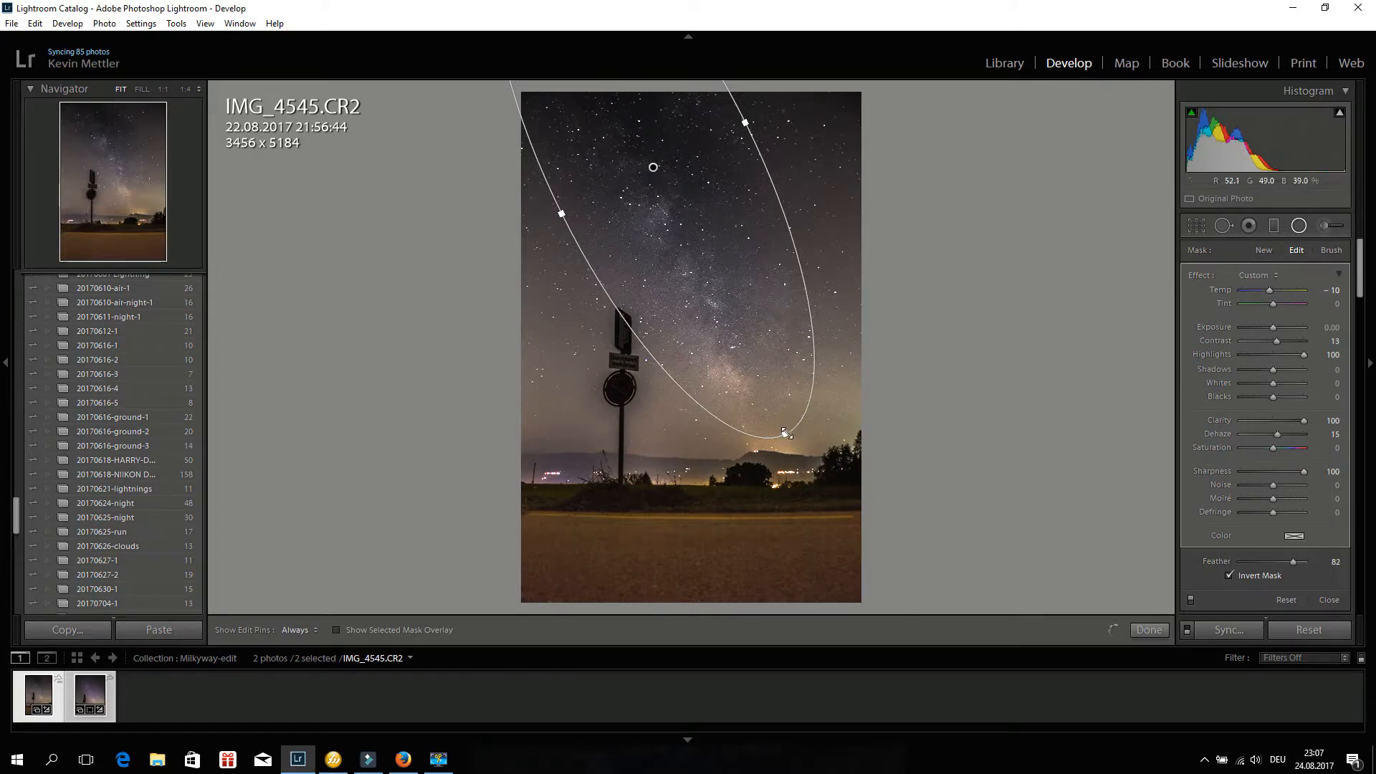
# Stretch the radial filter's lower and left edges outward.
pyautogui.moveTo(795, 448); pyautogui.dragTo(808, 456)
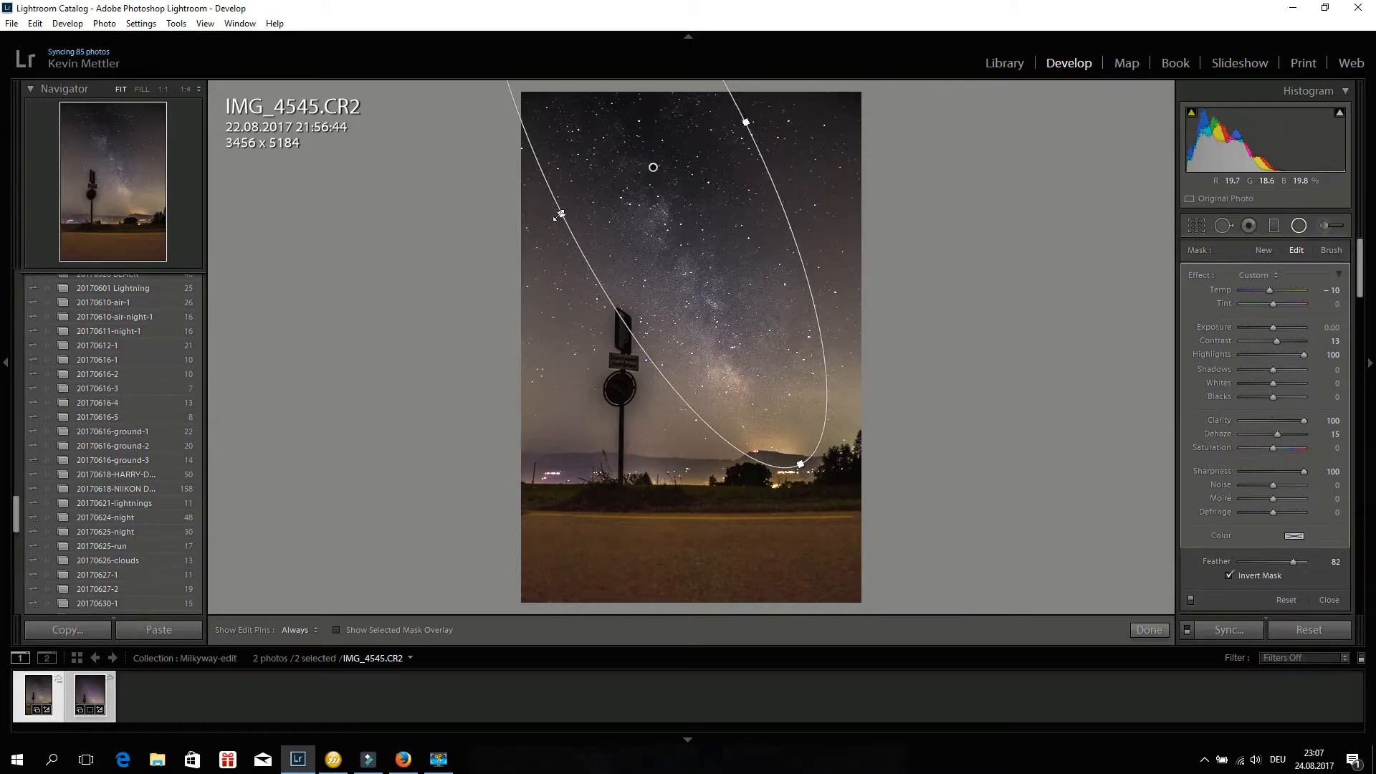
pyautogui.moveTo(556, 217); pyautogui.dragTo(547, 219)
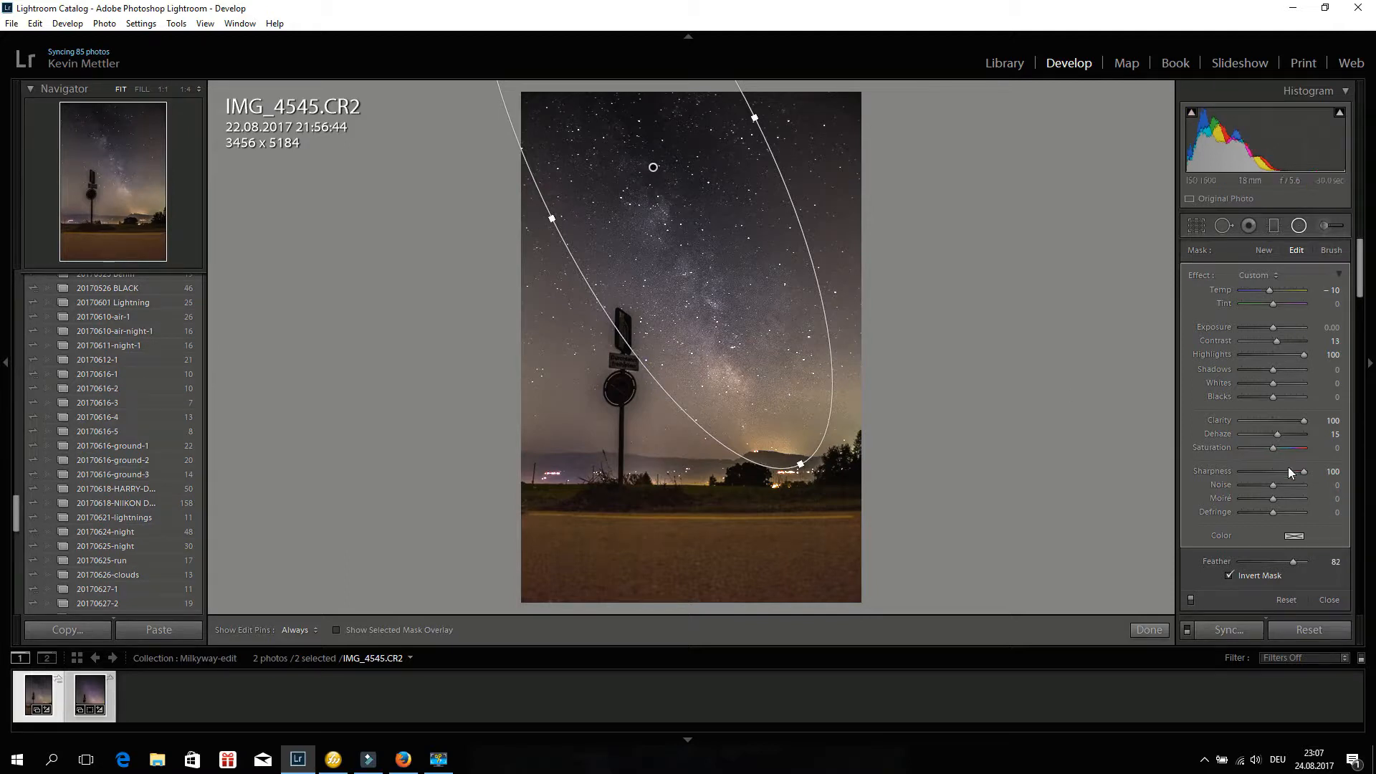
# Set the radial filter's Feather to 100 and nudge the filter slightly down.
pyautogui.moveTo(1317, 562); pyautogui.dragTo(1188, 561)
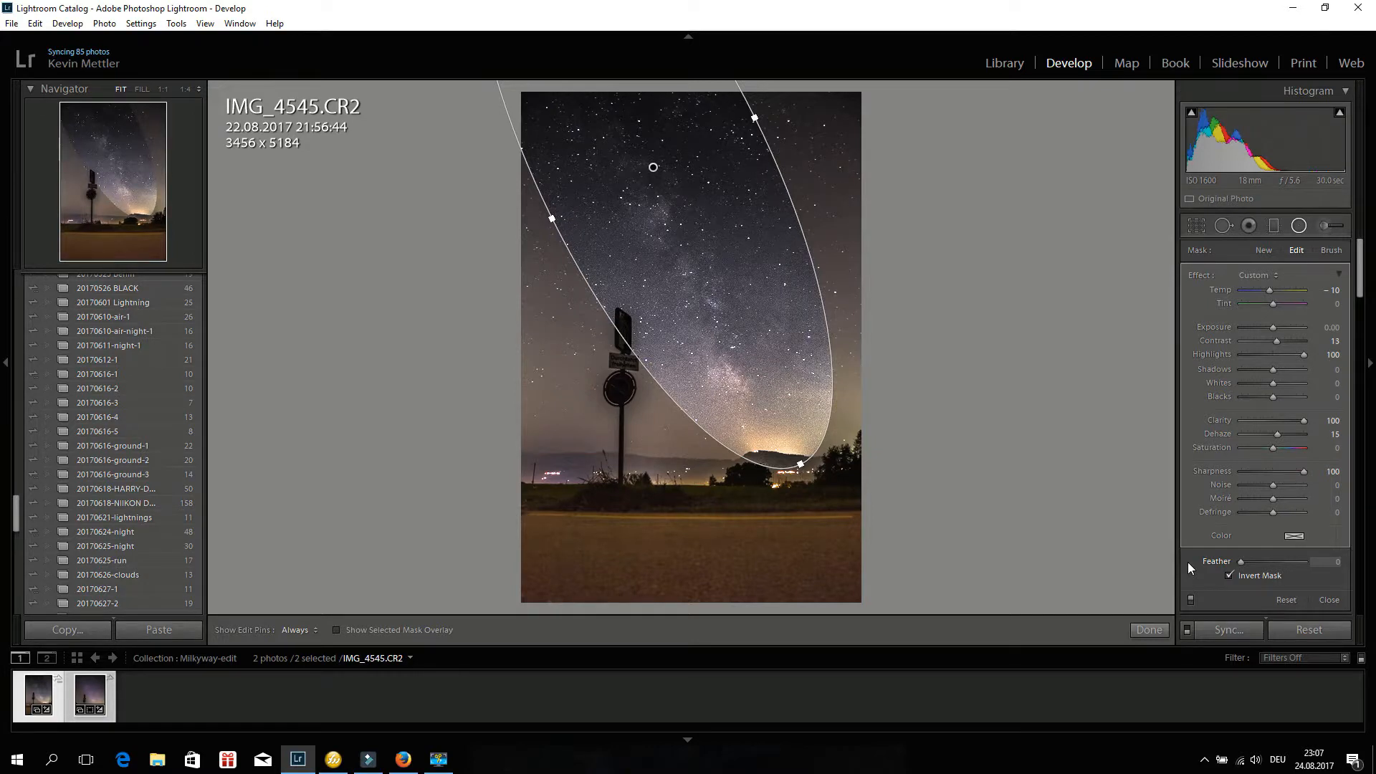
pyautogui.moveTo(1270, 564); pyautogui.dragTo(1305, 561)
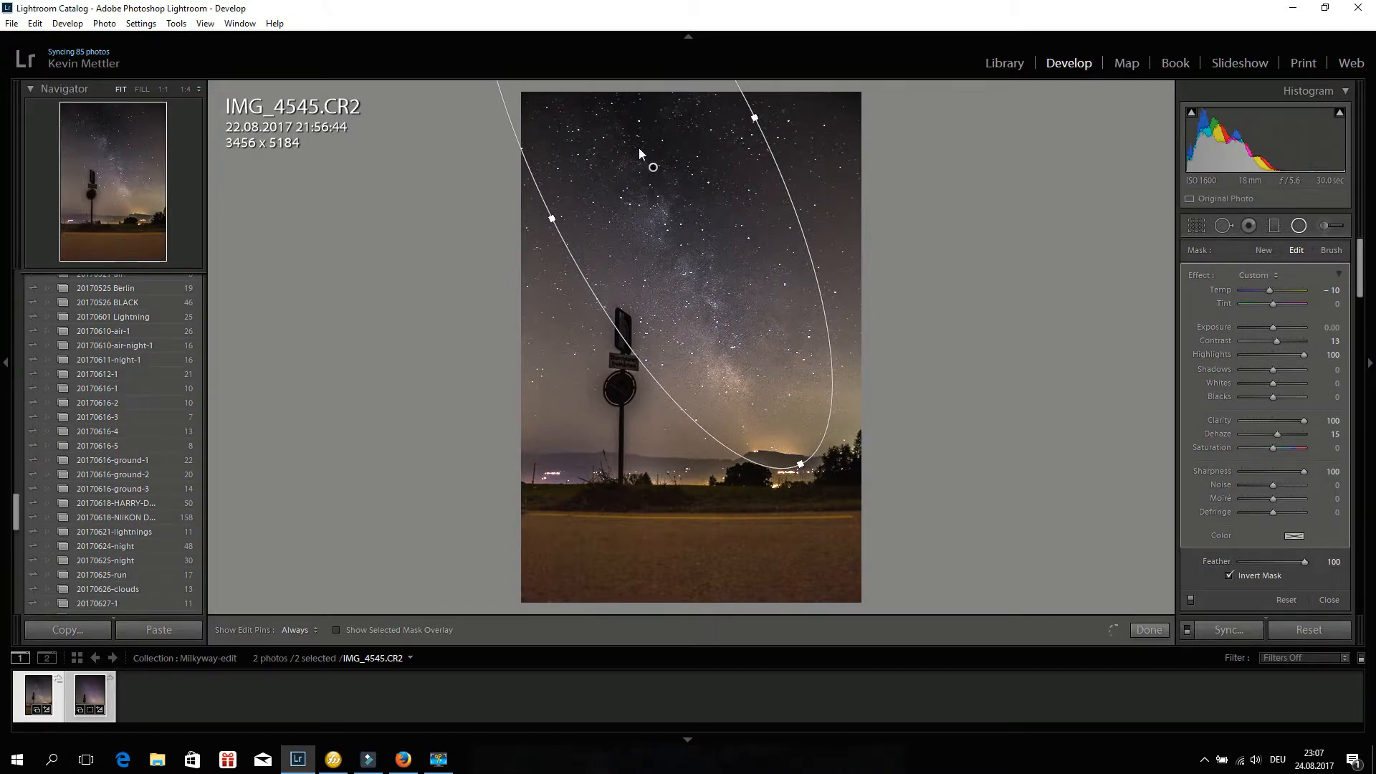
pyautogui.moveTo(651, 162); pyautogui.dragTo(655, 178)
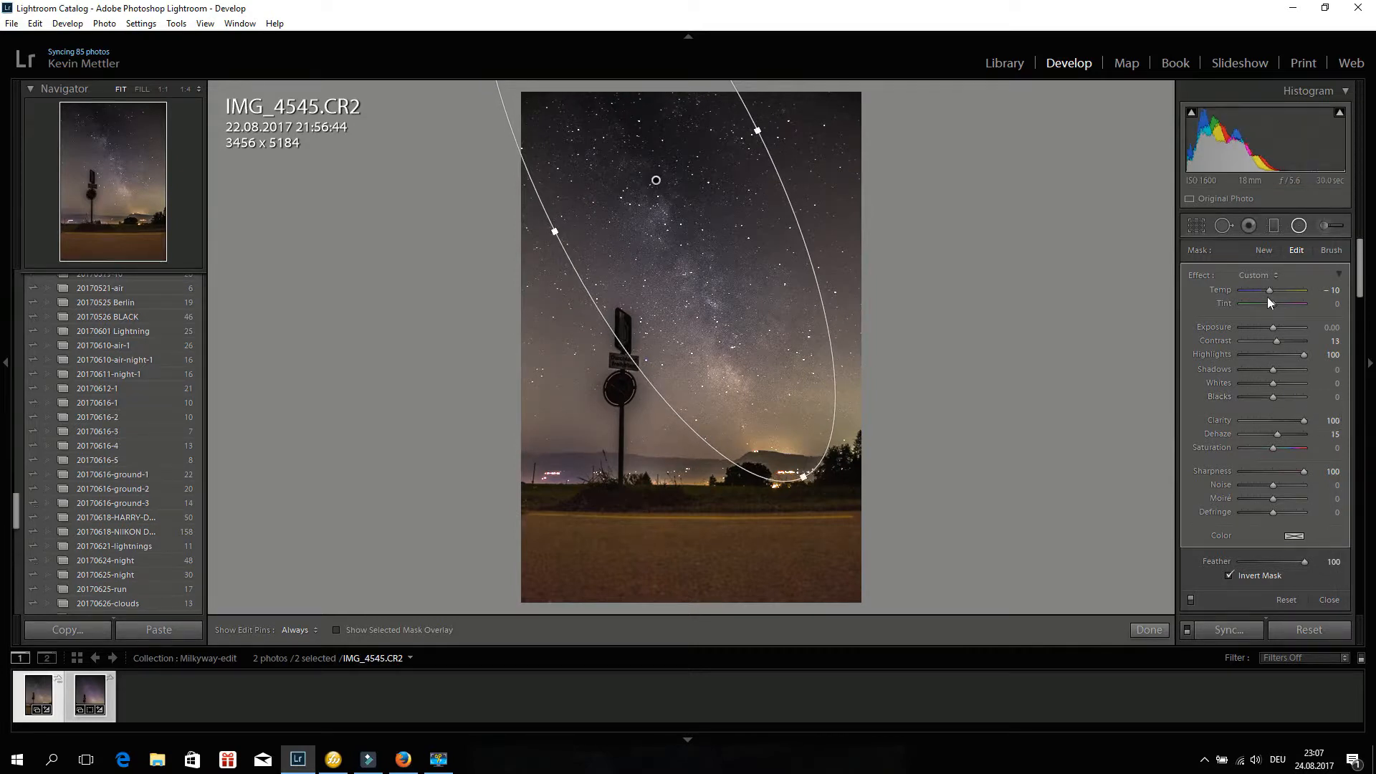
# Set the radial filter's Tint to 56 and pull its right edge slightly inward.
pyautogui.moveTo(1273, 306); pyautogui.dragTo(1286, 308)
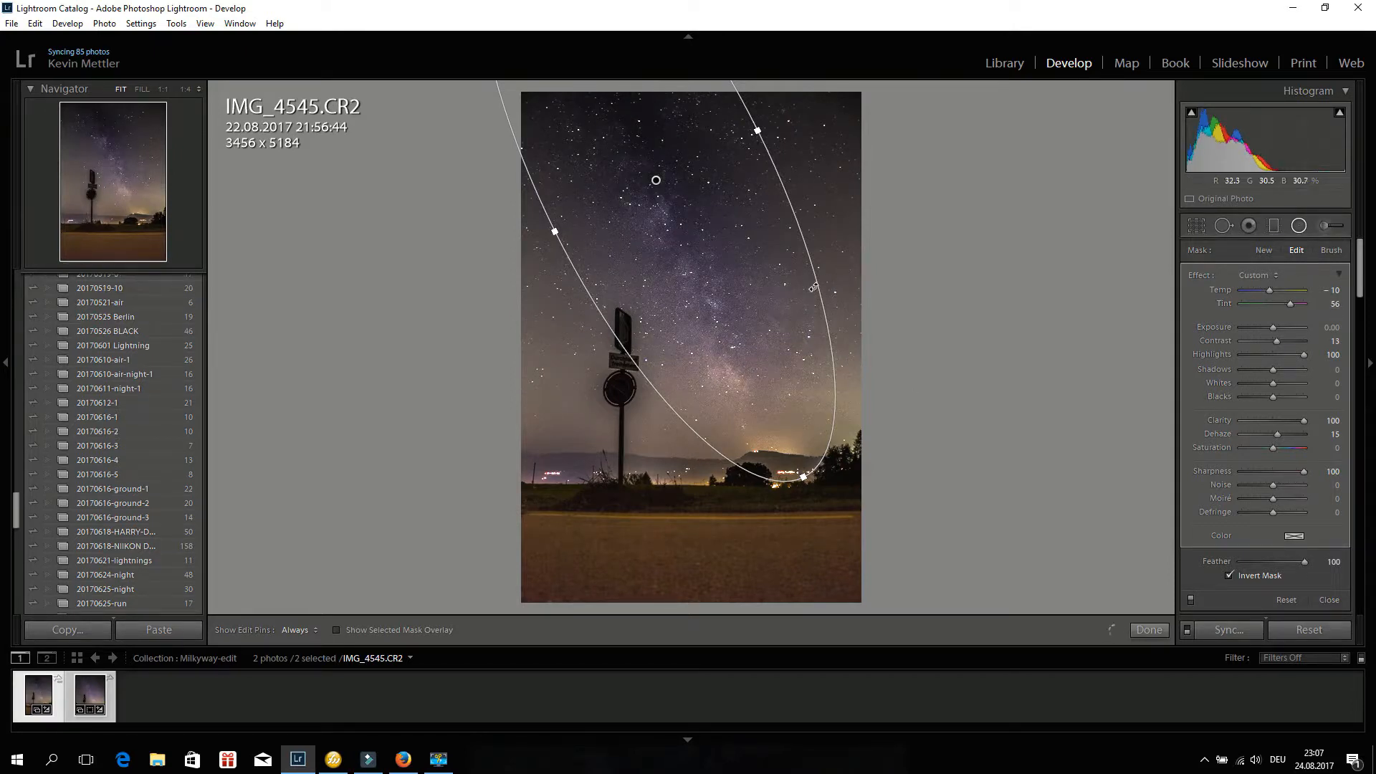
pyautogui.moveTo(813, 287); pyautogui.dragTo(810, 293)
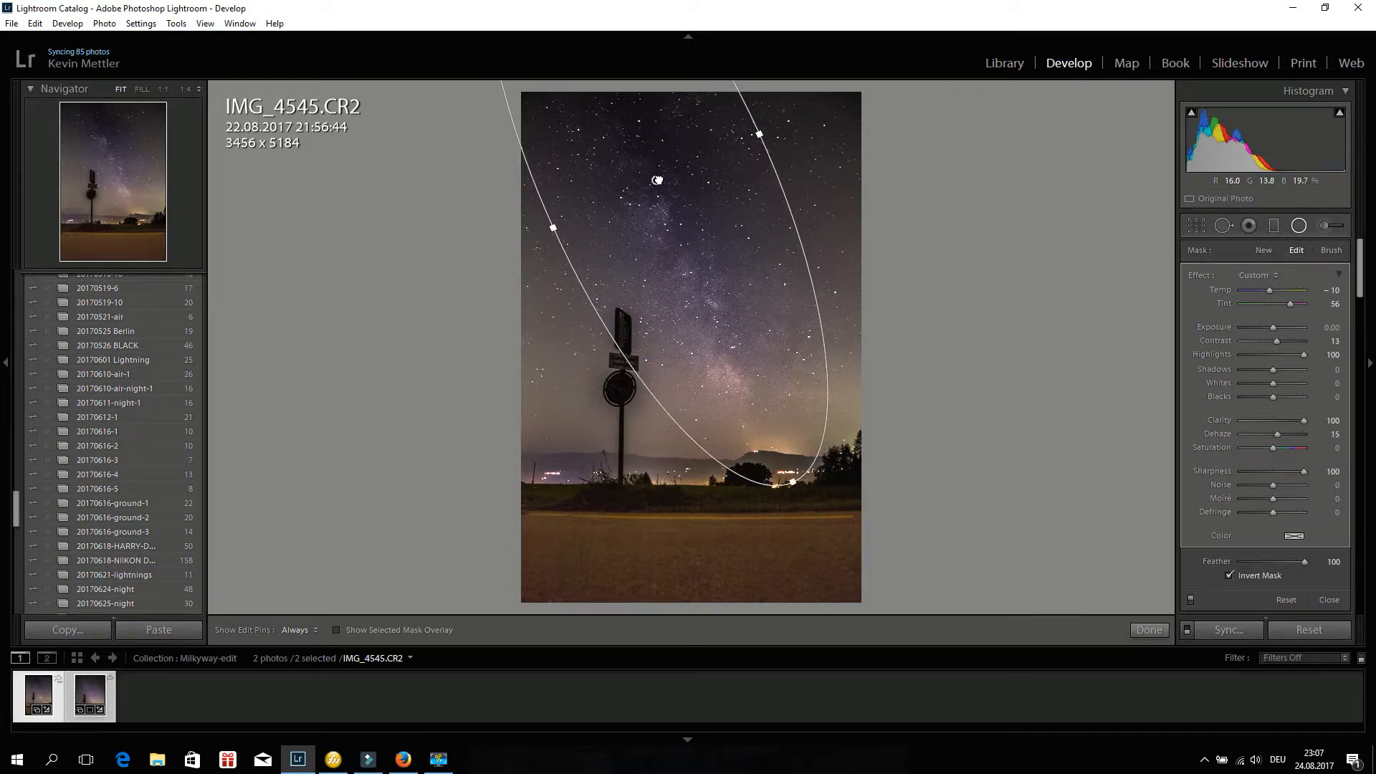
# Move the Milky Way radial filter slightly down and set its Temp to 3 and Tint to 43.
pyautogui.moveTo(657, 179); pyautogui.dragTo(673, 213)
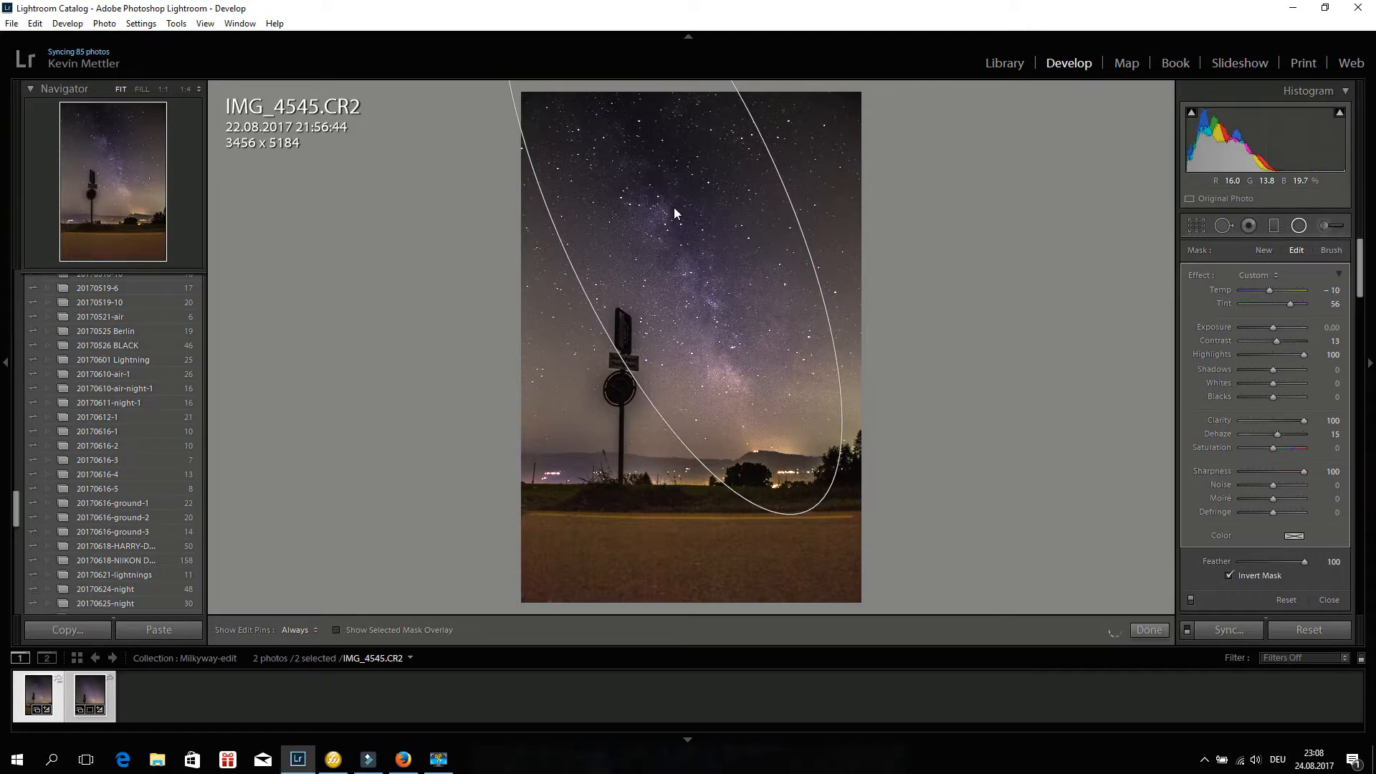
pyautogui.moveTo(674, 209)
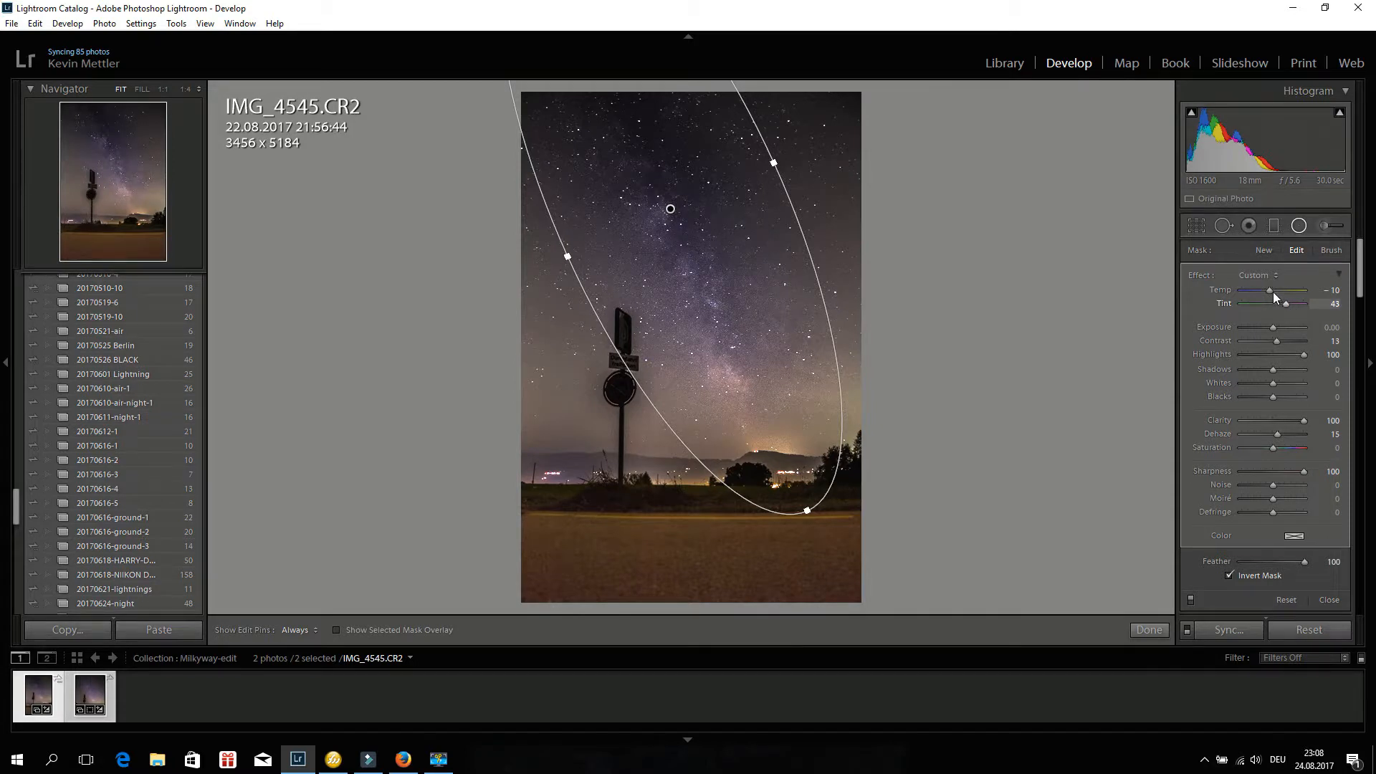
pyautogui.moveTo(1271, 291); pyautogui.dragTo(1276, 291)
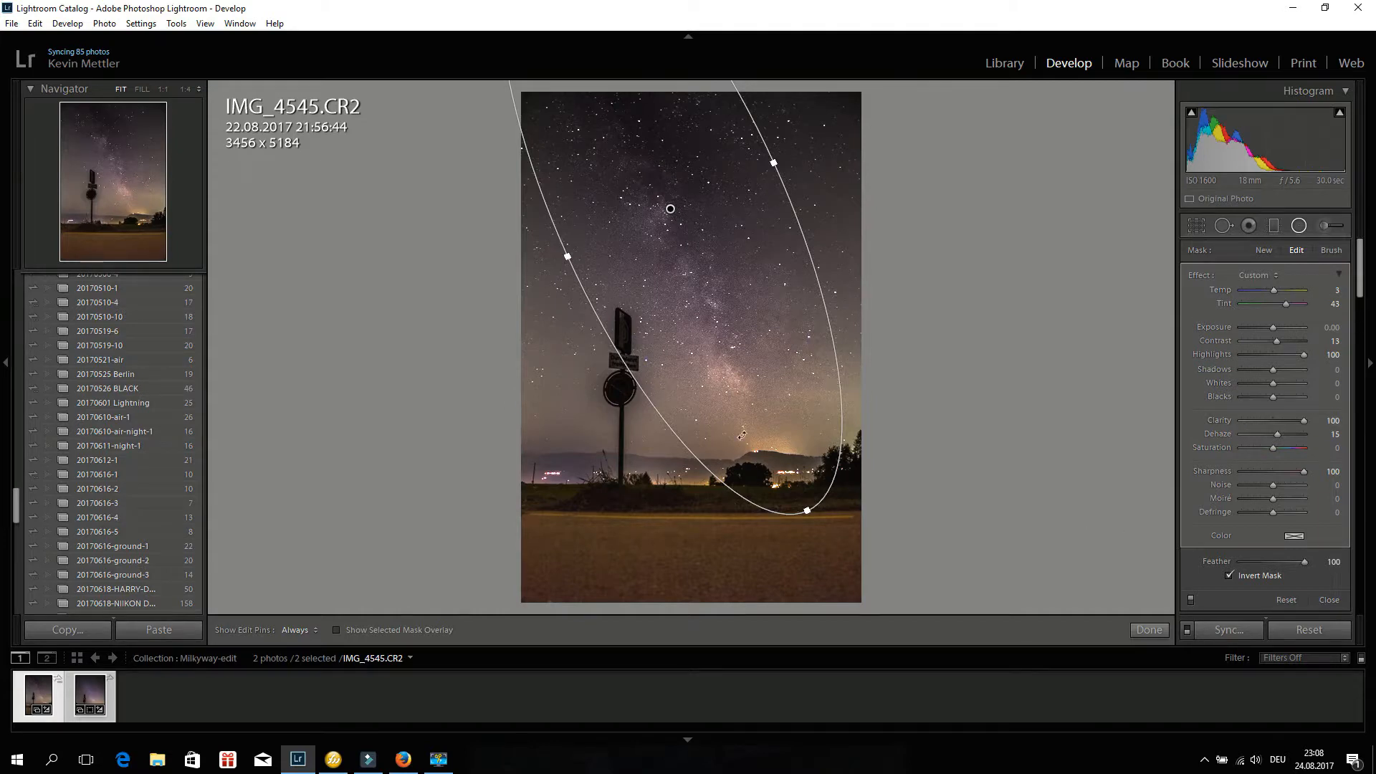
# Select the foreground graduated filter and set its Exposure to -0.14.
pyautogui.click(1275, 226)
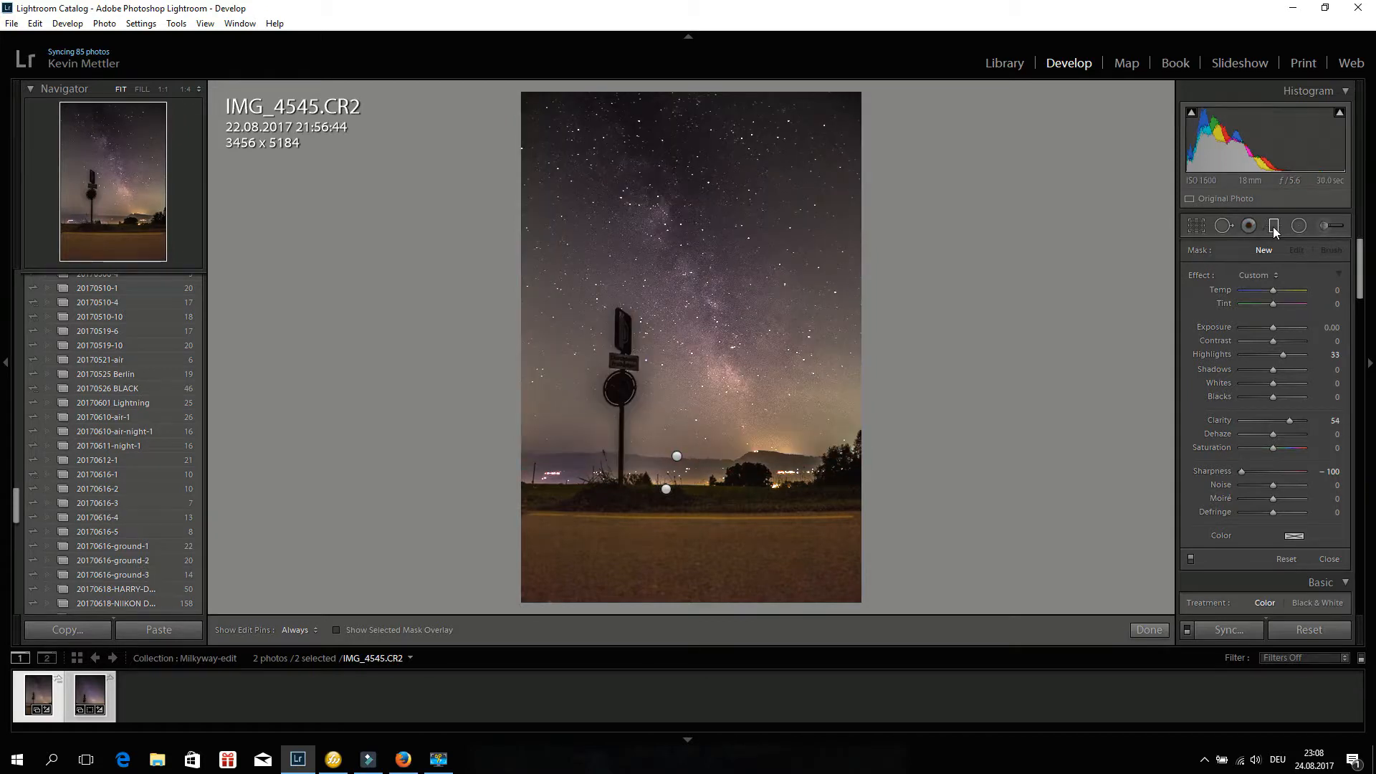
pyautogui.click(677, 456)
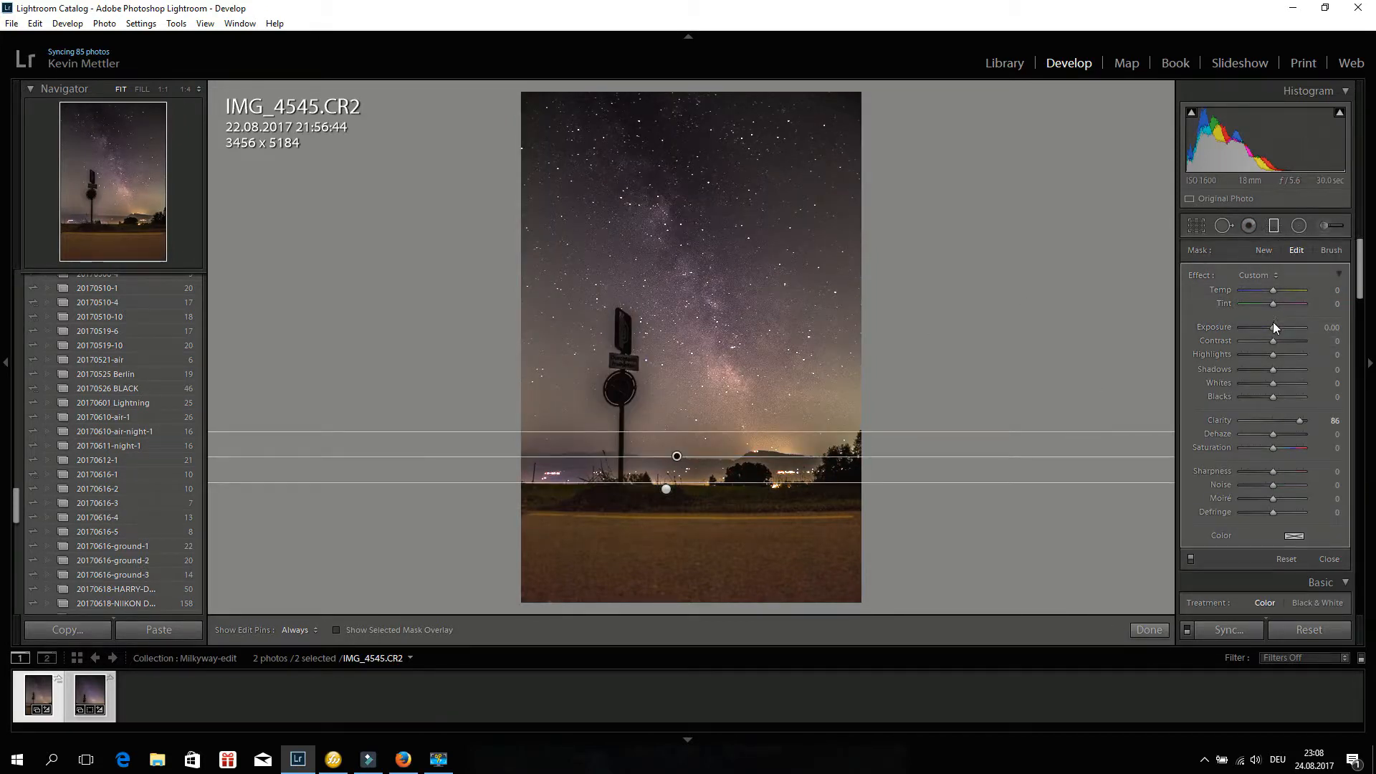
pyautogui.moveTo(1274, 328); pyautogui.dragTo(1270, 328)
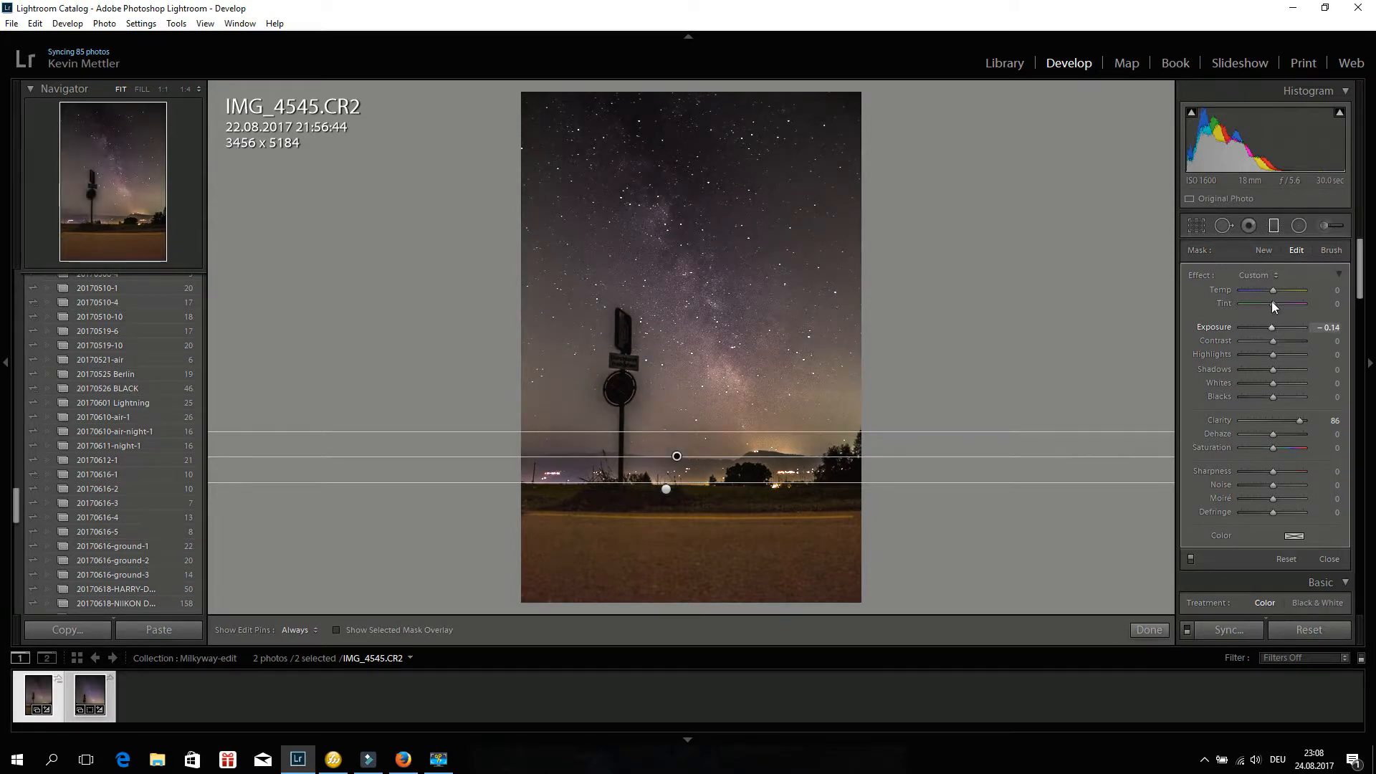
# Set the graduated filter's Clarity to -8, Temp to -15 and Tint to 15, and shift it slightly down.
pyautogui.moveTo(1290, 420)
pyautogui.mouseDown()
pyautogui.moveTo(1249, 419)
pyautogui.moveTo(1270, 418)
pyautogui.mouseUp()
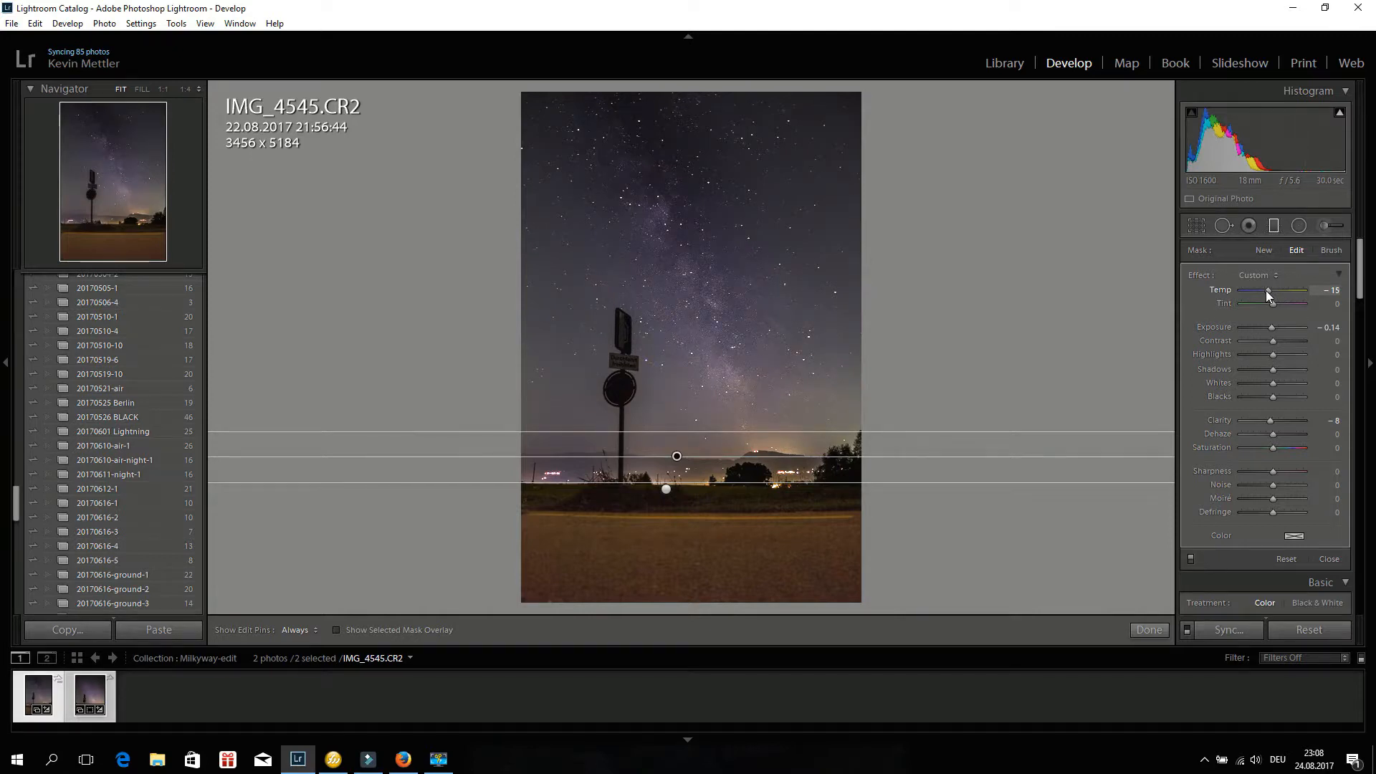
pyautogui.click(1275, 304)
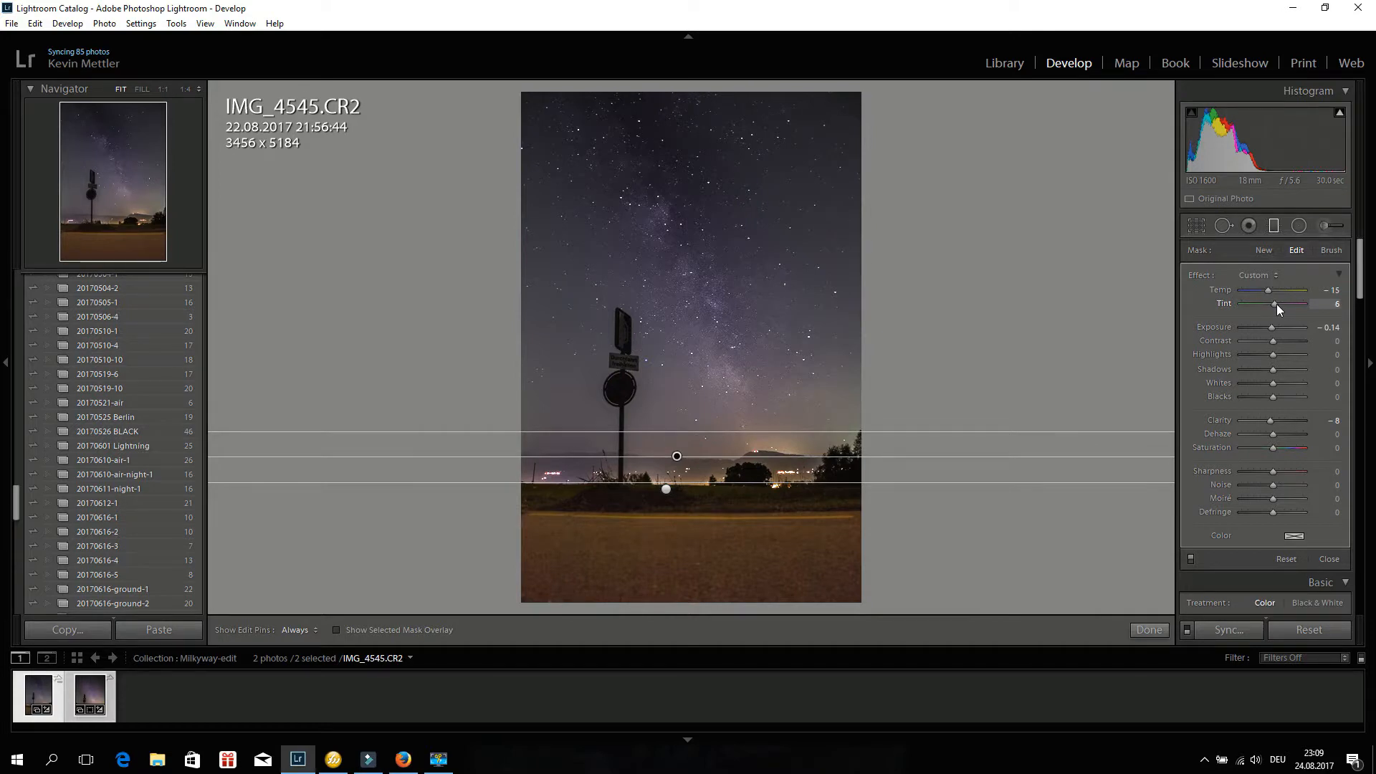
pyautogui.moveTo(1280, 304); pyautogui.dragTo(1281, 305)
pyautogui.moveTo(1276, 306); pyautogui.dragTo(1269, 306)
pyautogui.moveTo(1271, 308); pyautogui.dragTo(1278, 303)
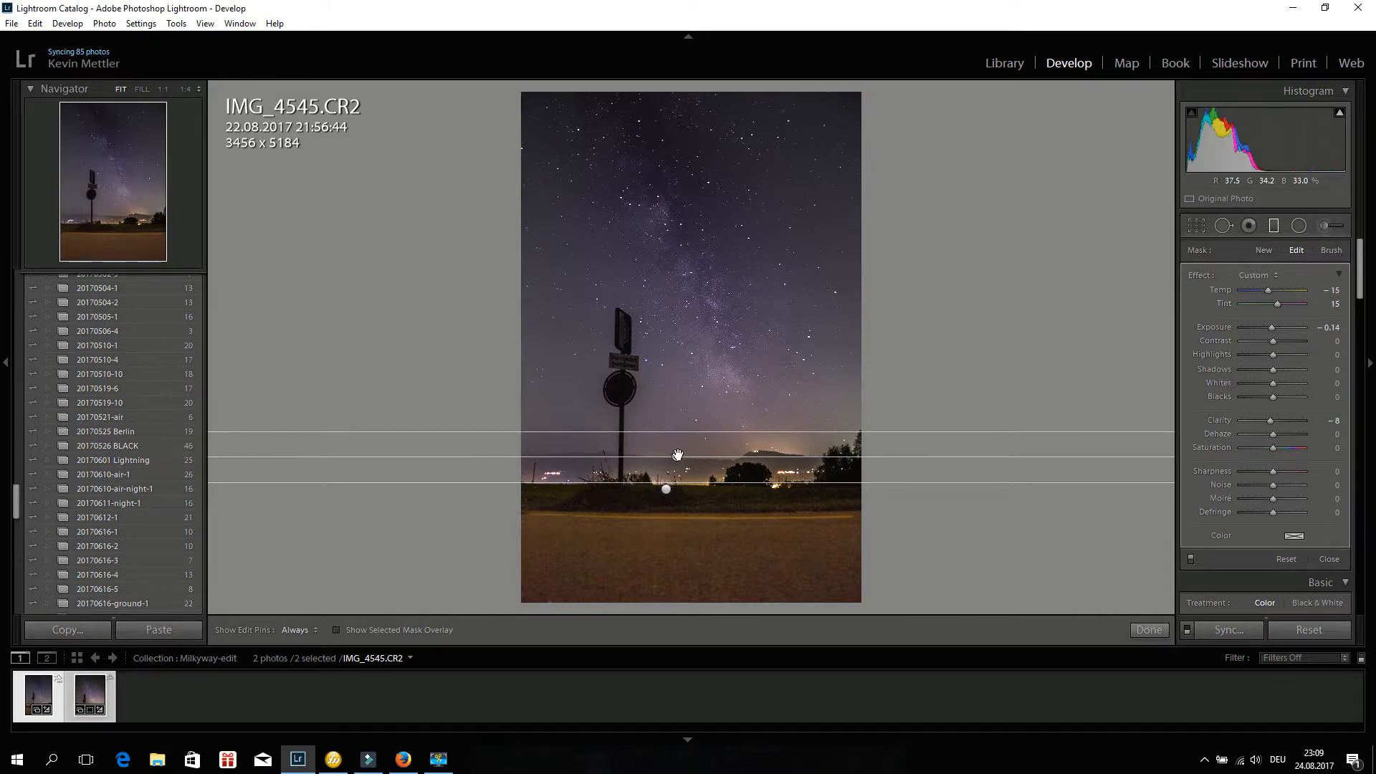
pyautogui.moveTo(677, 455); pyautogui.dragTo(673, 477)
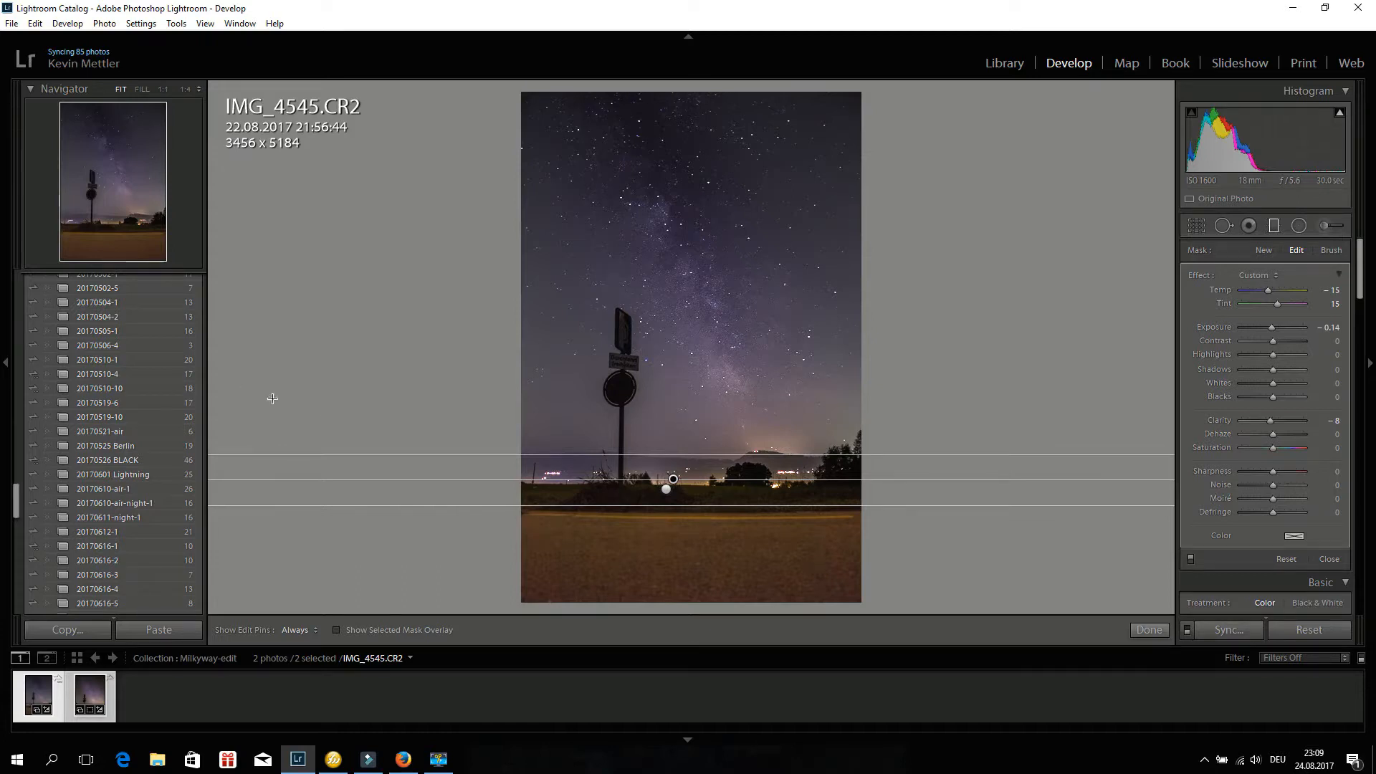
pyautogui.click(86, 690)
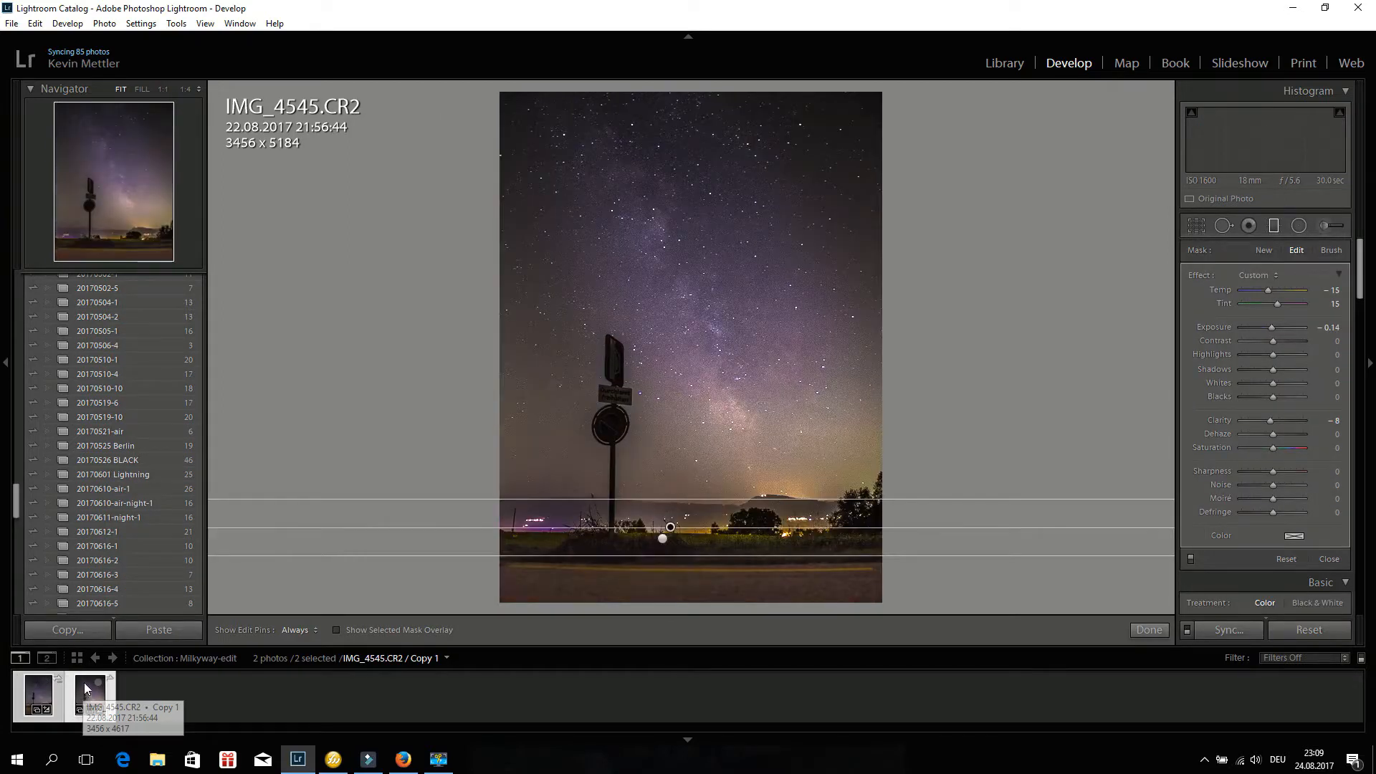
pyautogui.click(34, 695)
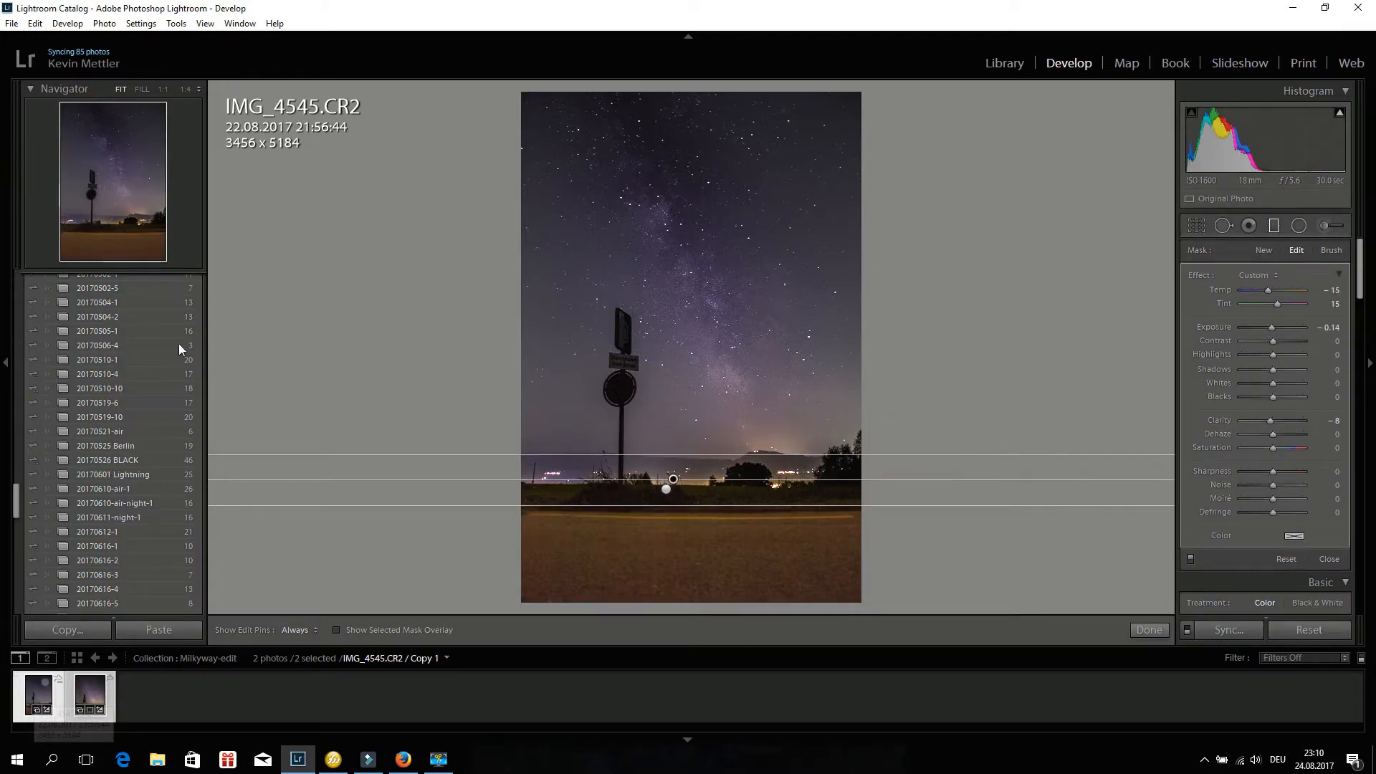
pyautogui.scroll(5, 123, 551)
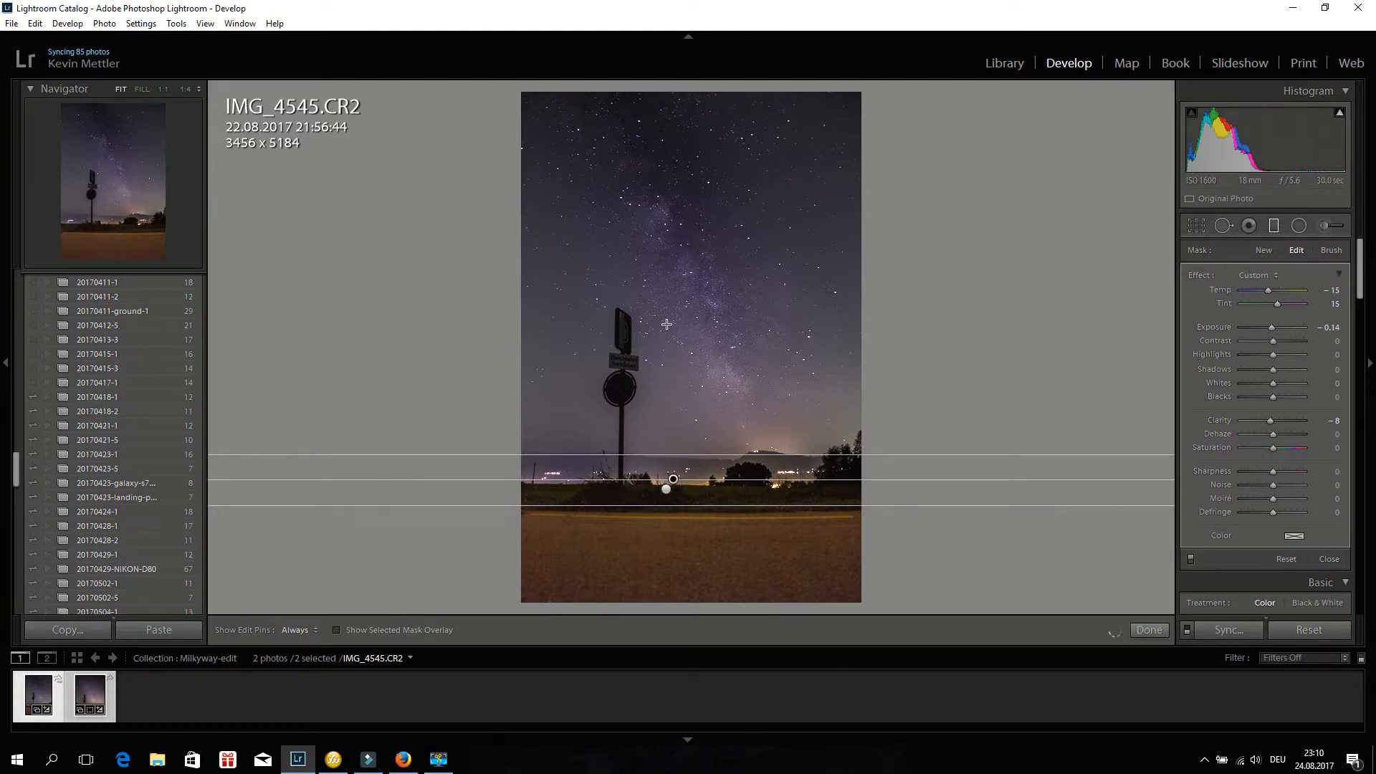
pyautogui.click(1009, 62)
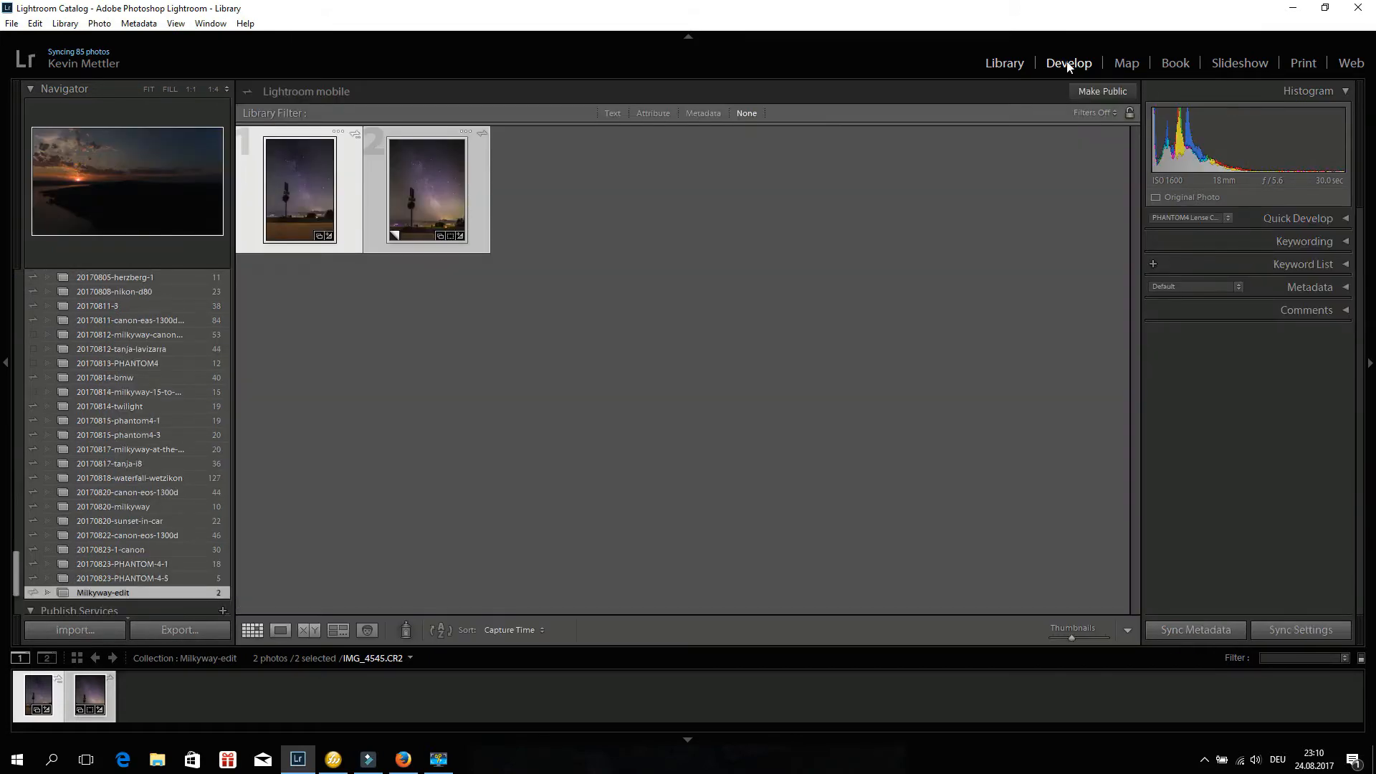
pyautogui.click(1068, 64)
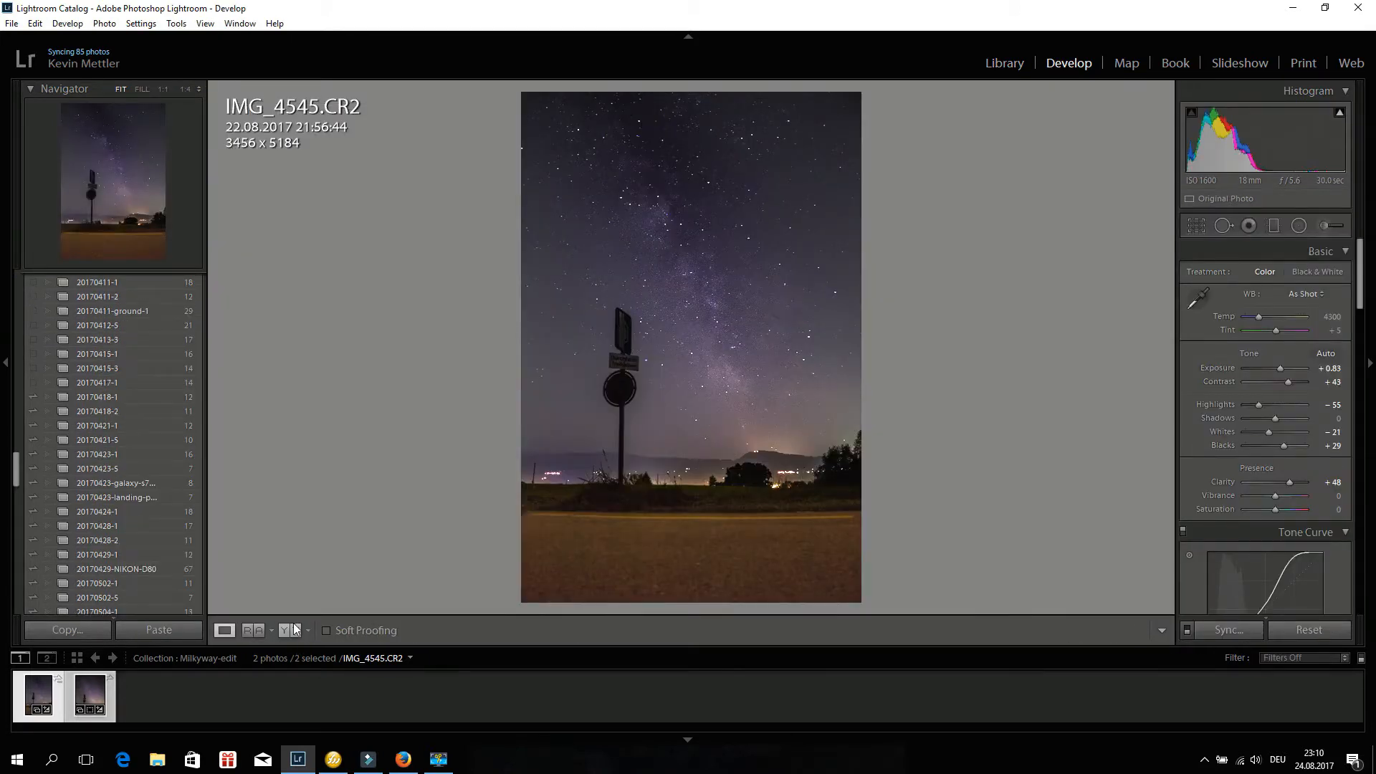
pyautogui.press('g')
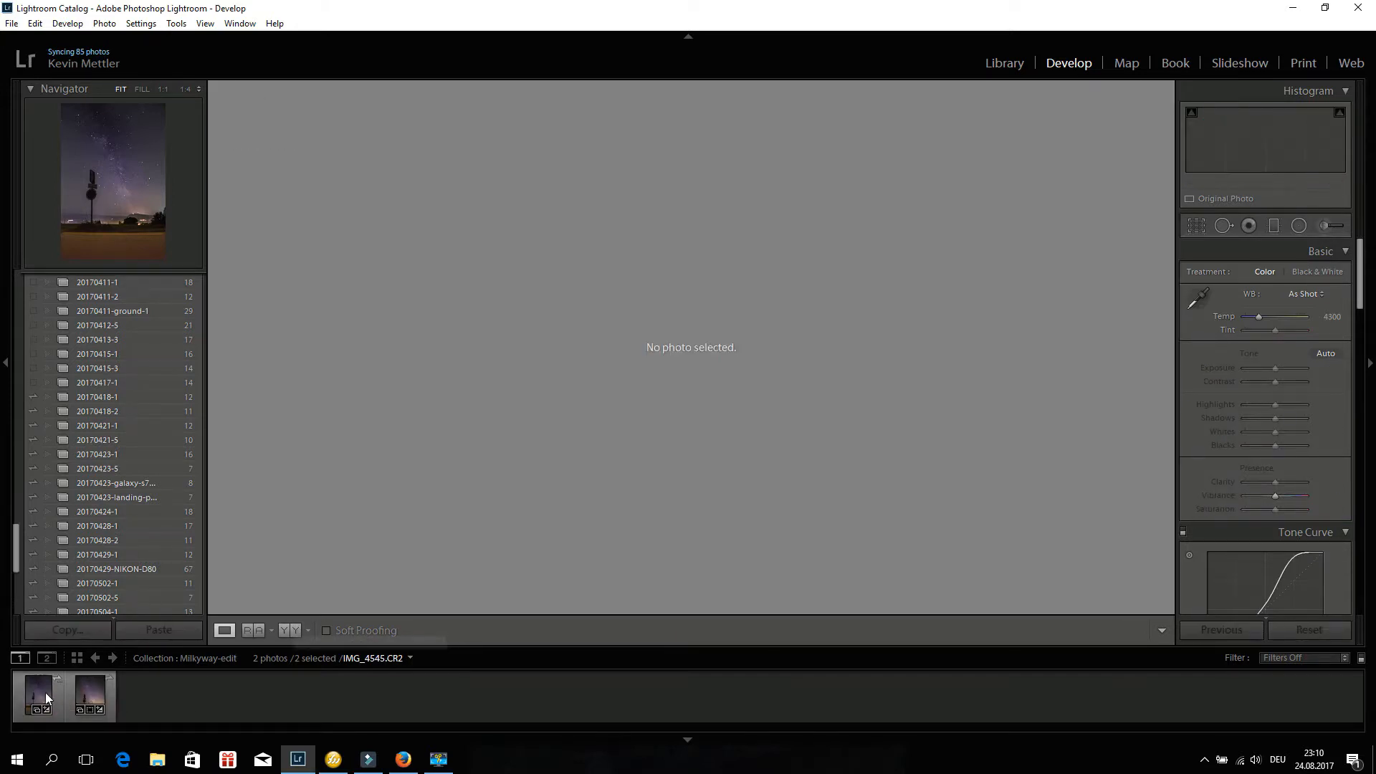
pyautogui.click(45, 692)
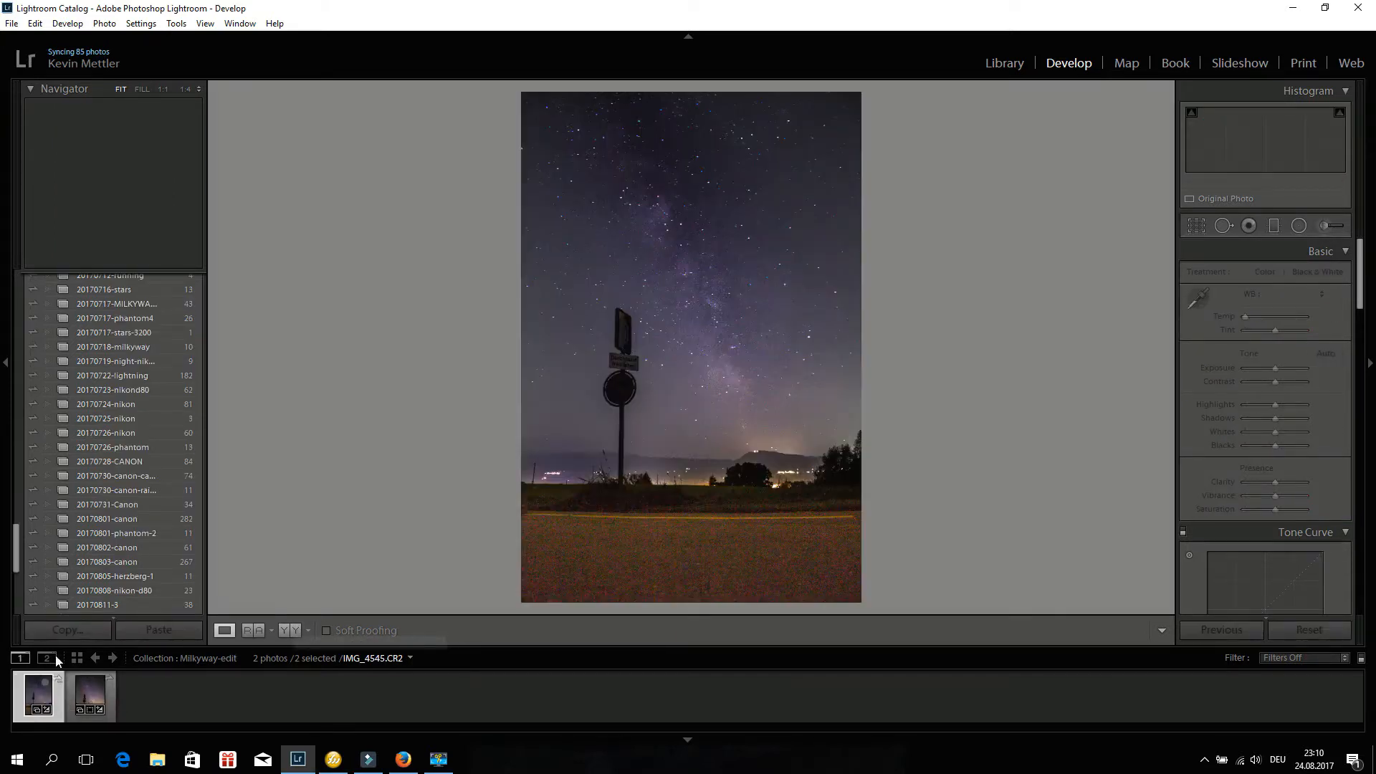
# Compare the edited photo with the original in side-by-side and split Before/After views.
pyautogui.click(291, 630)
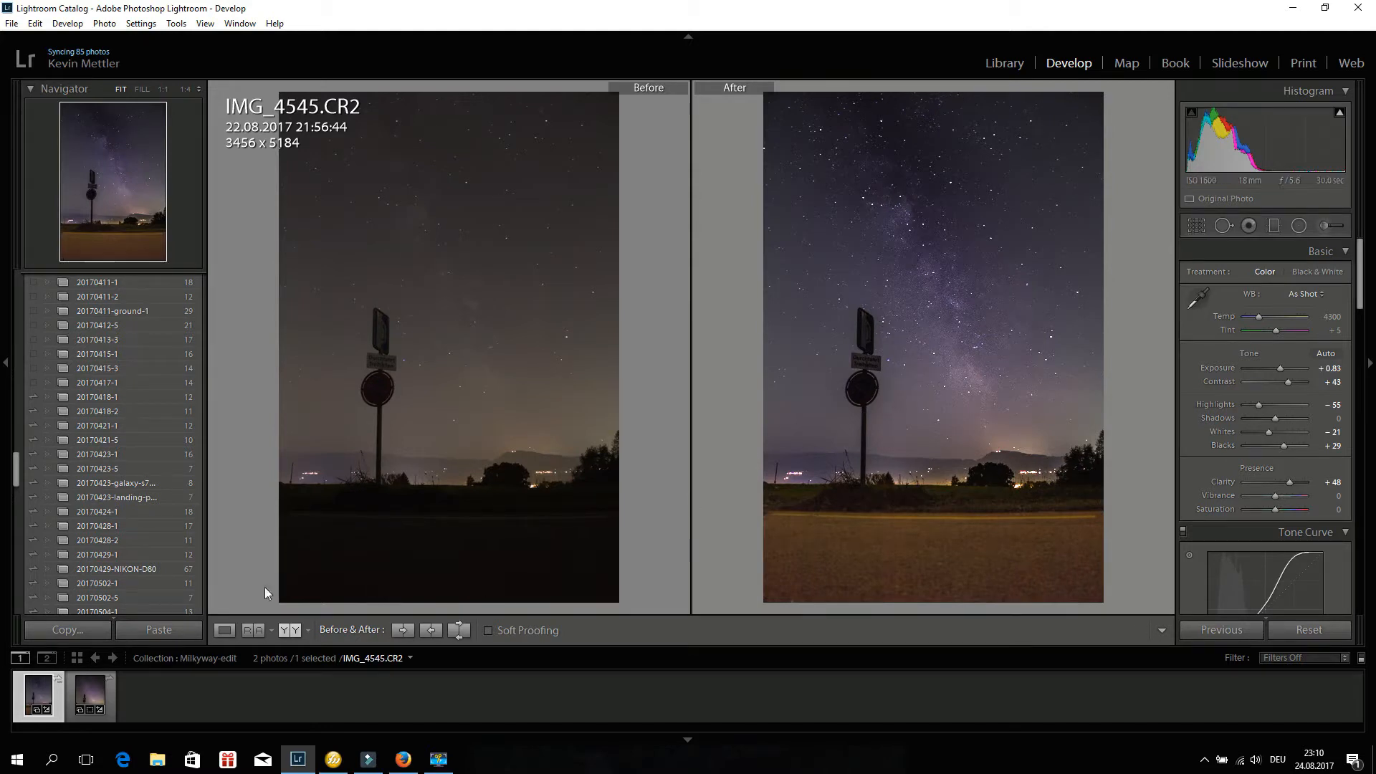
pyautogui.click(290, 630)
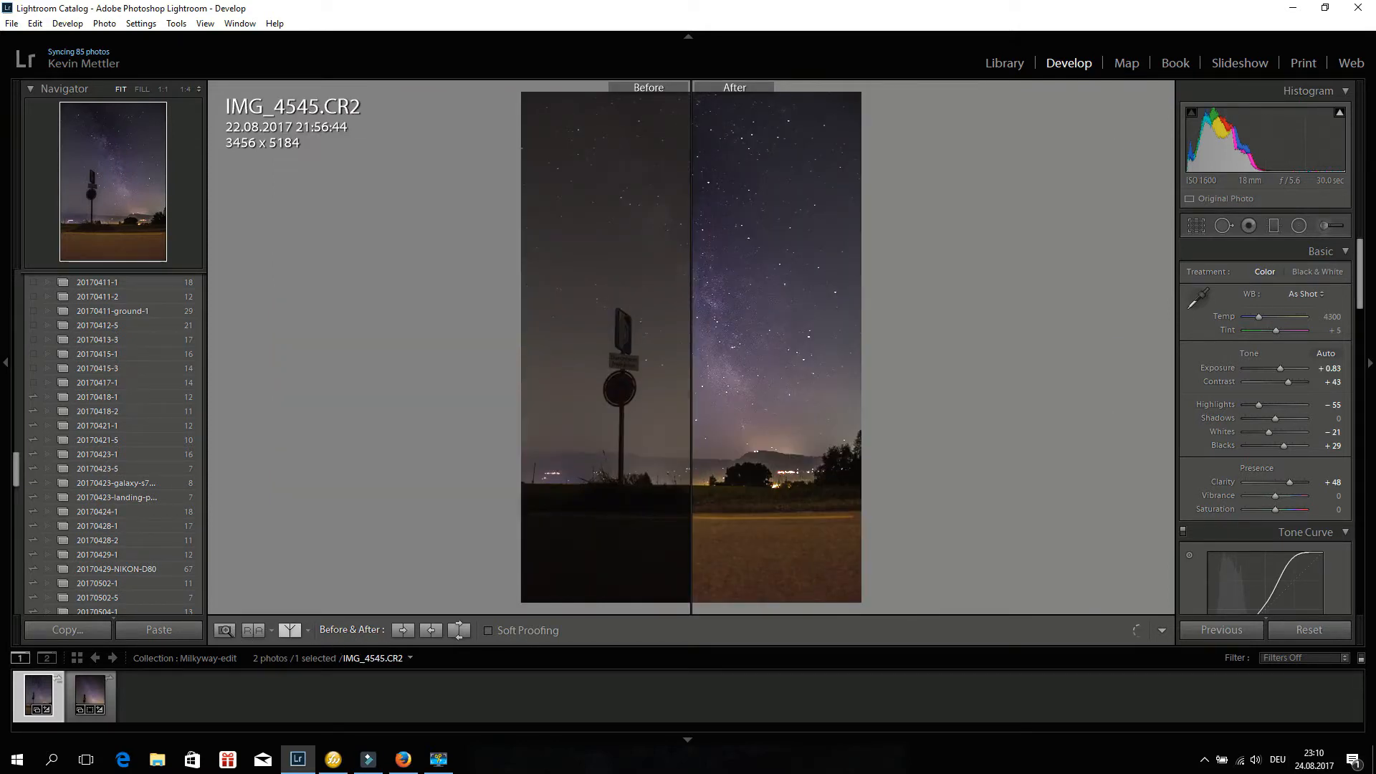
pyautogui.click(225, 630)
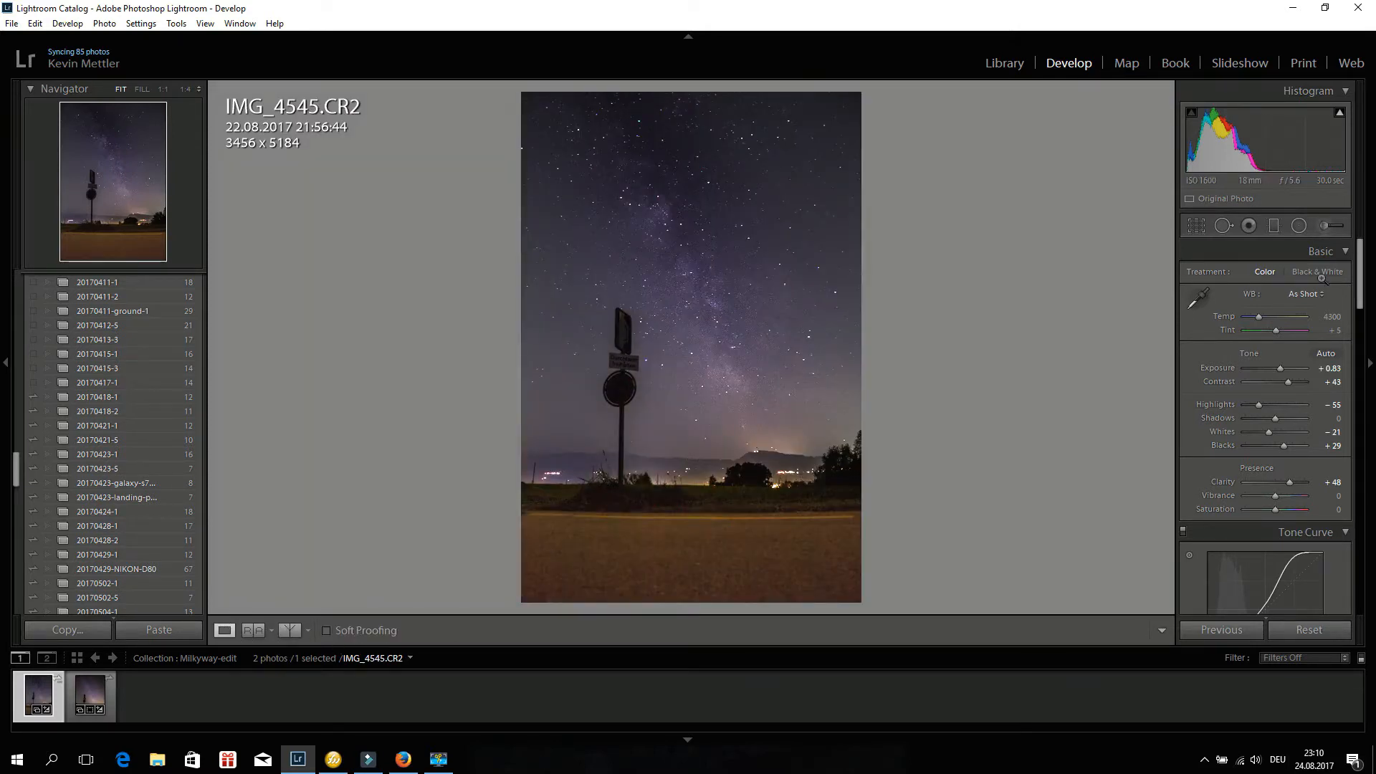
# Draw a small radial filter over the round road sign and invert its mask.
pyautogui.click(1302, 227)
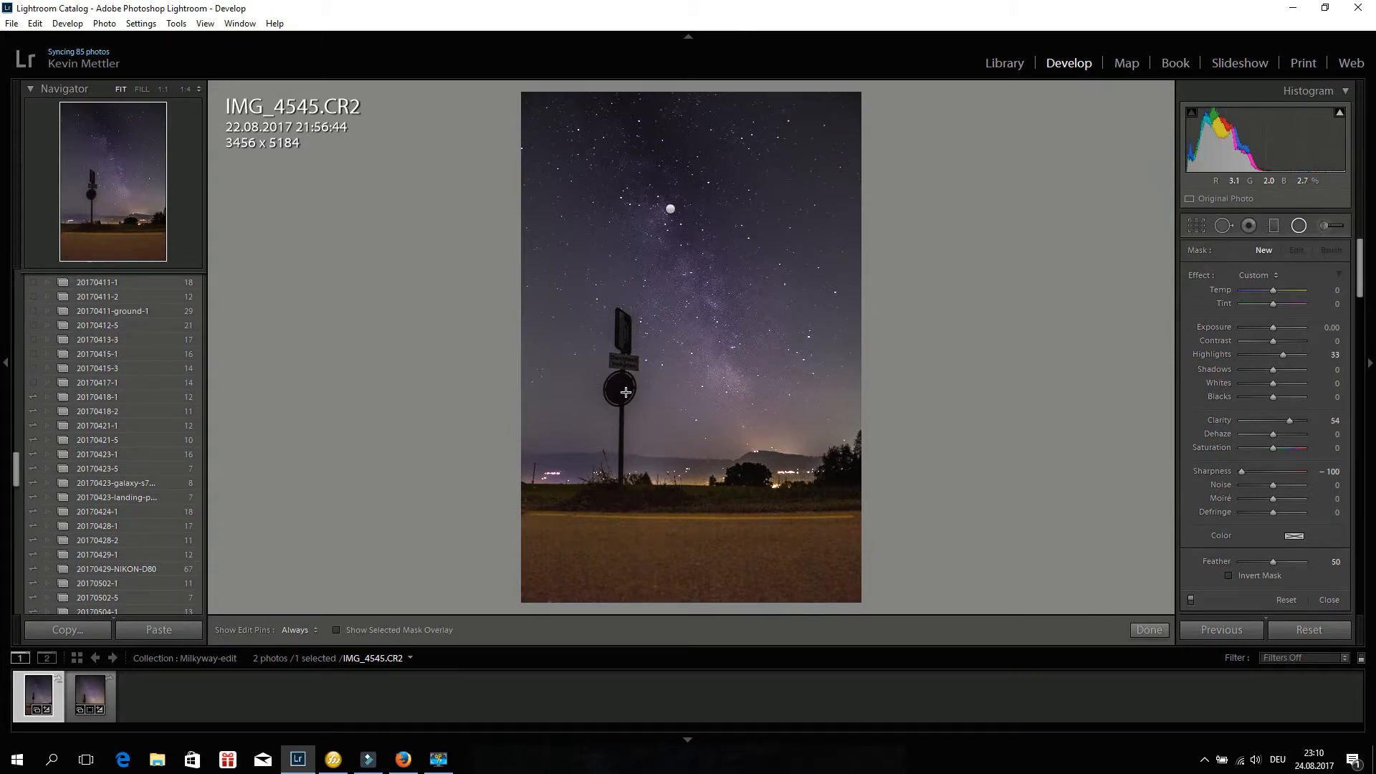
pyautogui.moveTo(618, 388)
pyautogui.mouseDown()
pyautogui.moveTo(639, 412)
pyautogui.moveTo(619, 388)
pyautogui.mouseUp()
pyautogui.click(619, 389)
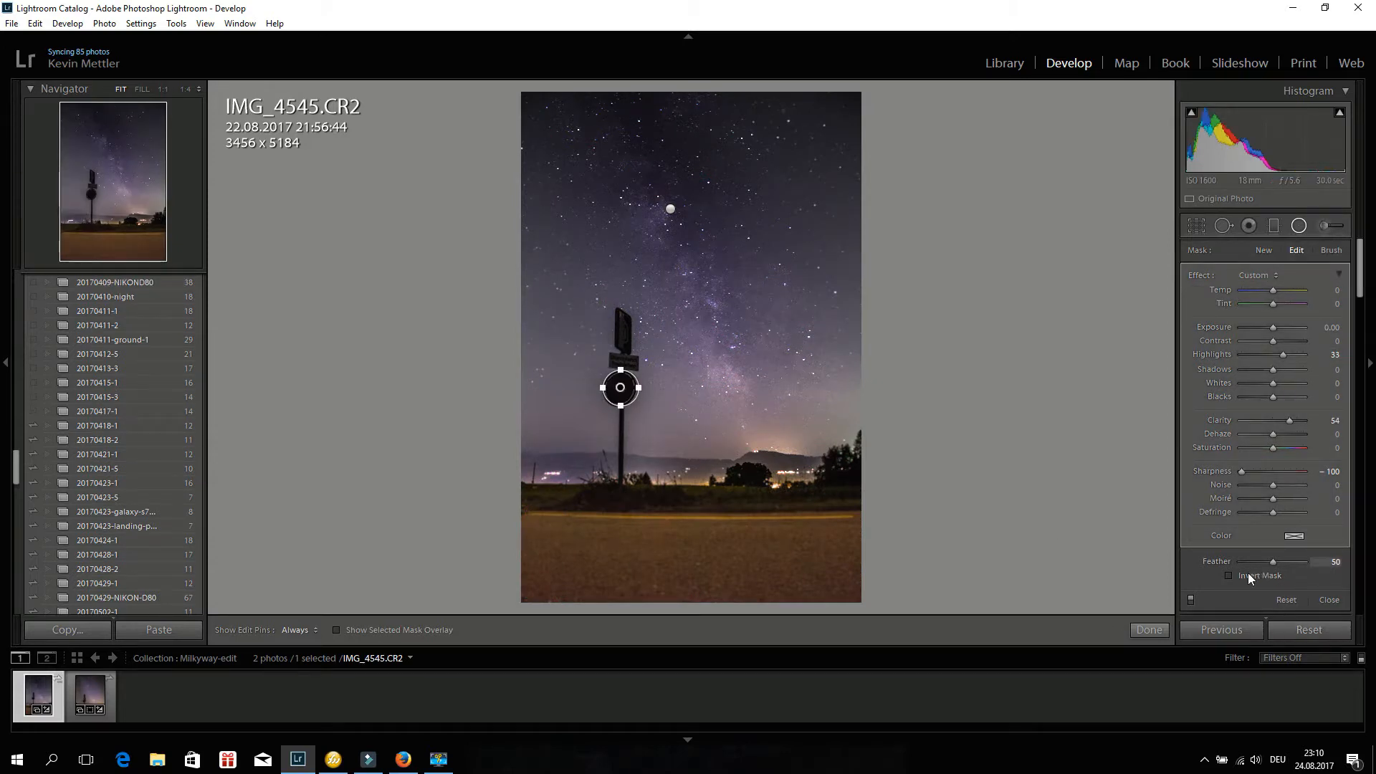
pyautogui.click(1248, 574)
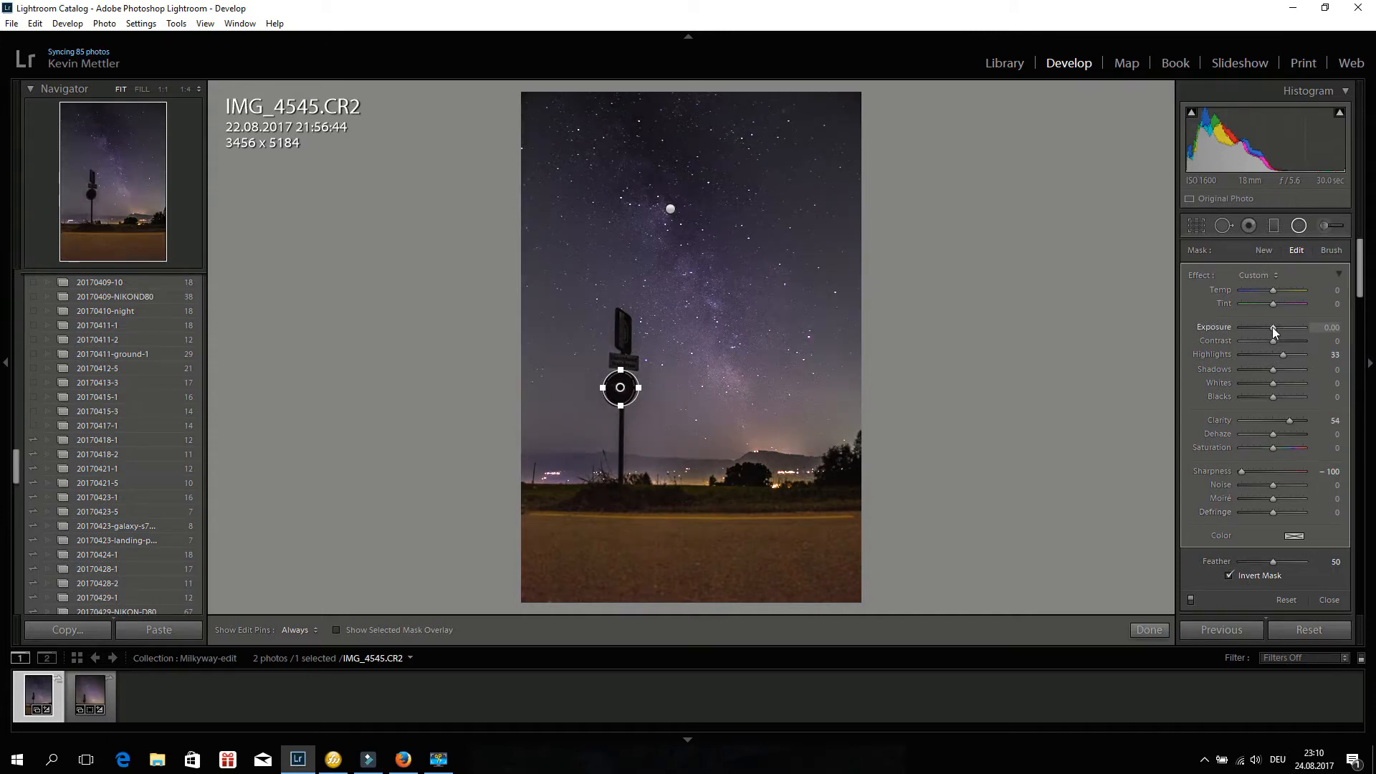
# Set the road sign radial filter's Exposure to 2.81 and Feather to 72.
pyautogui.moveTo(1271, 326); pyautogui.dragTo(1285, 327)
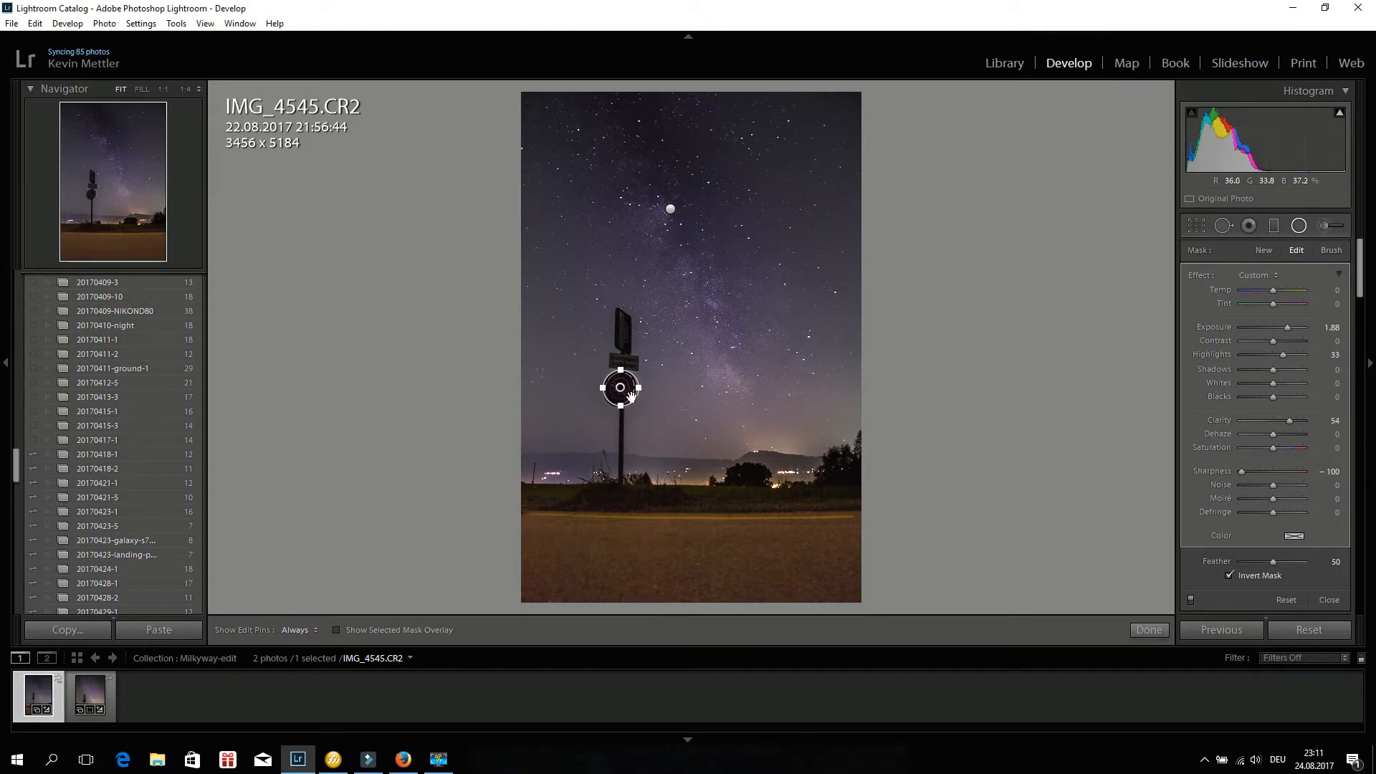
pyautogui.click(1294, 328)
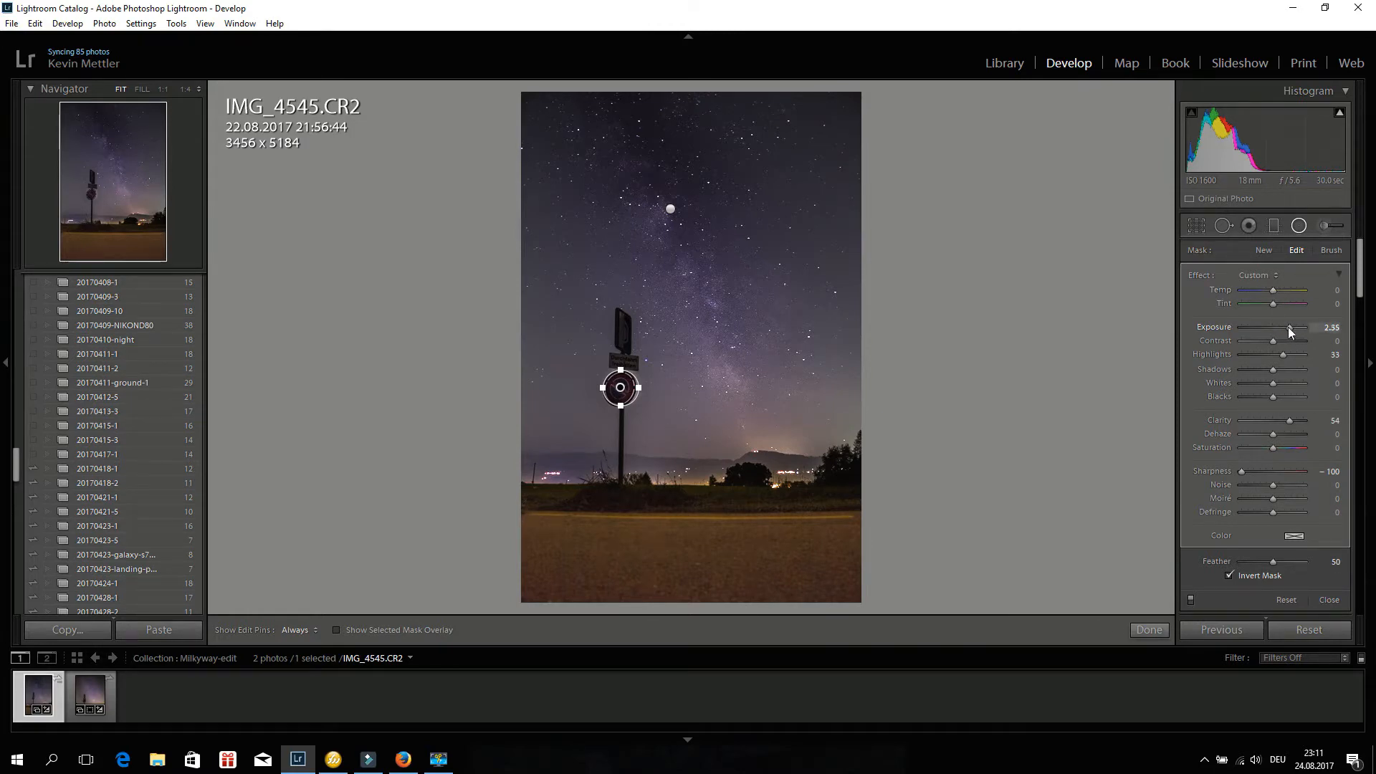
pyautogui.moveTo(1288, 328); pyautogui.dragTo(1285, 329)
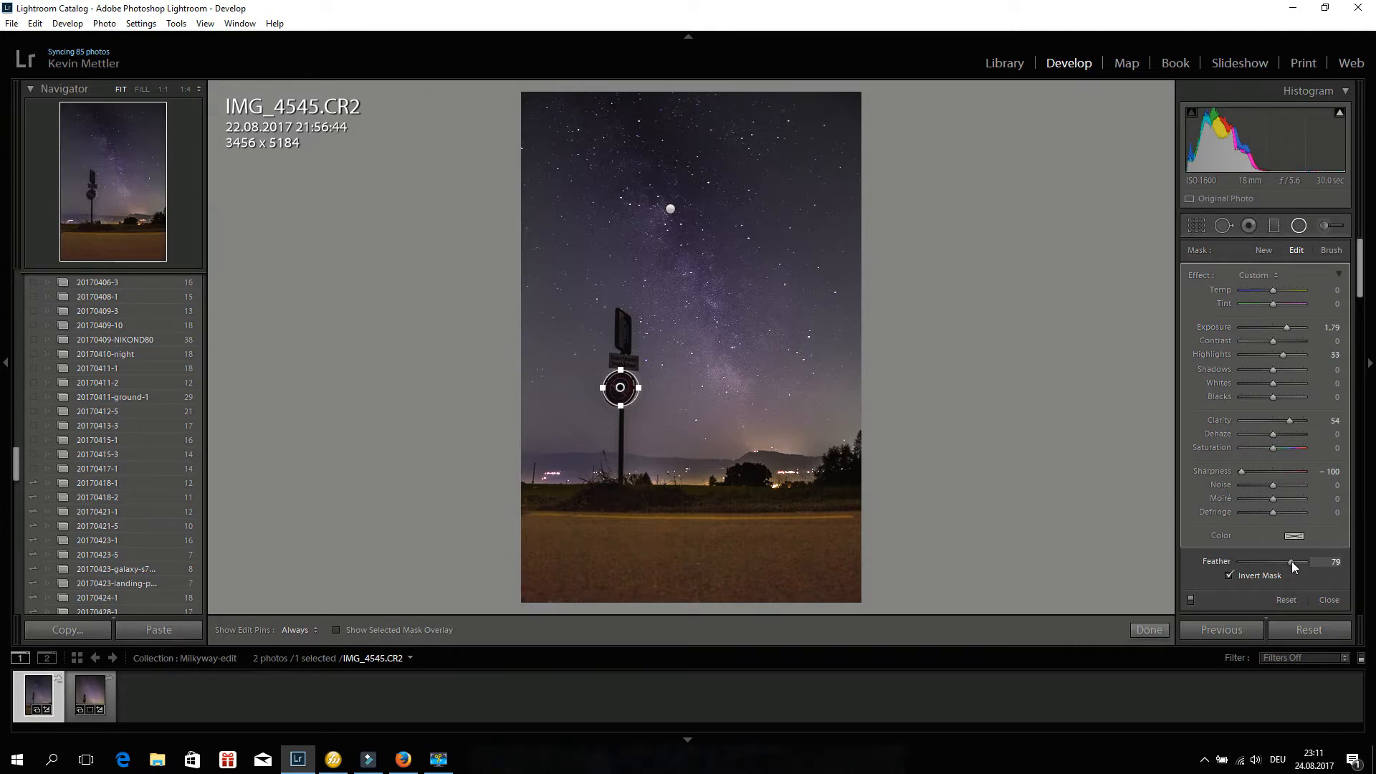
pyautogui.moveTo(1286, 561); pyautogui.dragTo(1286, 561)
pyautogui.moveTo(1287, 330); pyautogui.dragTo(1292, 331)
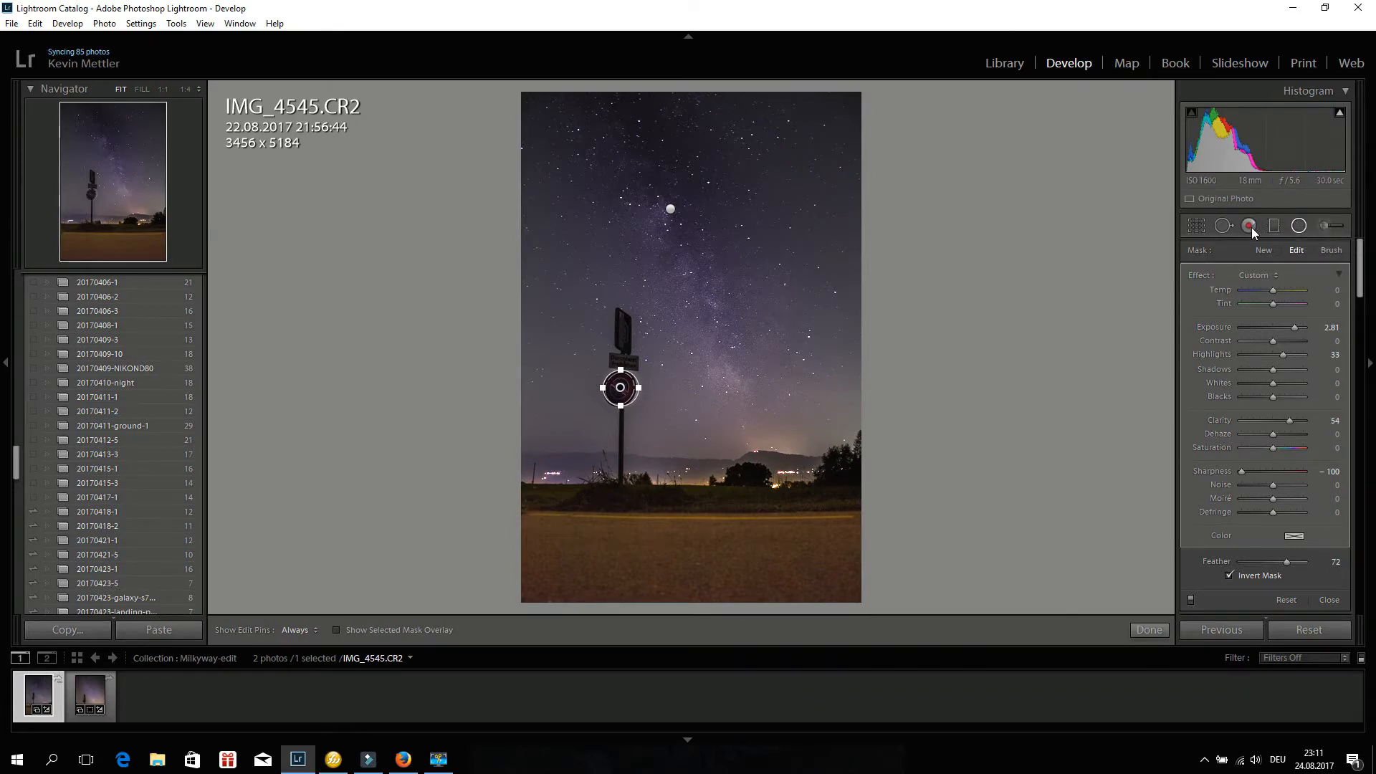
# Paint a size 3 adjustment brush stroke on the upper sign and set its Sharpness to 33 and Exposure to 1.06.
pyautogui.click(1324, 226)
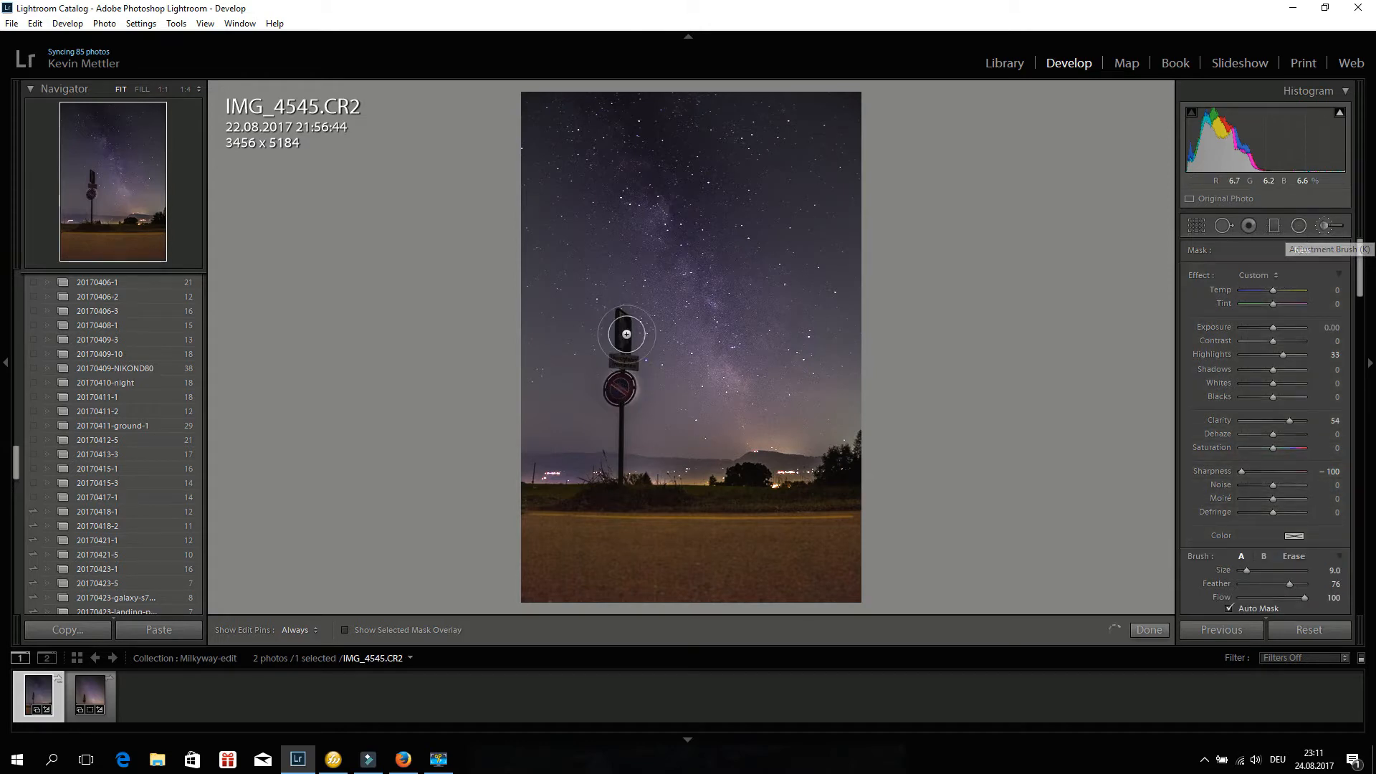
pyautogui.scroll(-6, 625, 339)
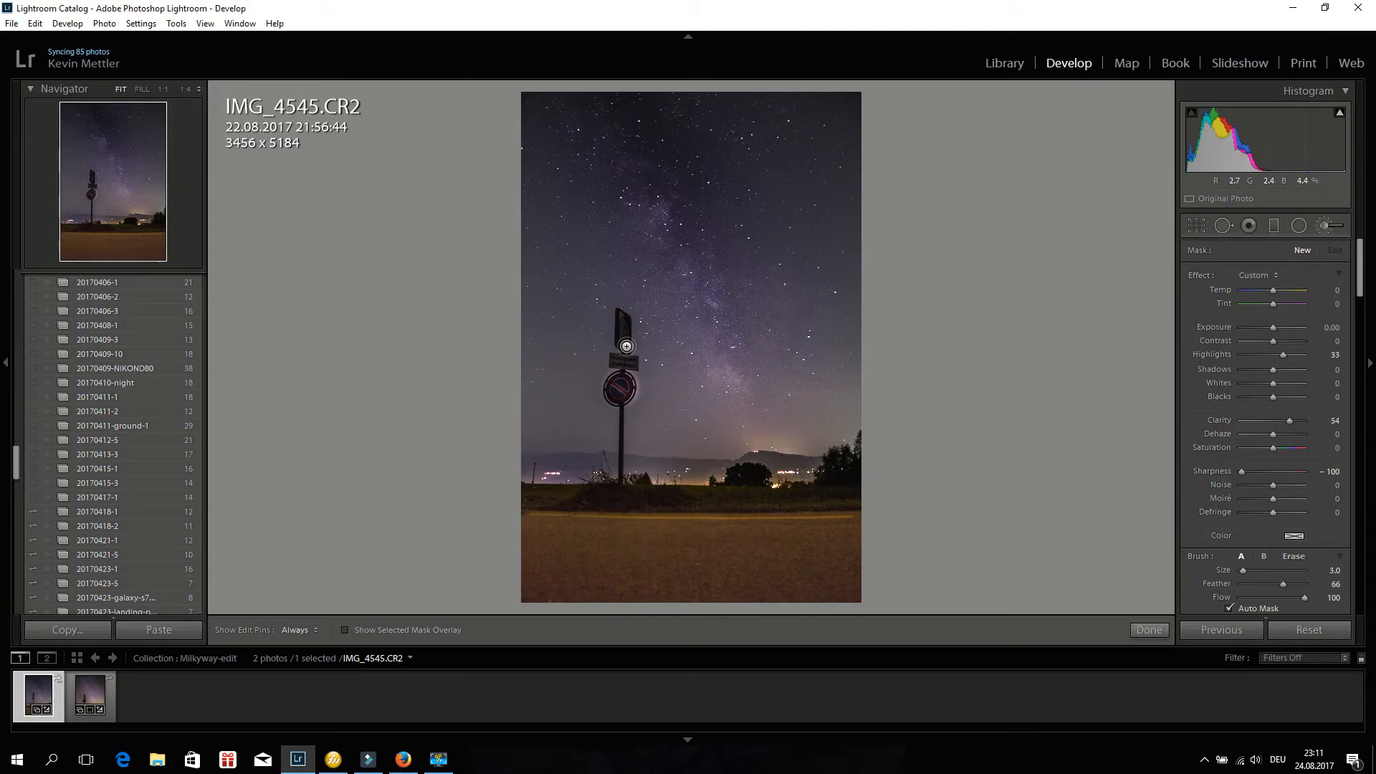
pyautogui.moveTo(627, 346)
pyautogui.mouseDown()
pyautogui.moveTo(625, 320)
pyautogui.moveTo(623, 342)
pyautogui.mouseUp()
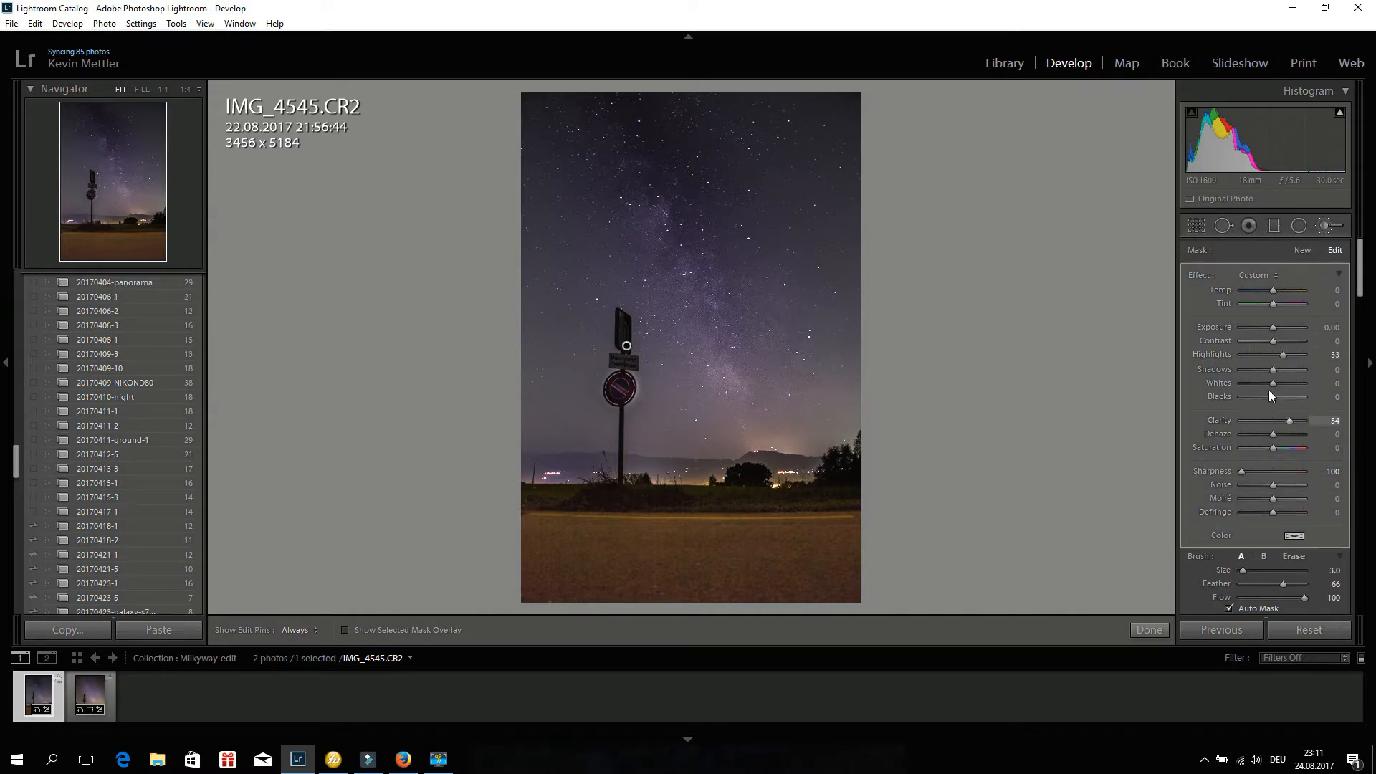
pyautogui.moveTo(1278, 472); pyautogui.dragTo(1282, 471)
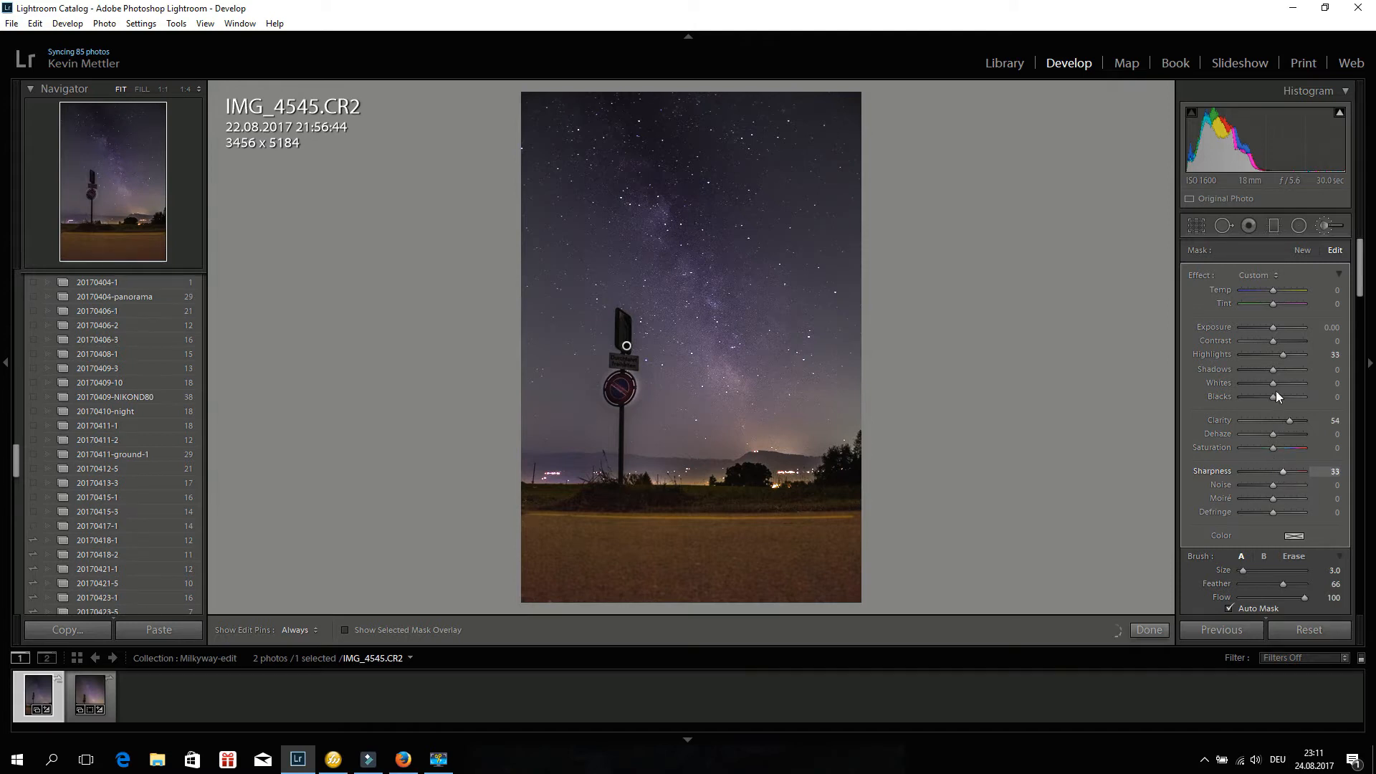
pyautogui.moveTo(1273, 327); pyautogui.dragTo(1279, 328)
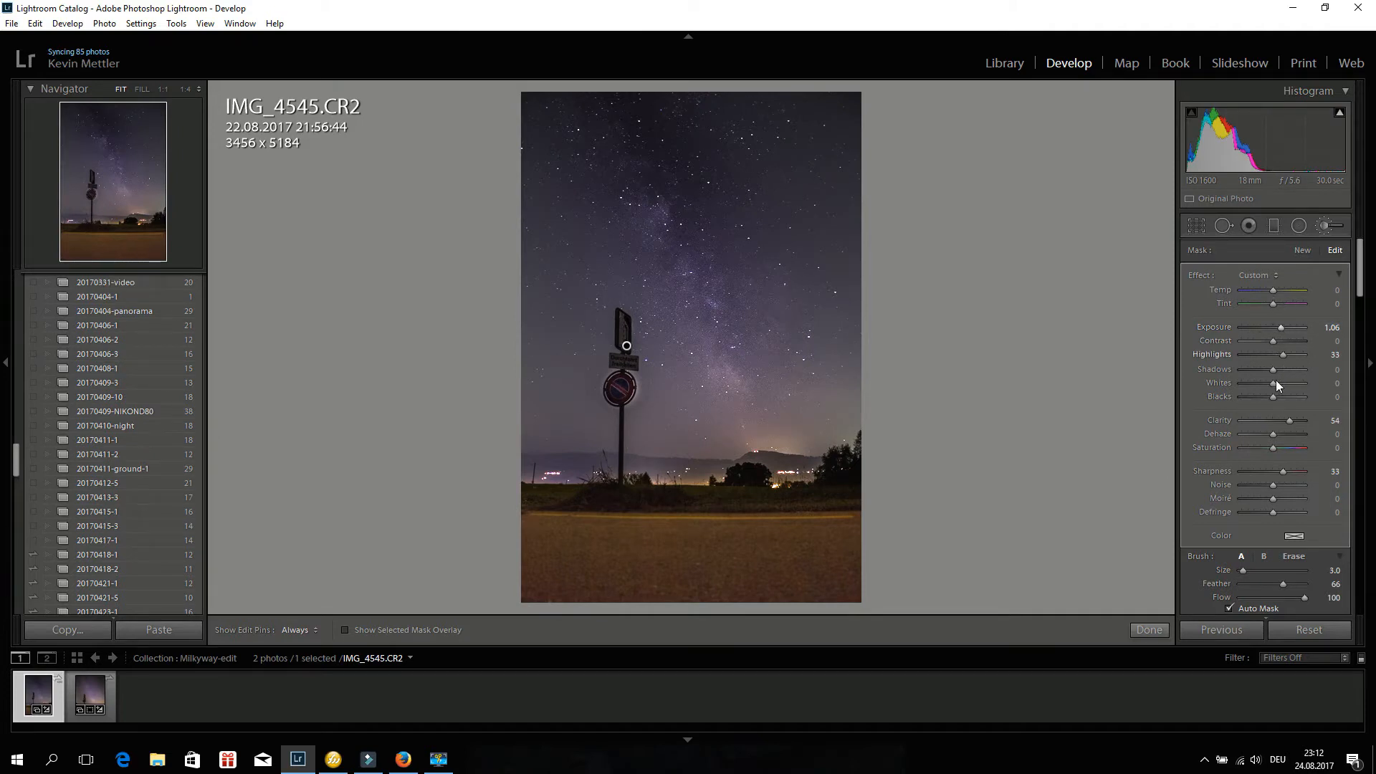
# Reselect the round sign's radial filter and enlarge it slightly.
pyautogui.click(1297, 227)
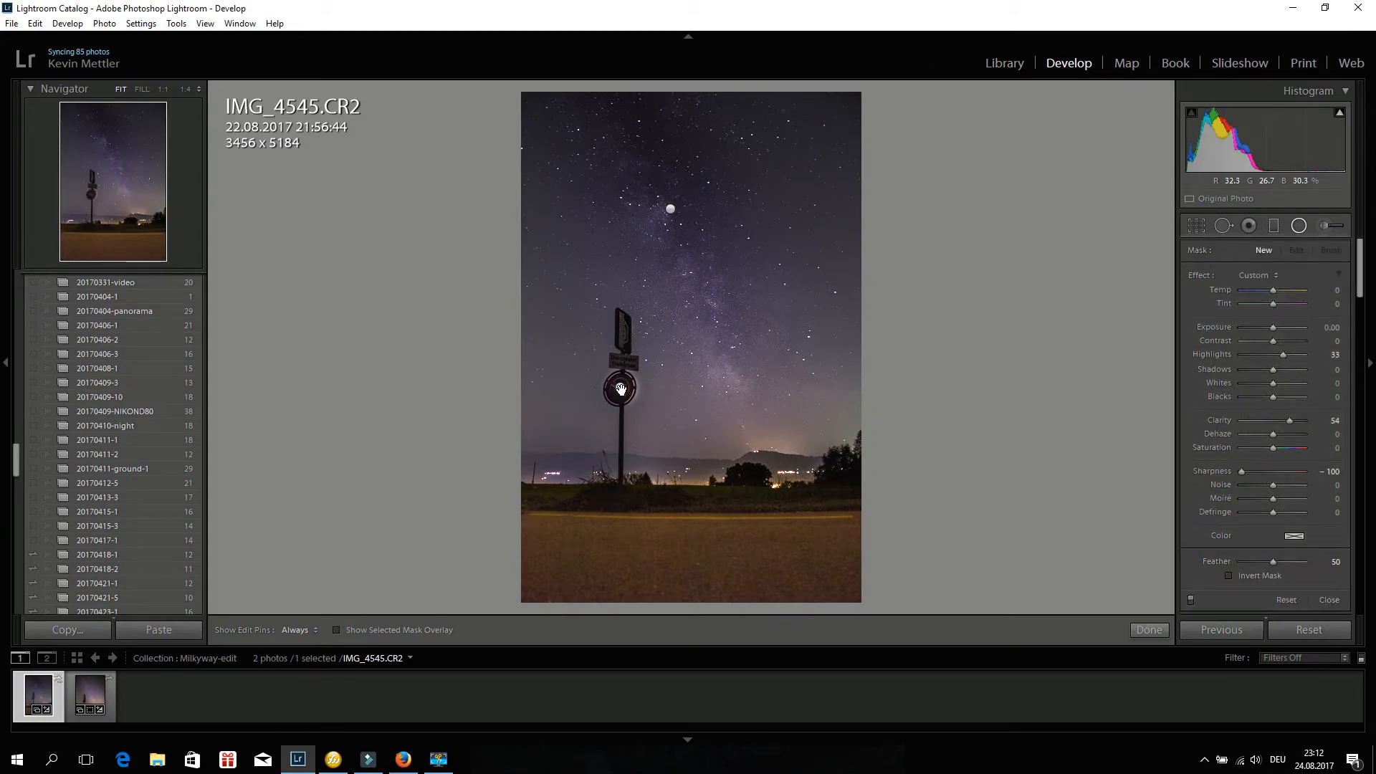
pyautogui.moveTo(621, 389); pyautogui.dragTo(642, 389)
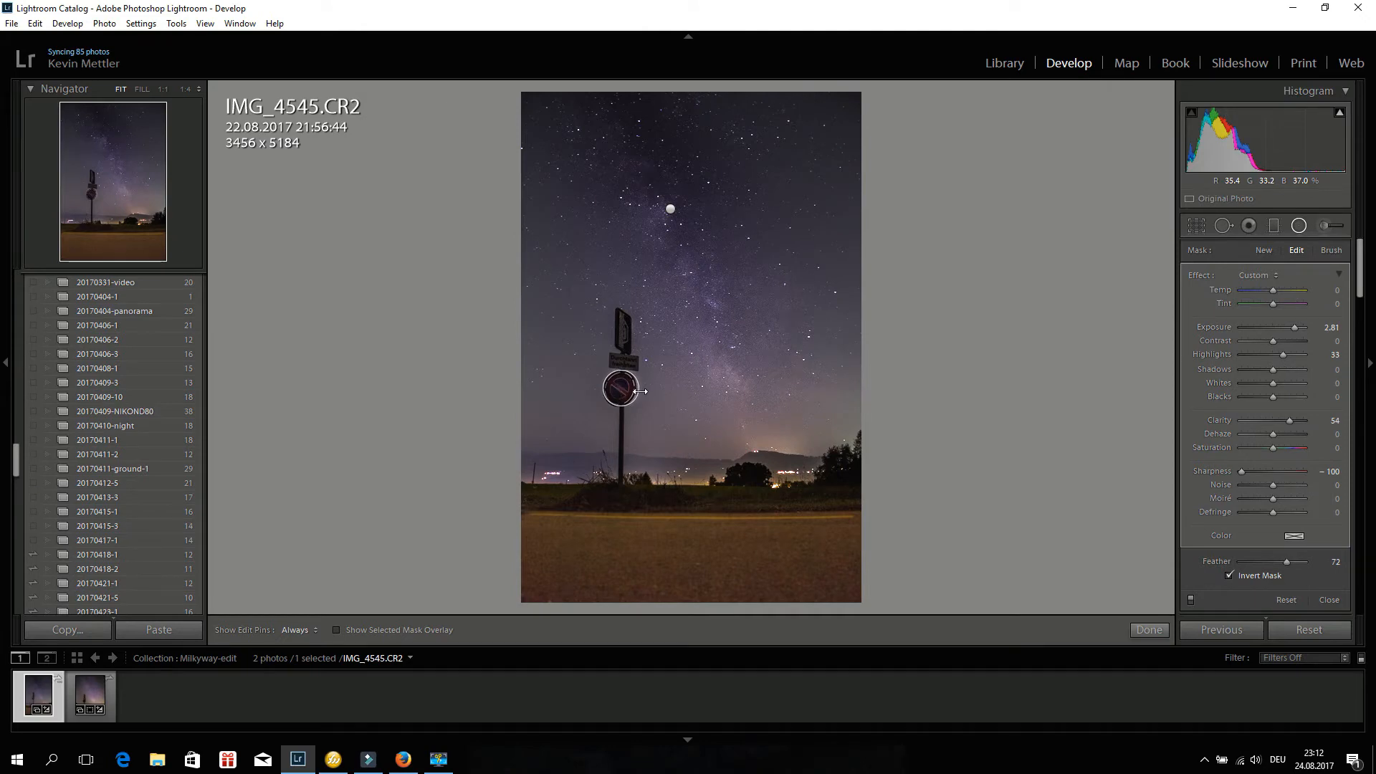
pyautogui.moveTo(641, 391); pyautogui.dragTo(639, 391)
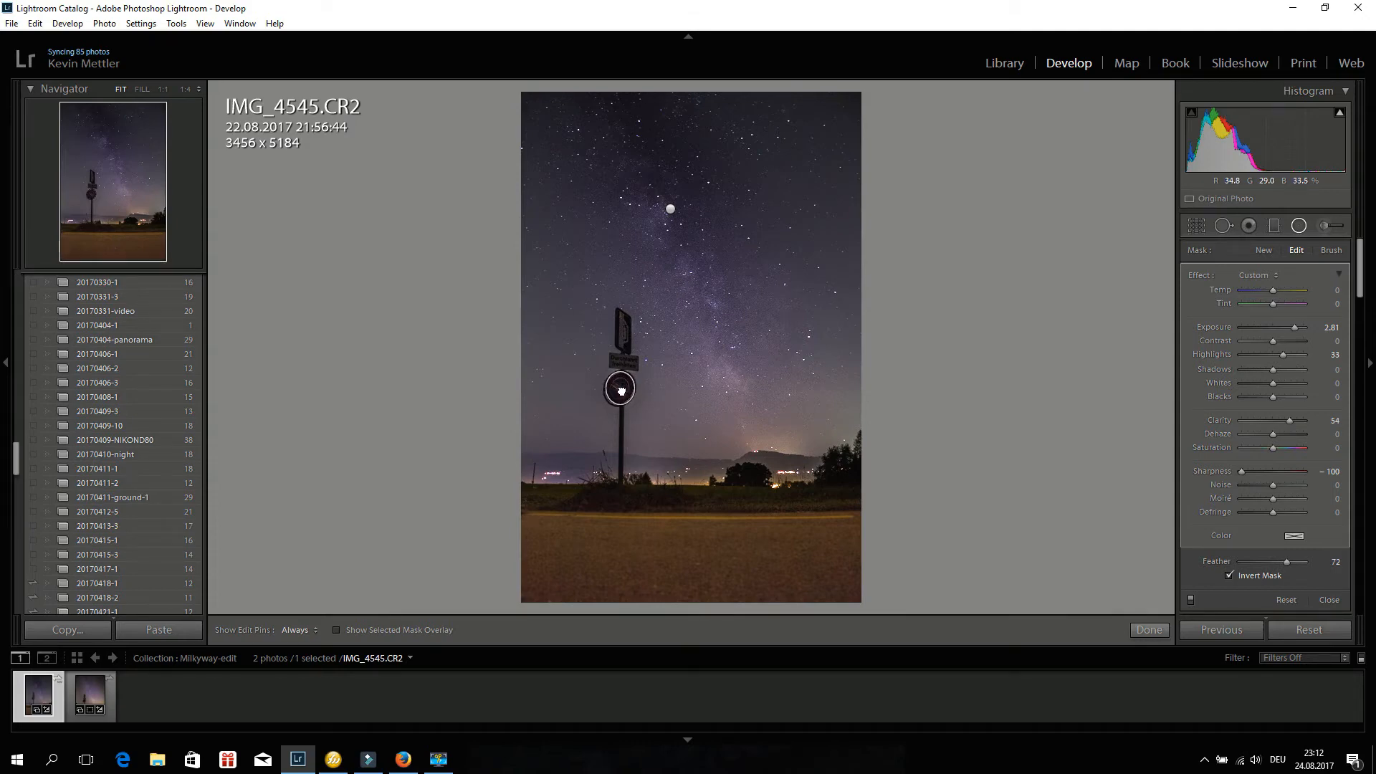
# Examine the round road sign up close at 1:1 zoom, then return to the fitted view.
pyautogui.click(1298, 225)
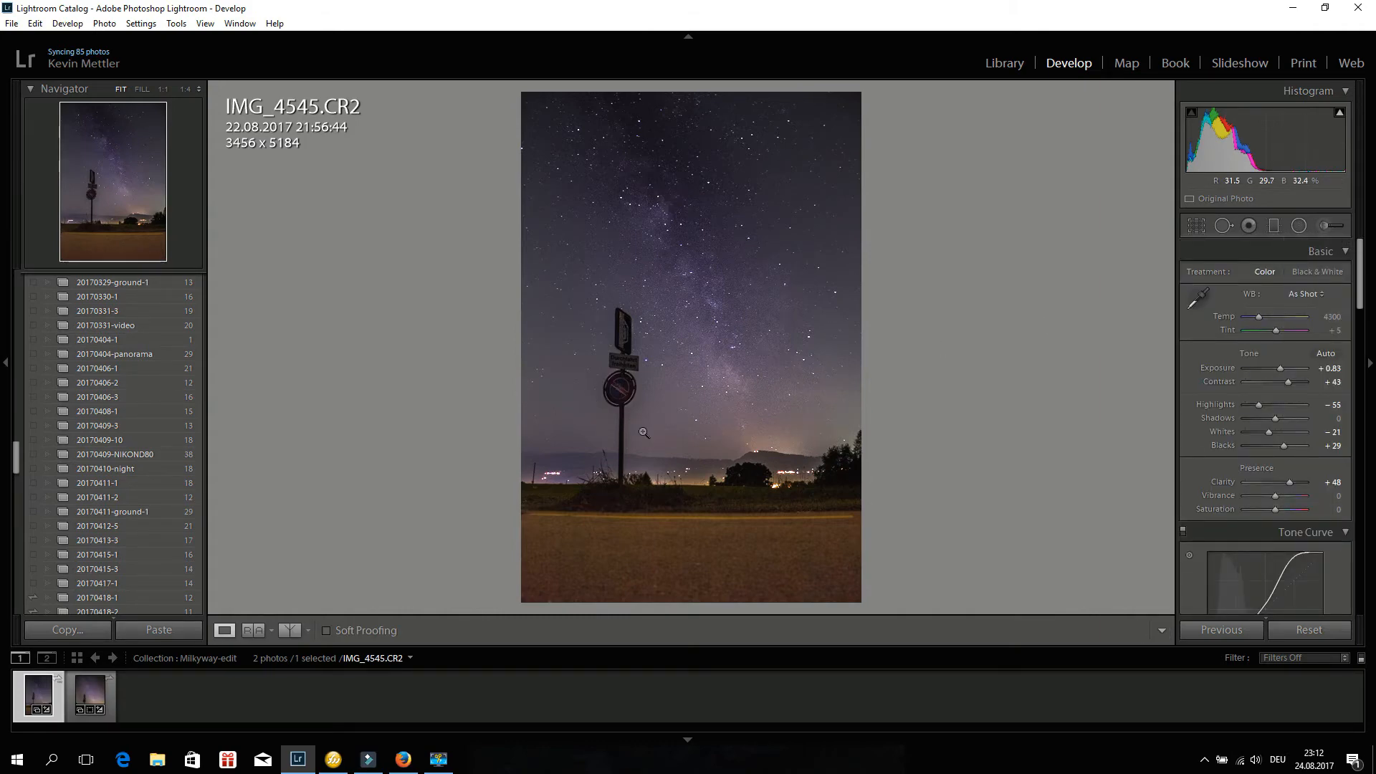
pyautogui.click(1297, 225)
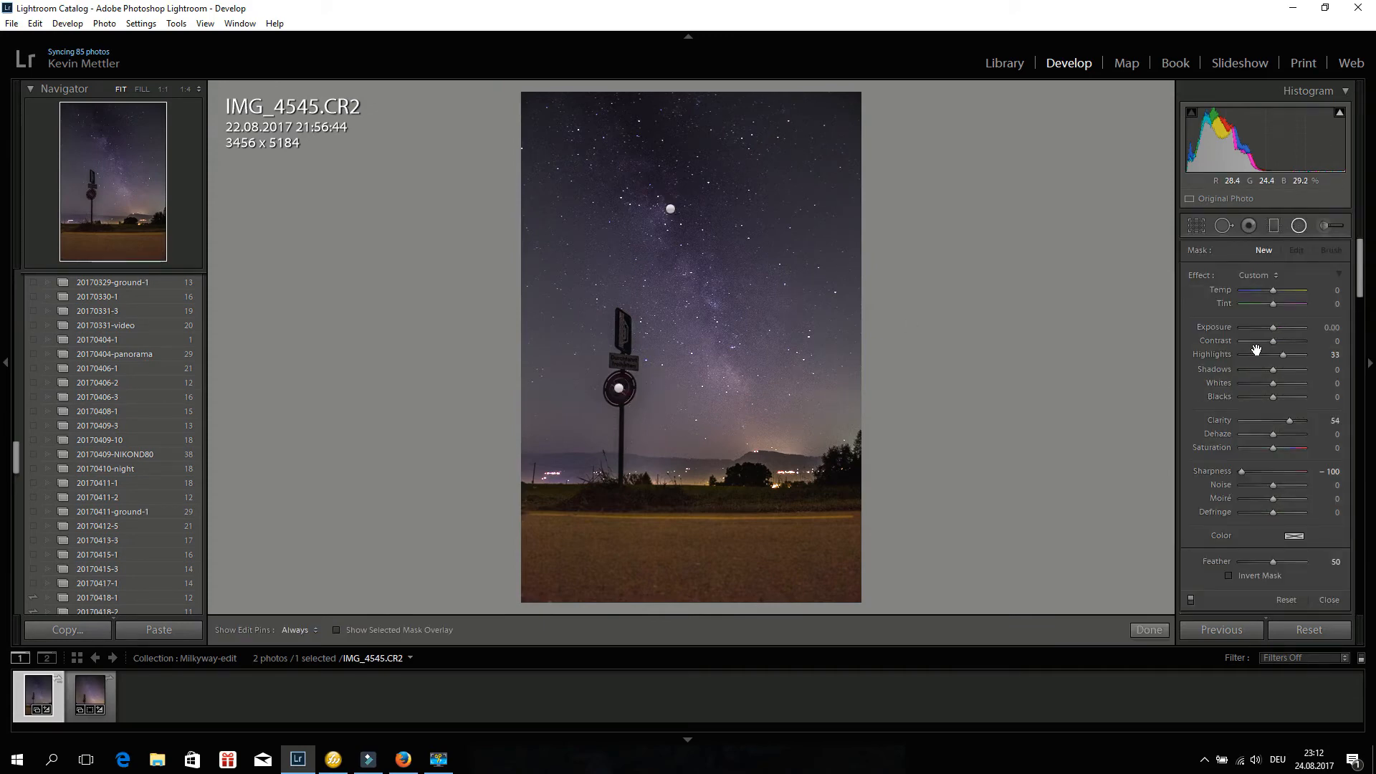
pyautogui.click(619, 388)
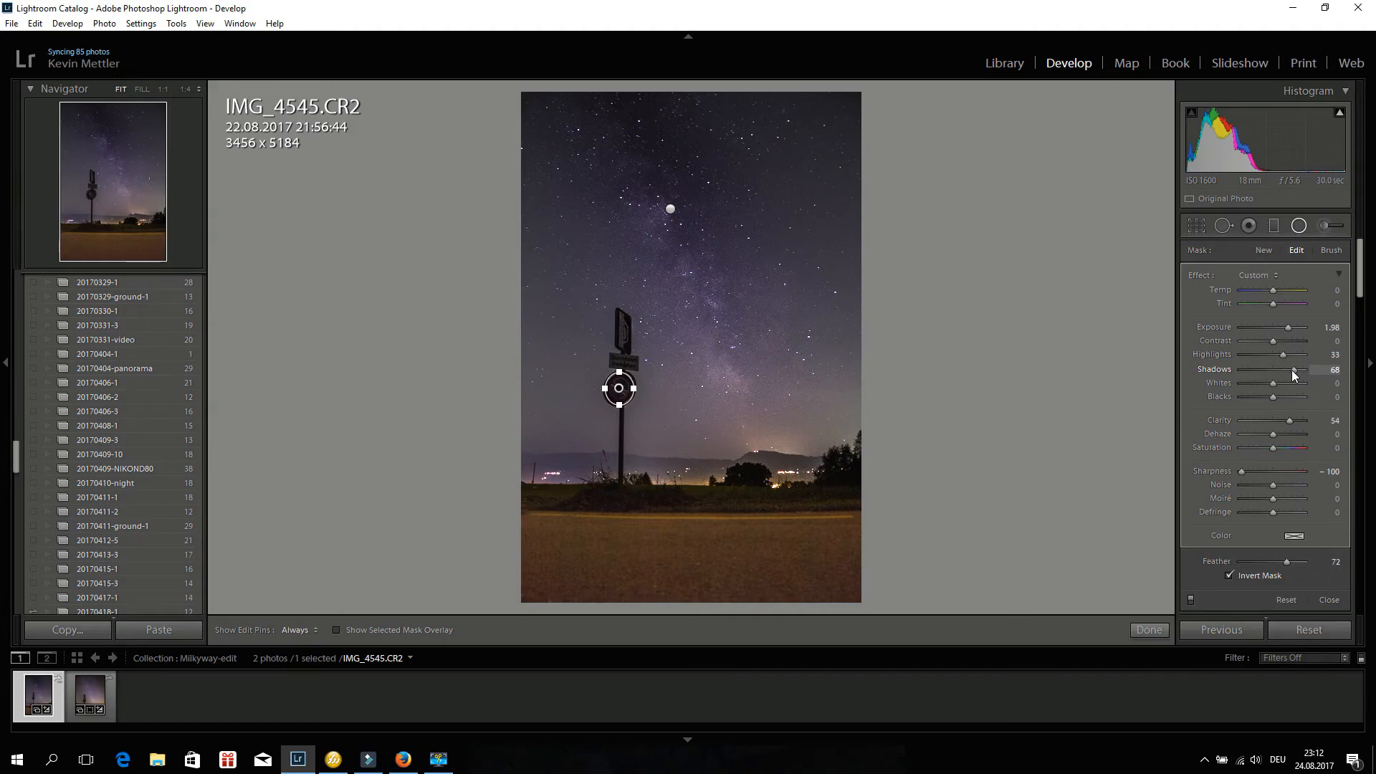
pyautogui.click(1297, 224)
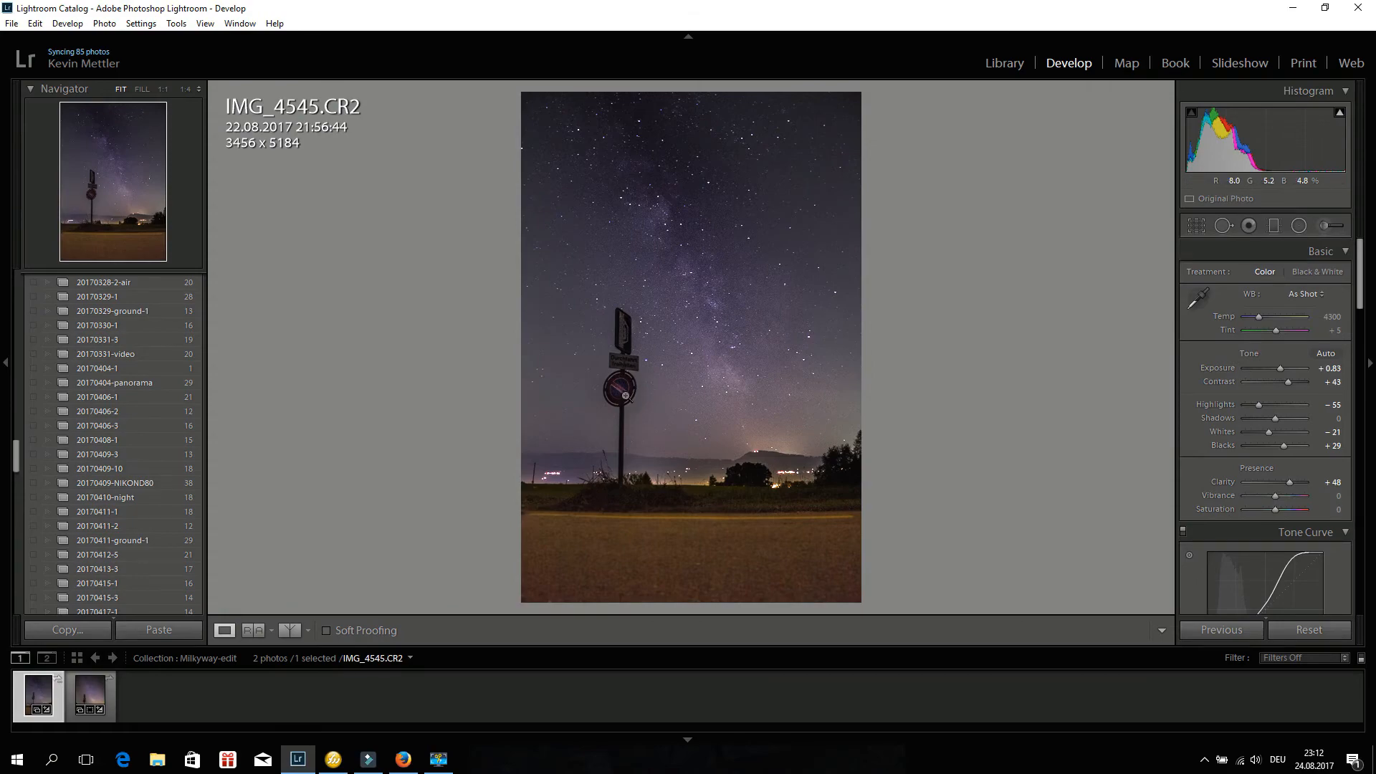
pyautogui.click(620, 391)
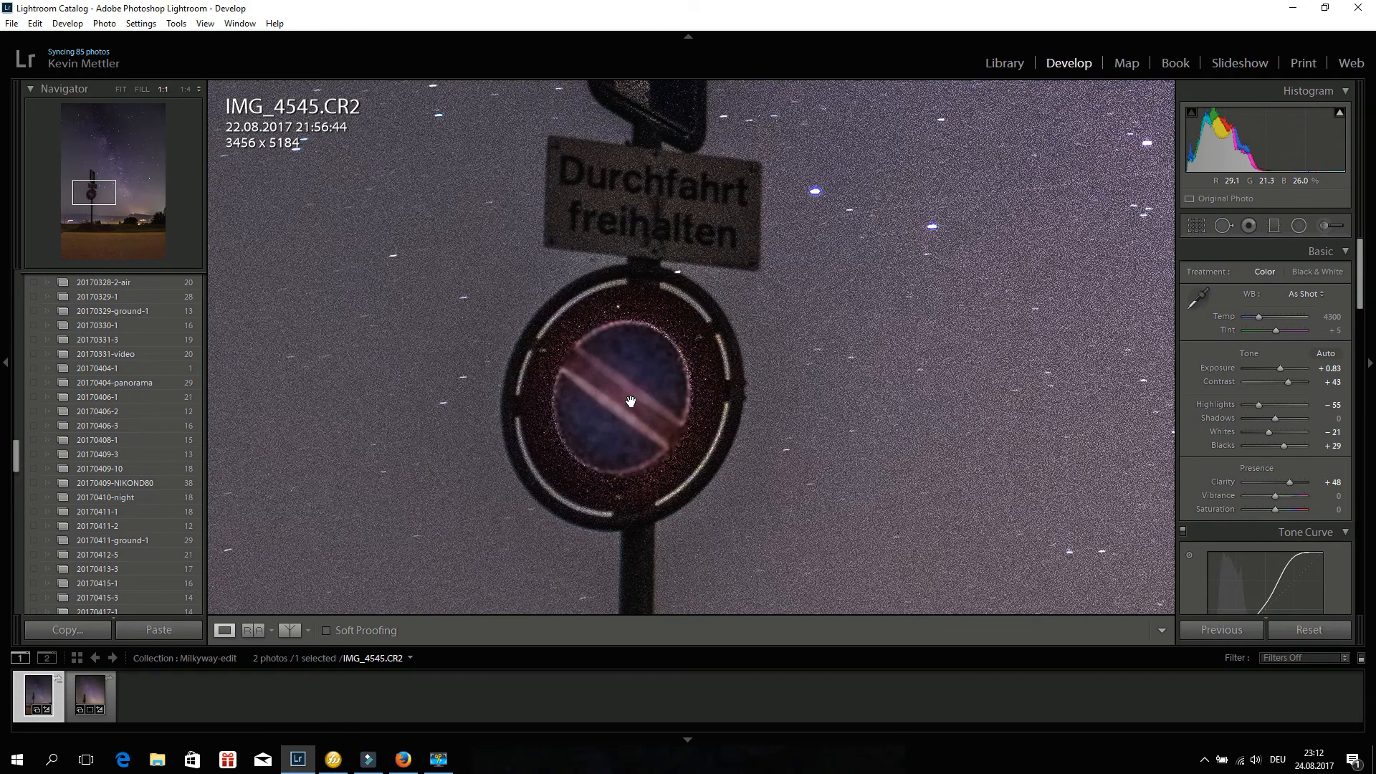
pyautogui.click(631, 403)
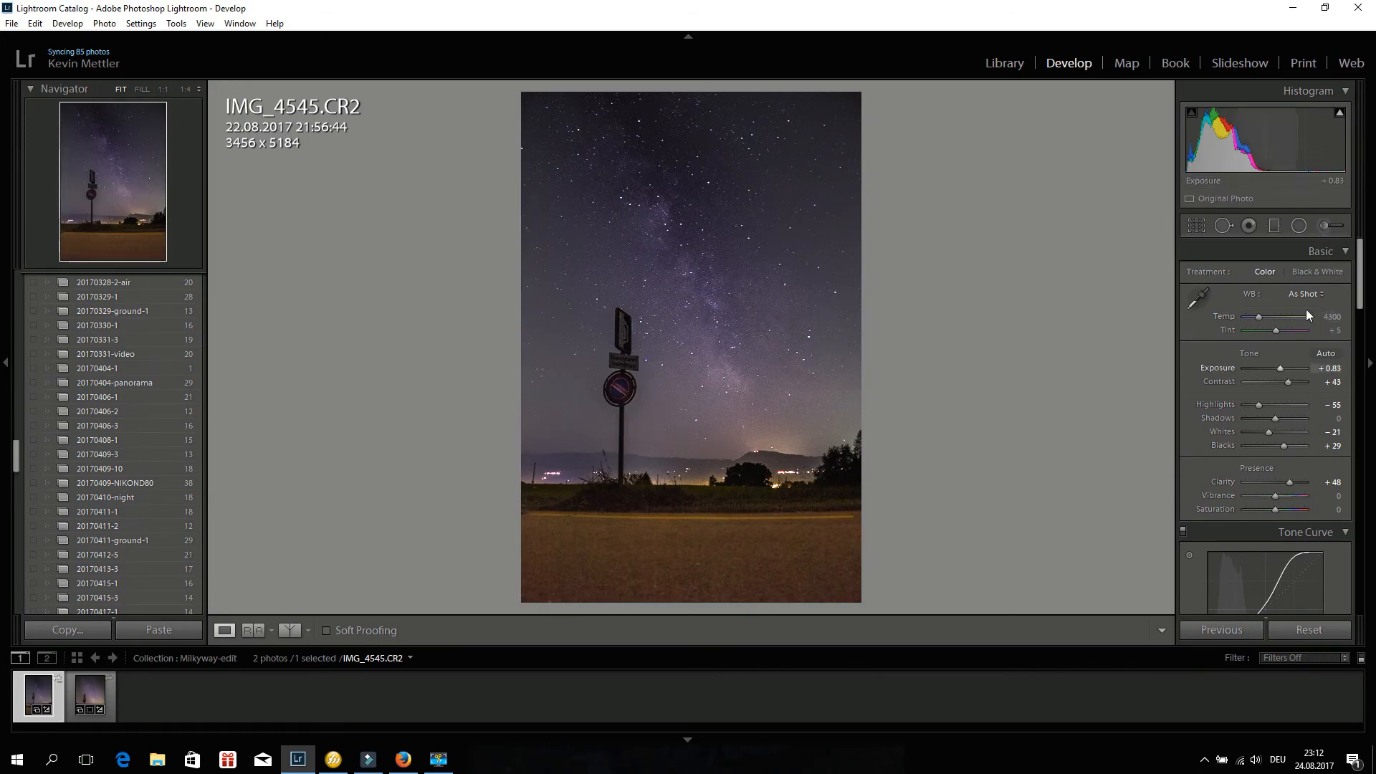
# Reopen the round sign's radial filter and lower its Exposure to 0.87.
pyautogui.click(1298, 227)
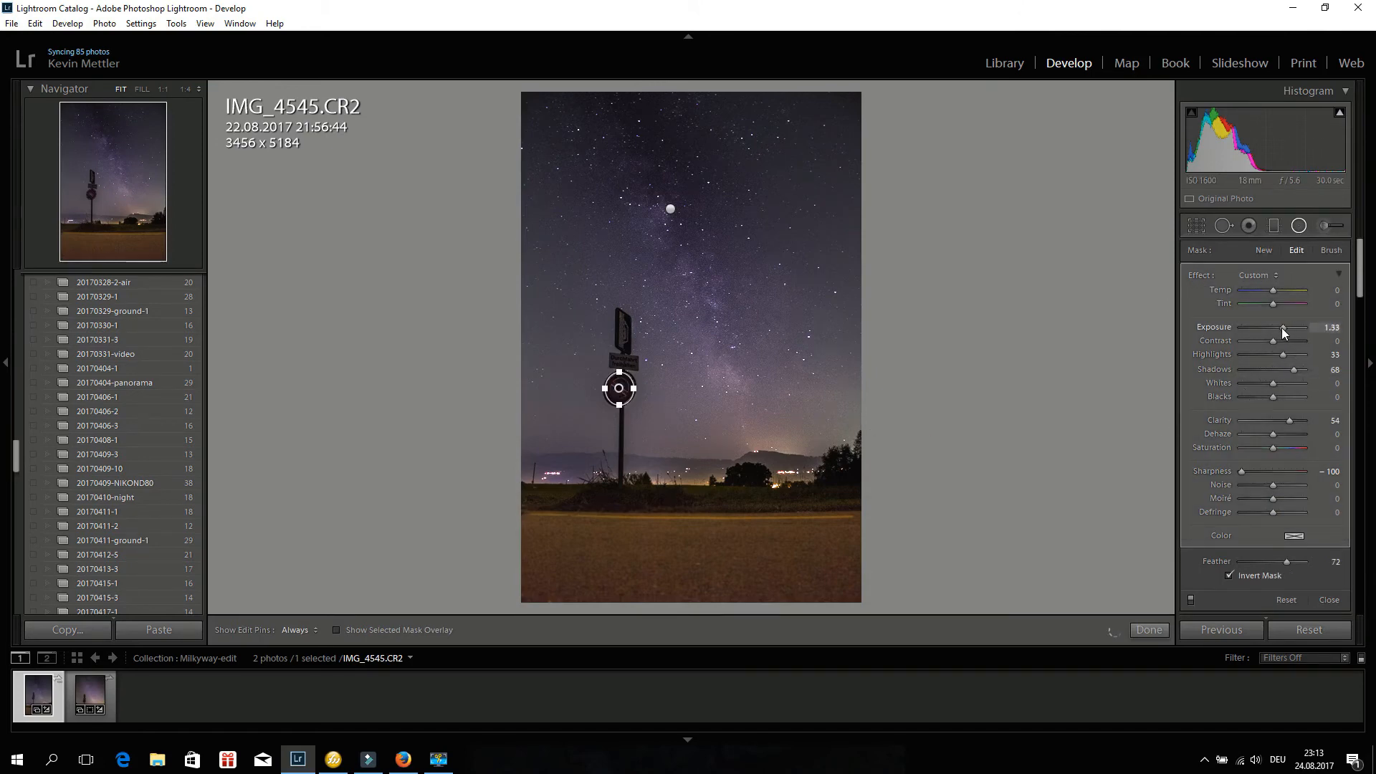
pyautogui.moveTo(1280, 328); pyautogui.dragTo(1278, 328)
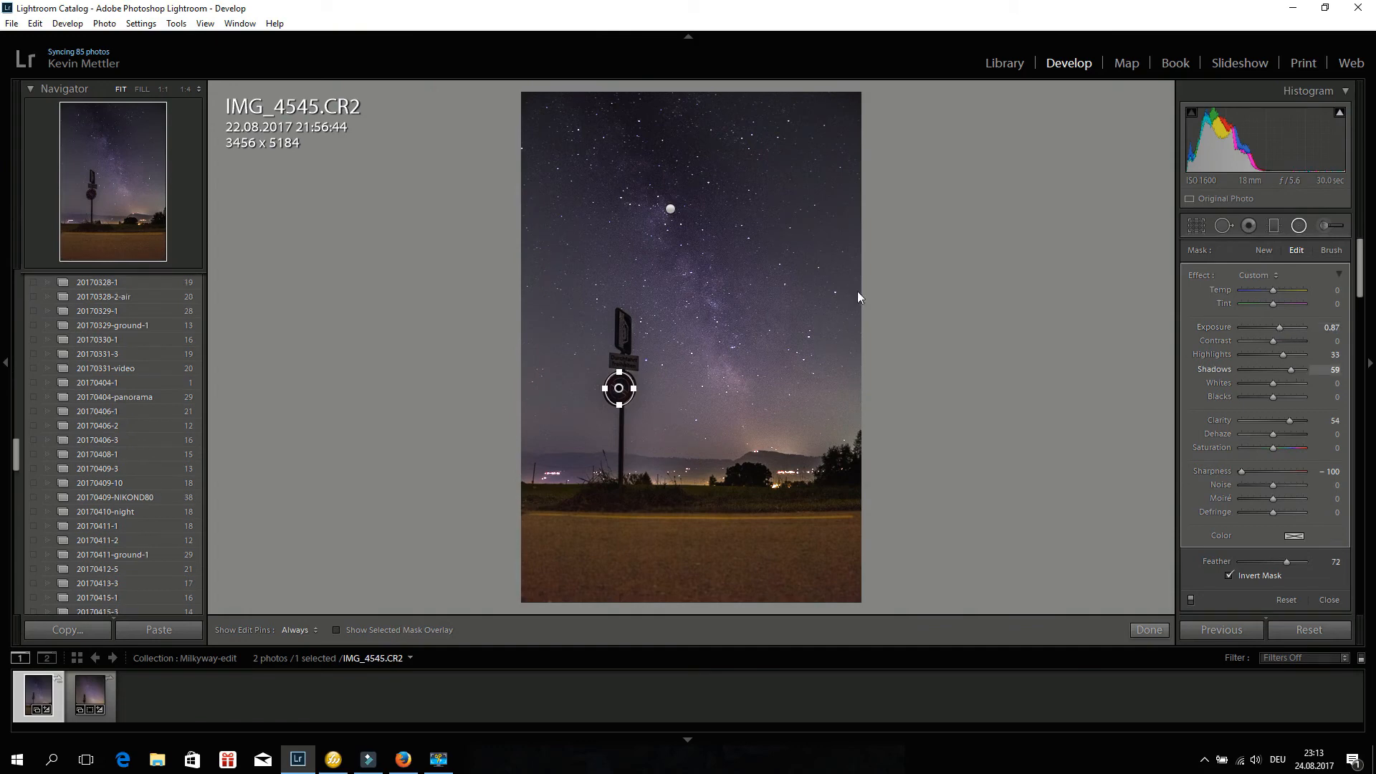
pyautogui.click(1298, 226)
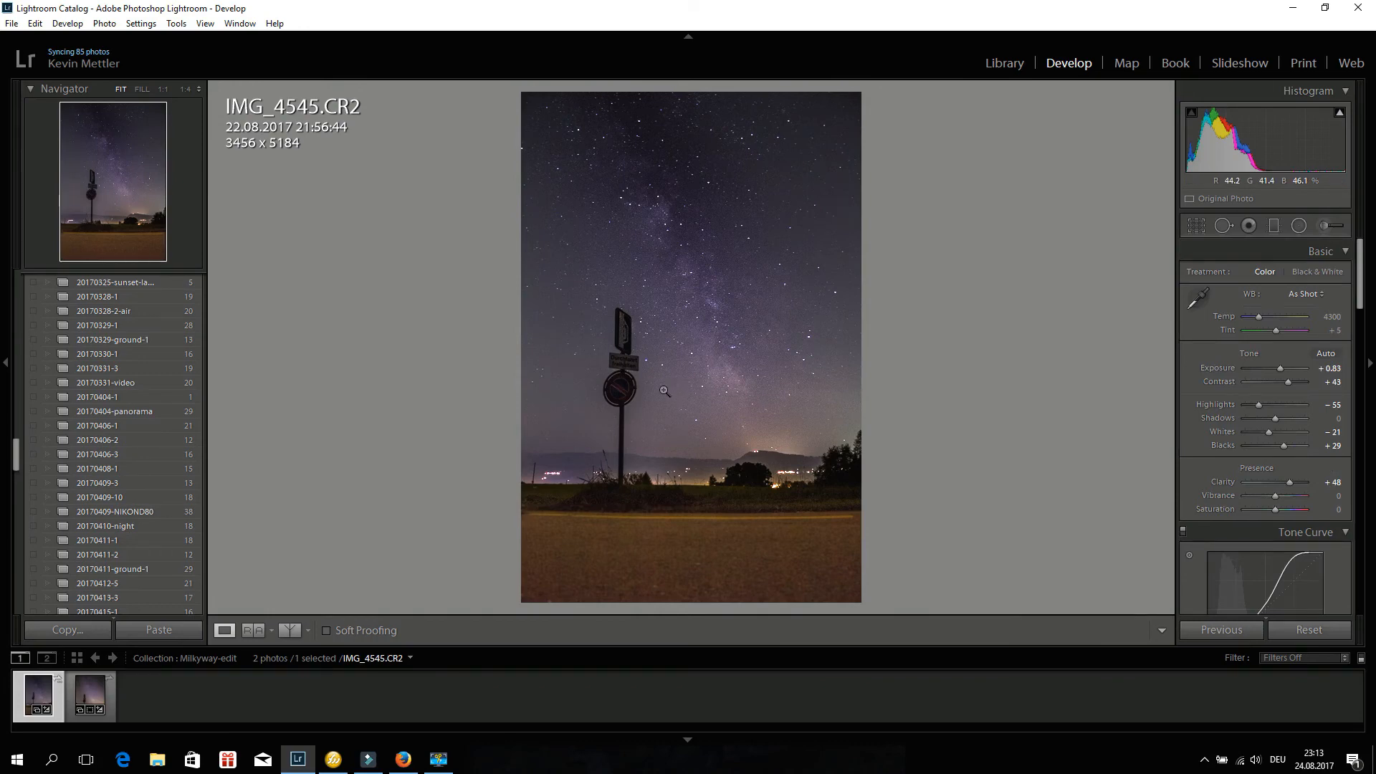
# Crop the photo by trimming the bottom and top edges to about 3456 x 4515 pixels.
pyautogui.click(1196, 225)
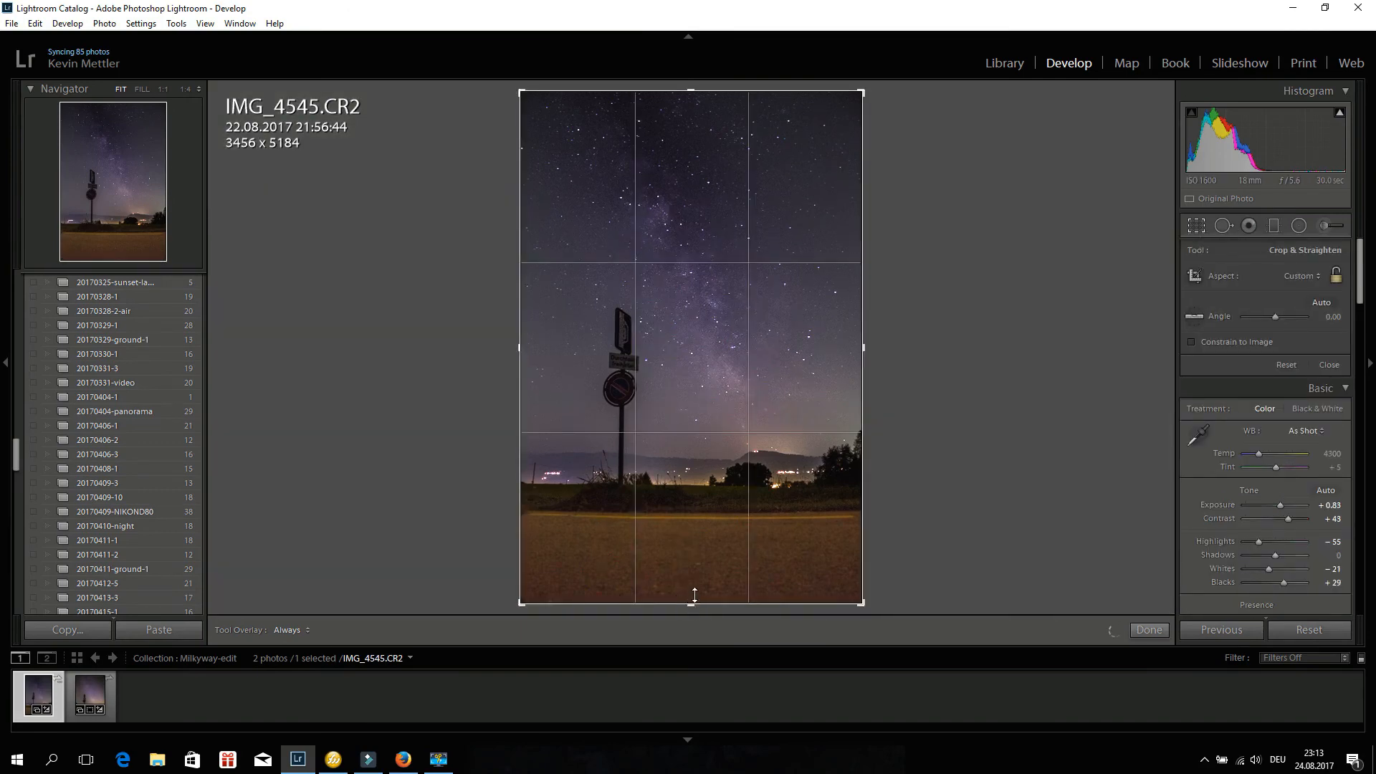
pyautogui.moveTo(694, 595); pyautogui.dragTo(690, 578)
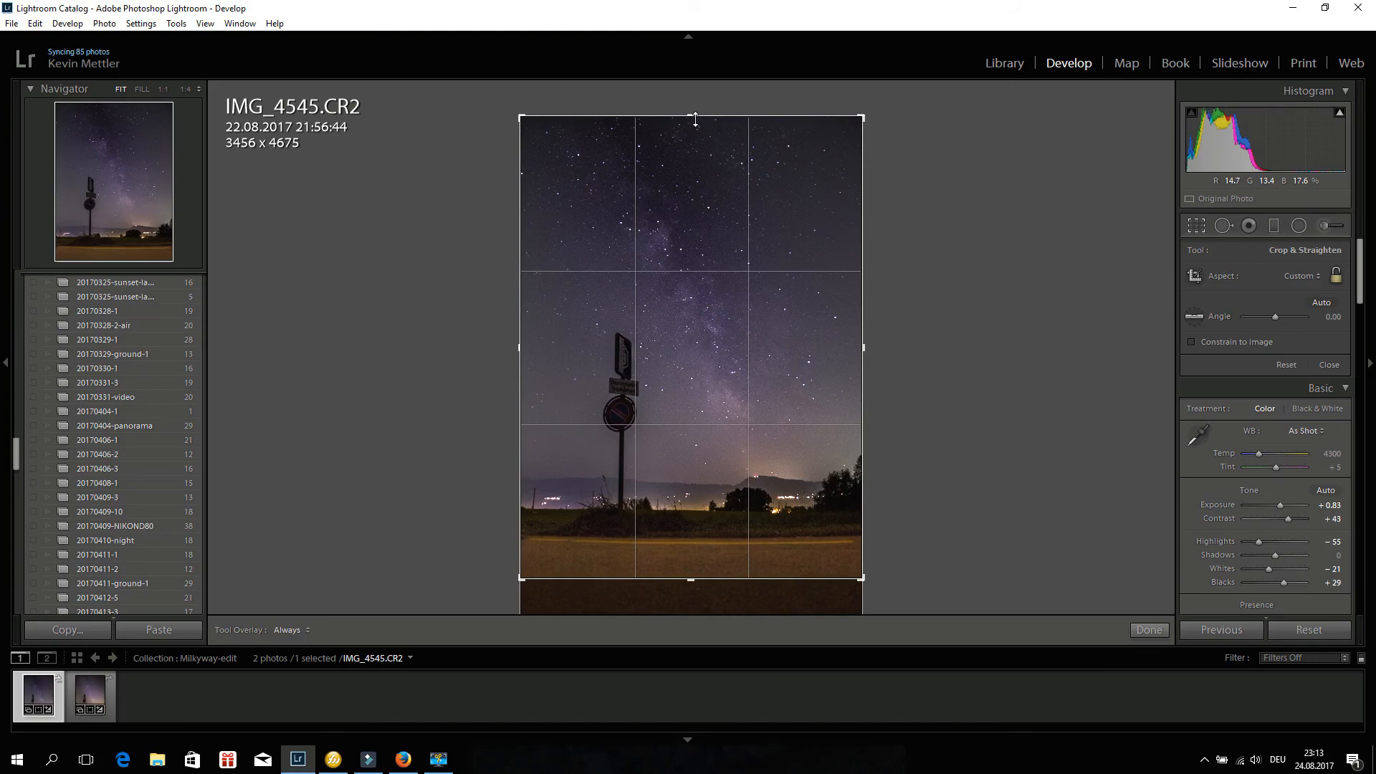
pyautogui.moveTo(695, 120); pyautogui.dragTo(691, 127)
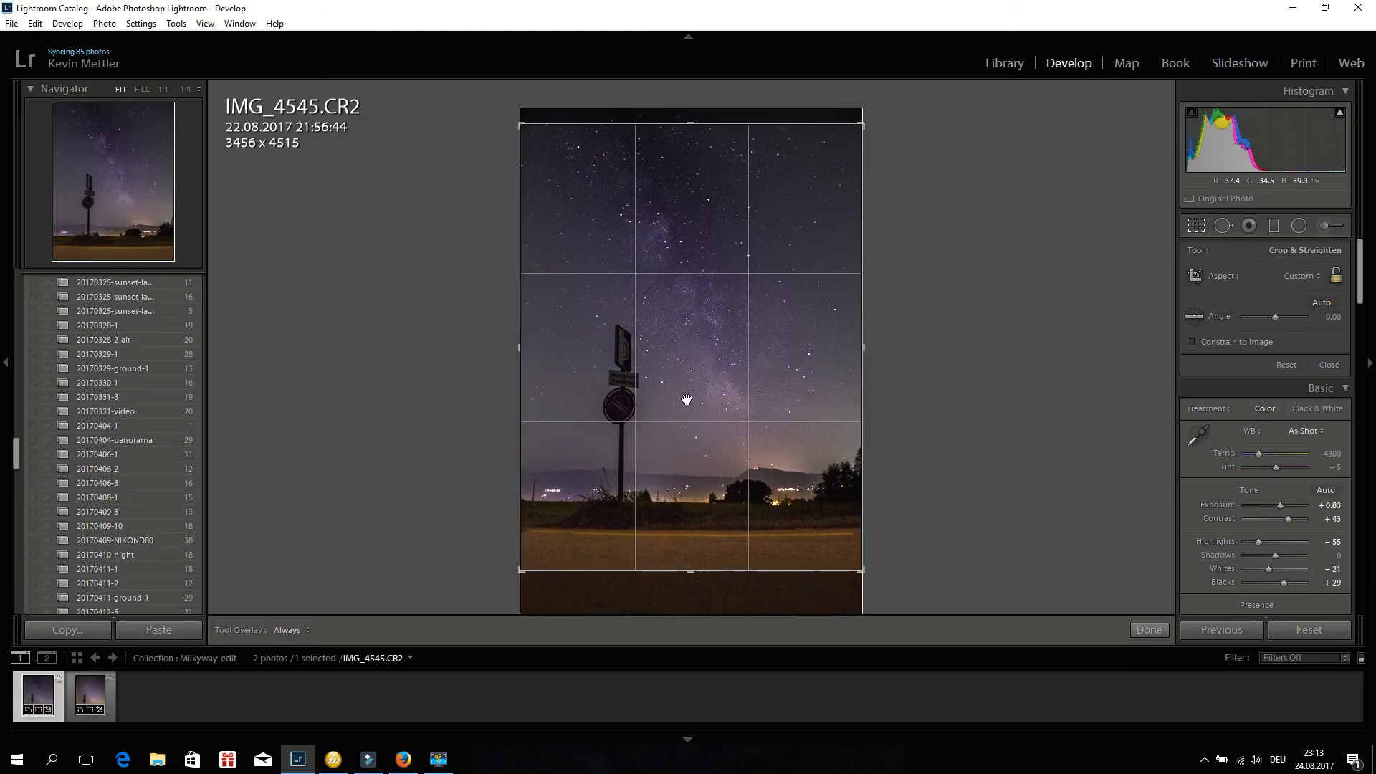
# Switch to the Copy 1 version in the filmstrip and back to compare the two photos.
pyautogui.click(85, 692)
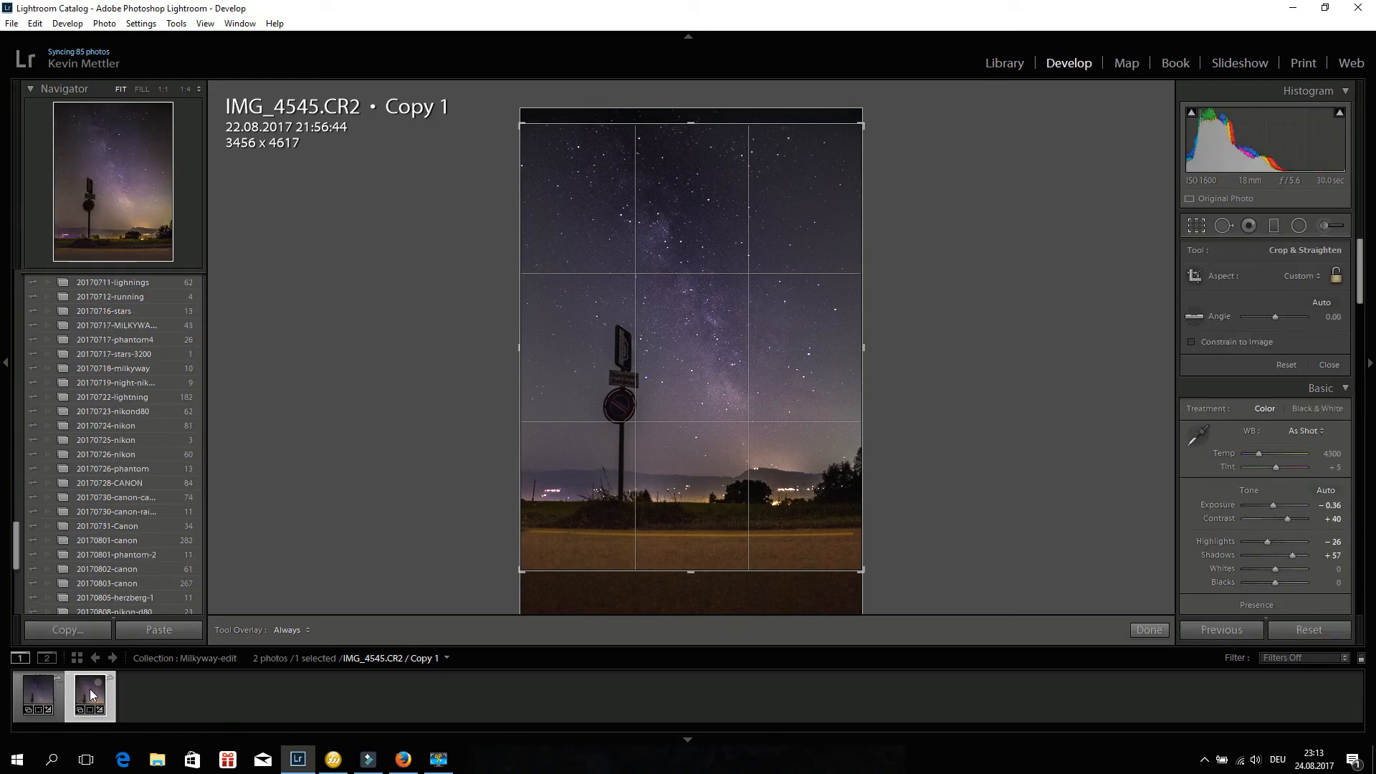
pyautogui.click(38, 693)
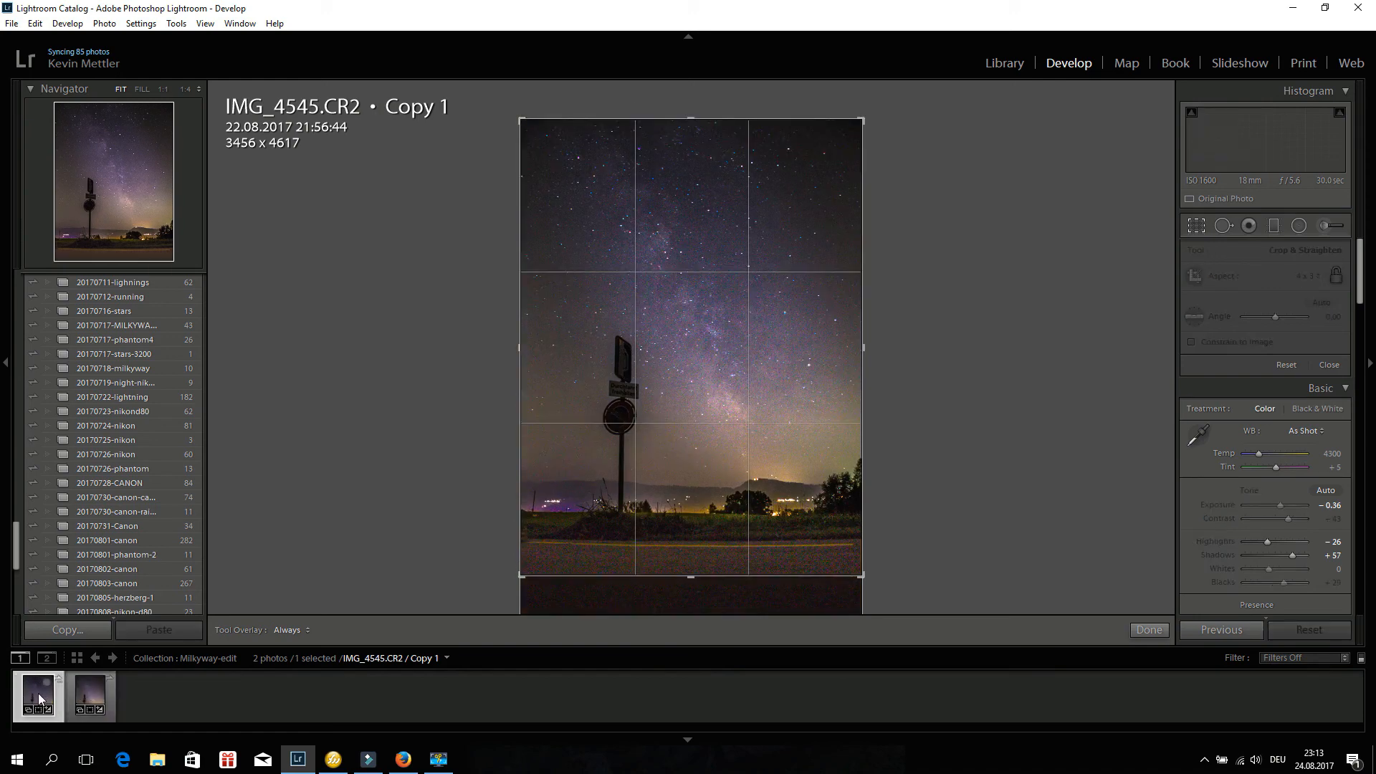